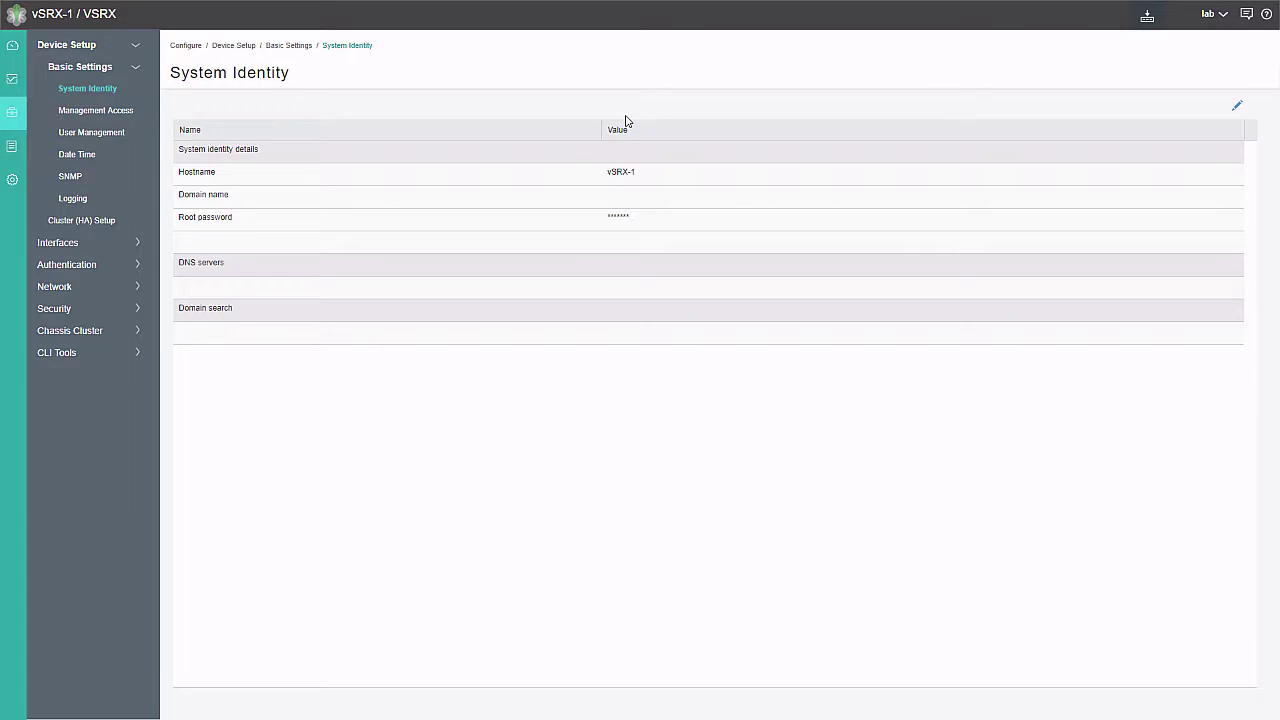
- Go to the Zone Addresses list under Security Objects
{"action": "left_click", "coordinate": [57, 309]}
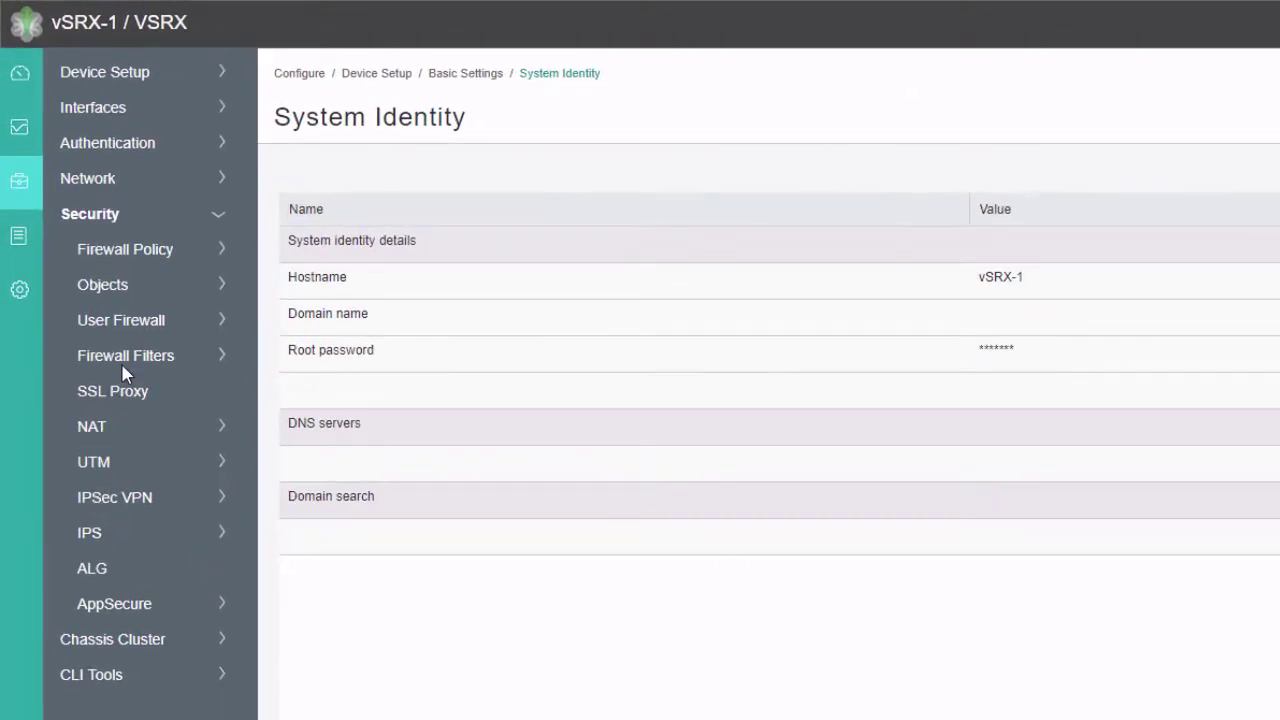
{"action": "left_click", "coordinate": [126, 285]}
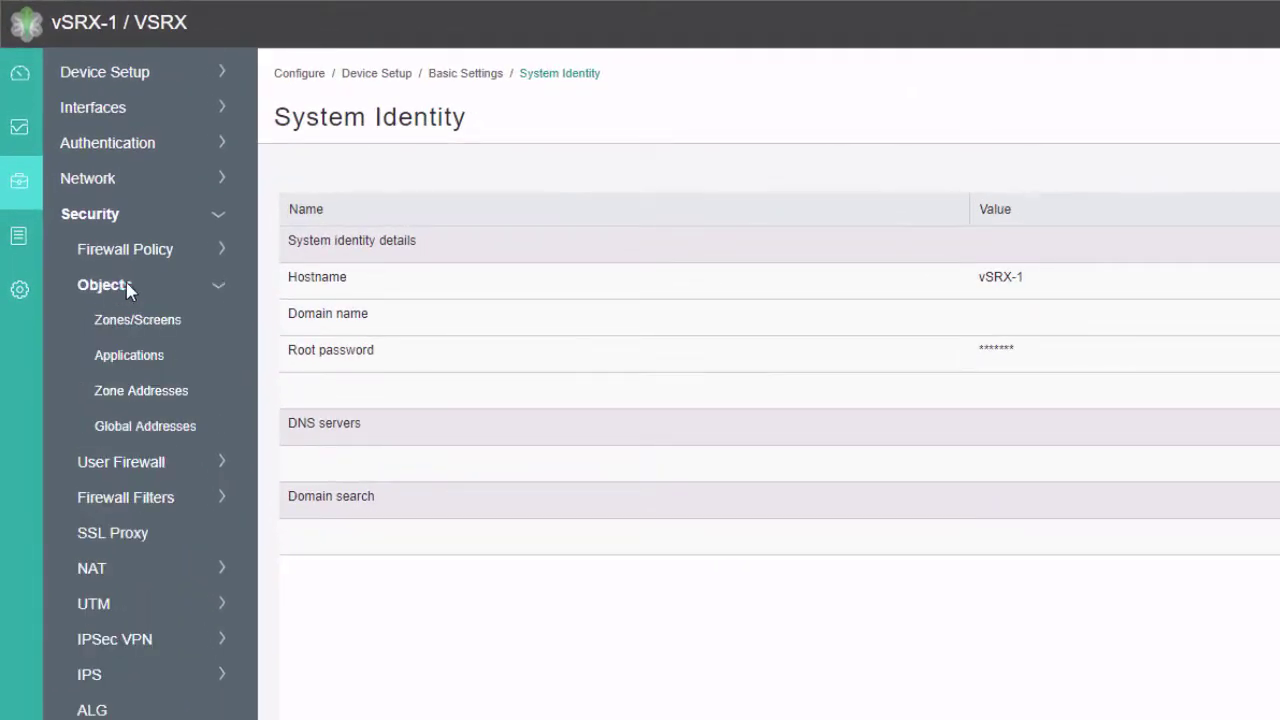
{"action": "left_click", "coordinate": [145, 390]}
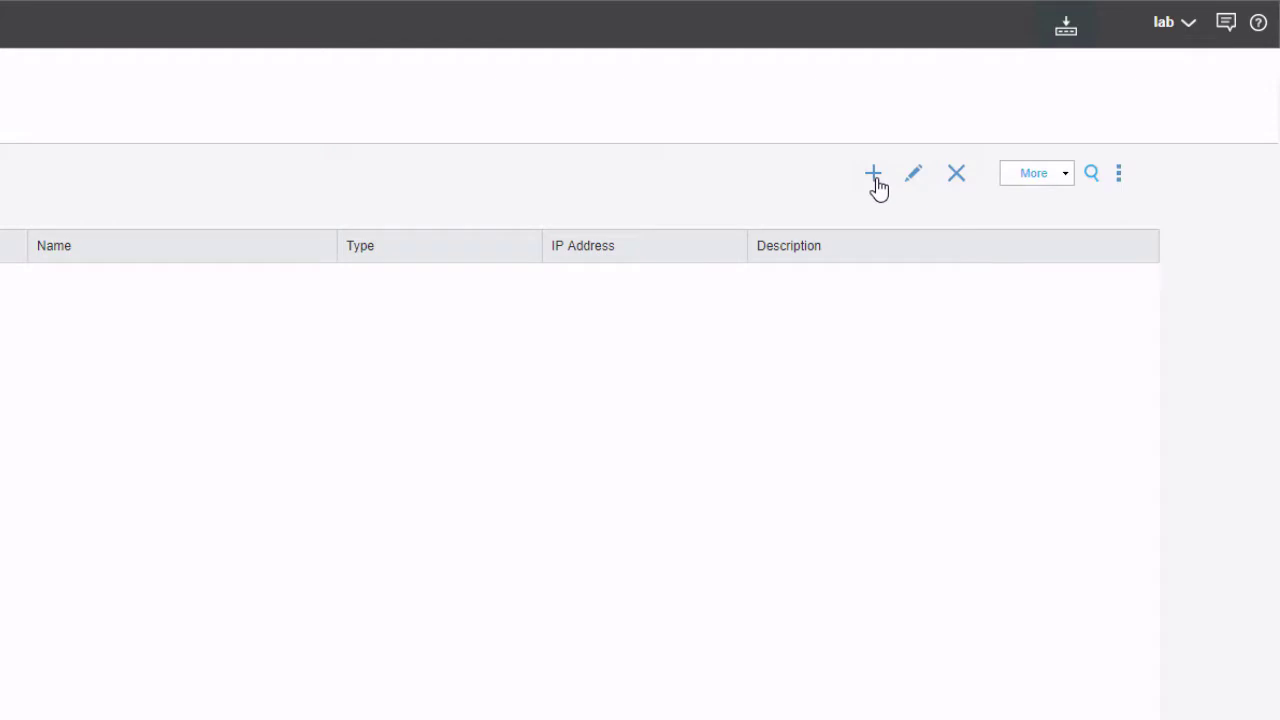
- Add zone address Users in the Users zone with host IP 10.1.1.0/24
{"action": "left_click", "coordinate": [874, 178]}
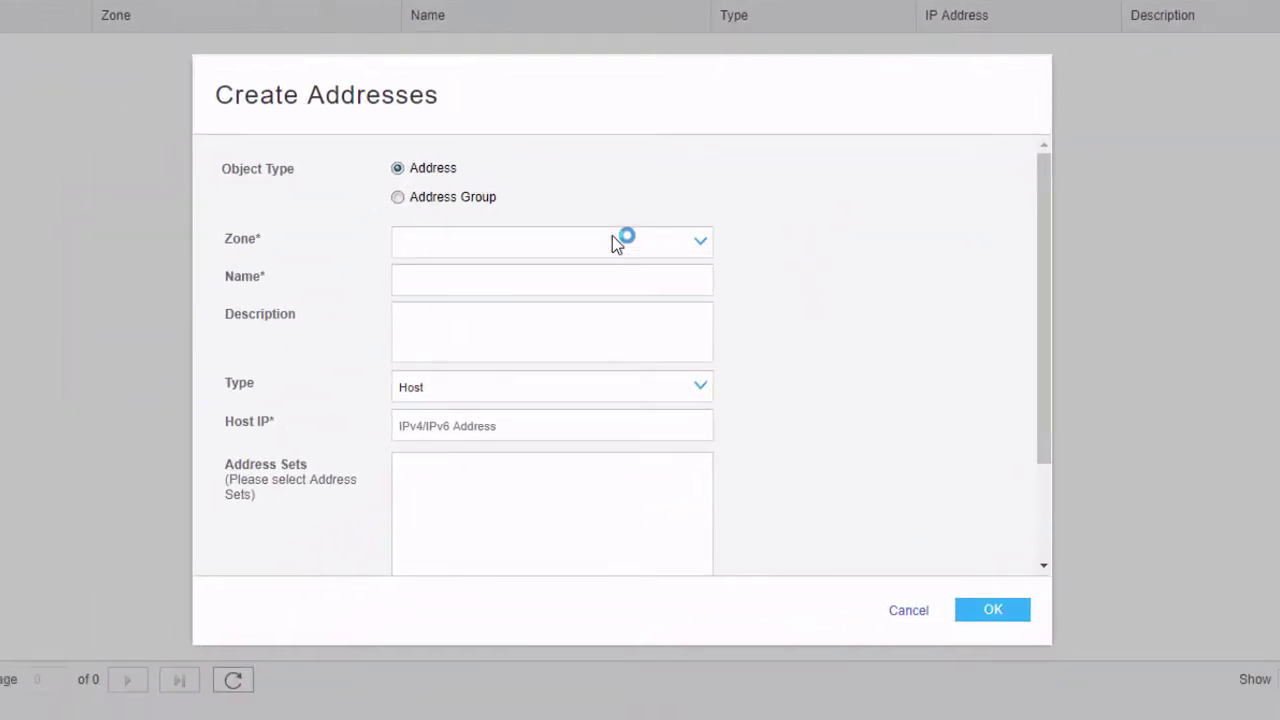
{"action": "left_click", "coordinate": [615, 243]}
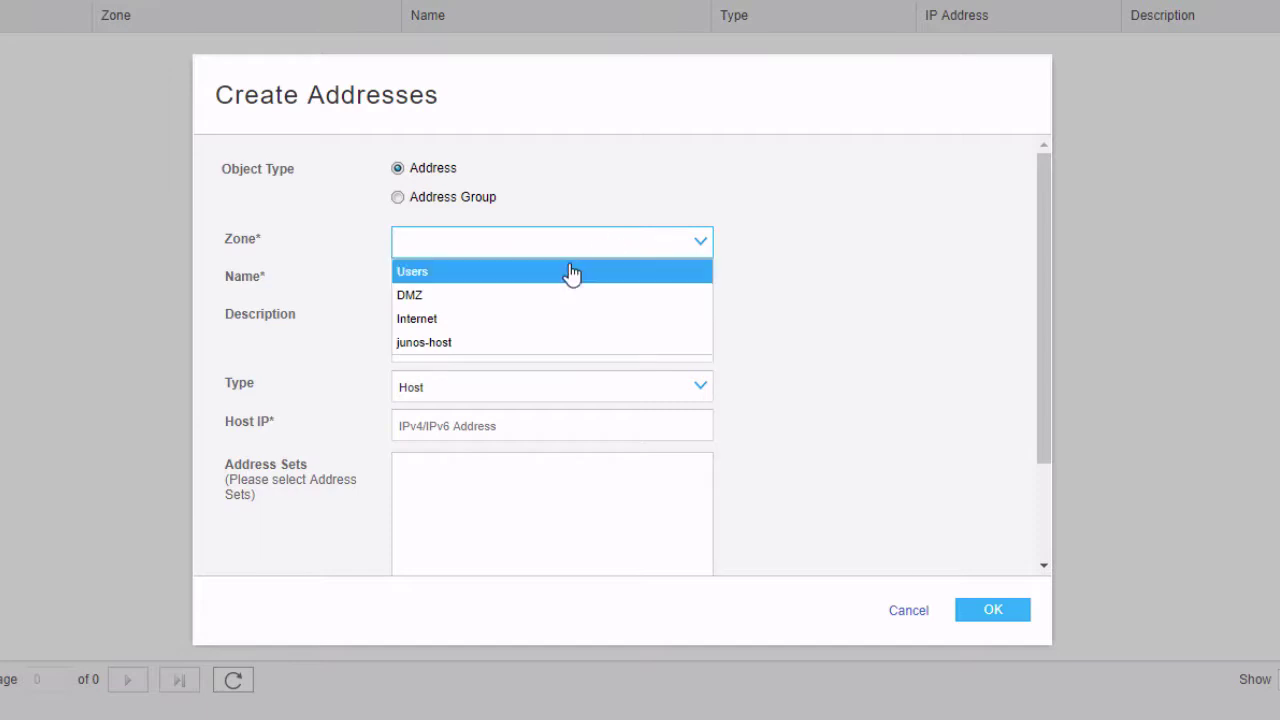
{"action": "left_click", "coordinate": [567, 275]}
{"action": "left_click", "coordinate": [510, 280]}
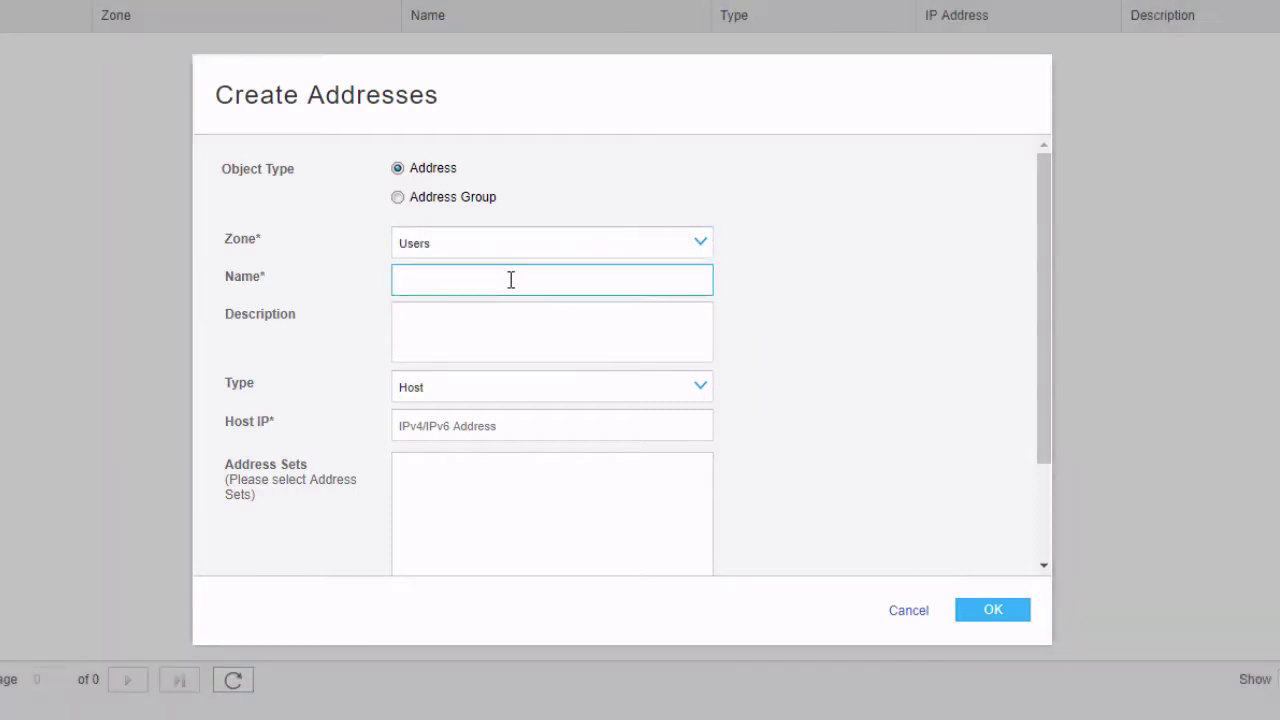
{"action": "type", "text": "Users"}
{"action": "left_click", "coordinate": [463, 428]}
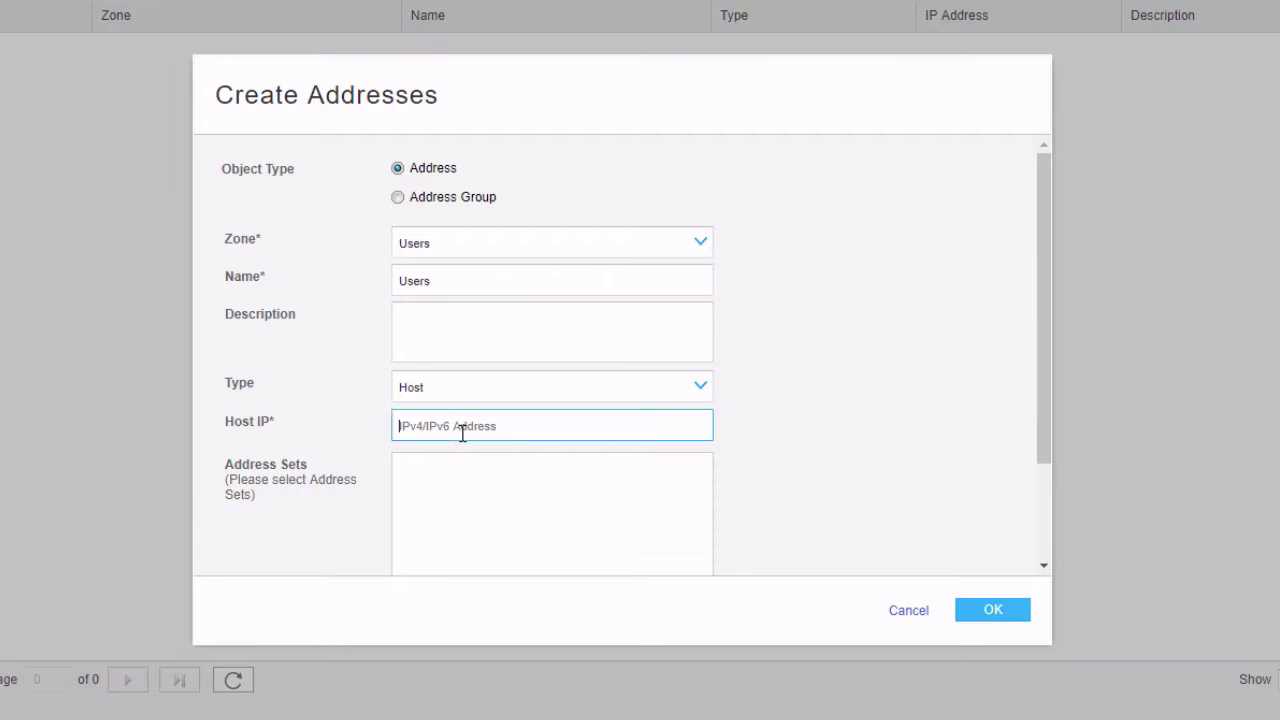
{"action": "type", "text": "10.1.1.0/24"}
{"action": "scroll", "coordinate": [972, 505], "scroll_direction": "down", "scroll_amount": 2}
{"action": "scroll", "coordinate": [972, 505], "scroll_direction": "down", "scroll_amount": 1}
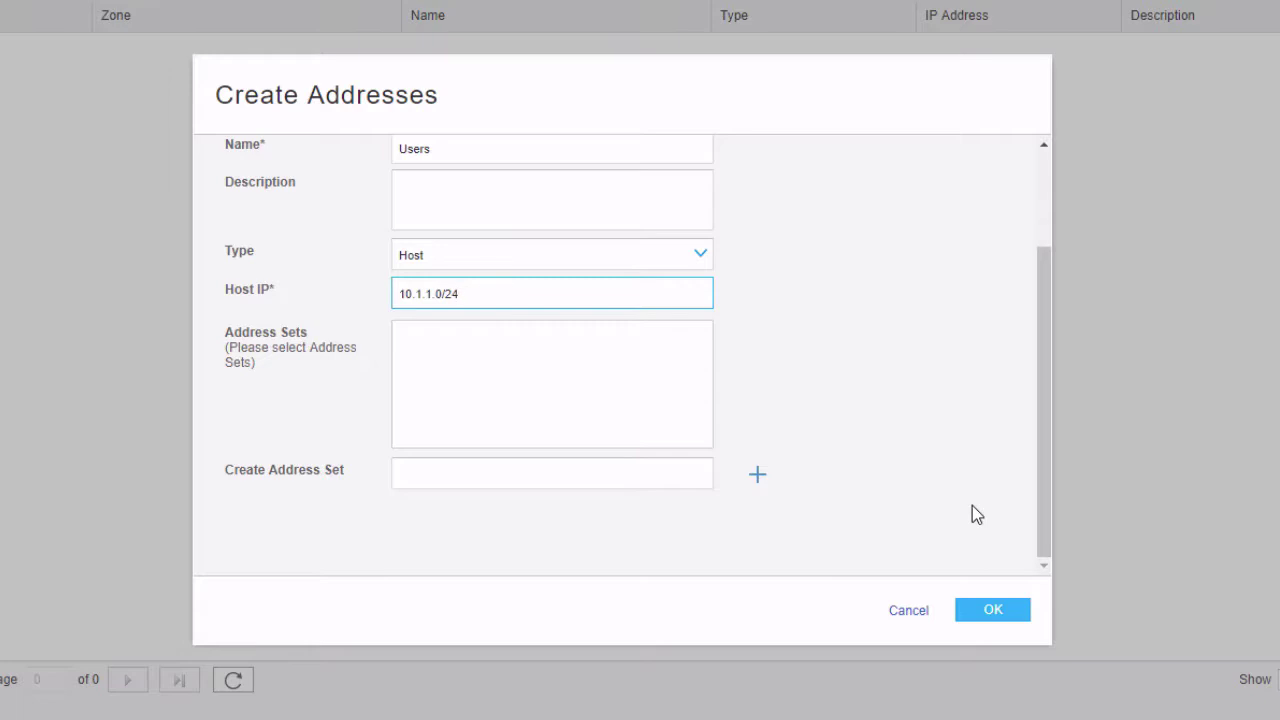
{"action": "left_click", "coordinate": [978, 612]}
{"action": "left_click", "coordinate": [760, 356]}
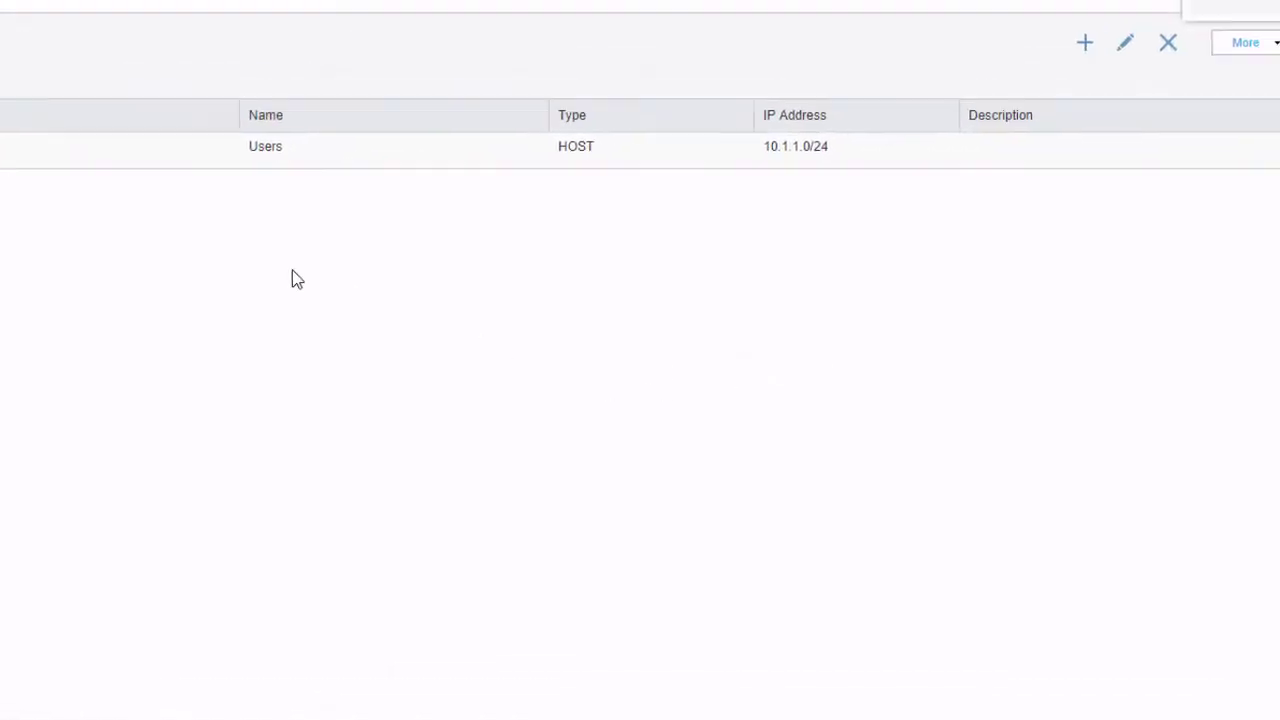
- Create zone address DMZ-Server in the DMZ zone with host IP 10.5.5.100
{"action": "left_click", "coordinate": [873, 175]}
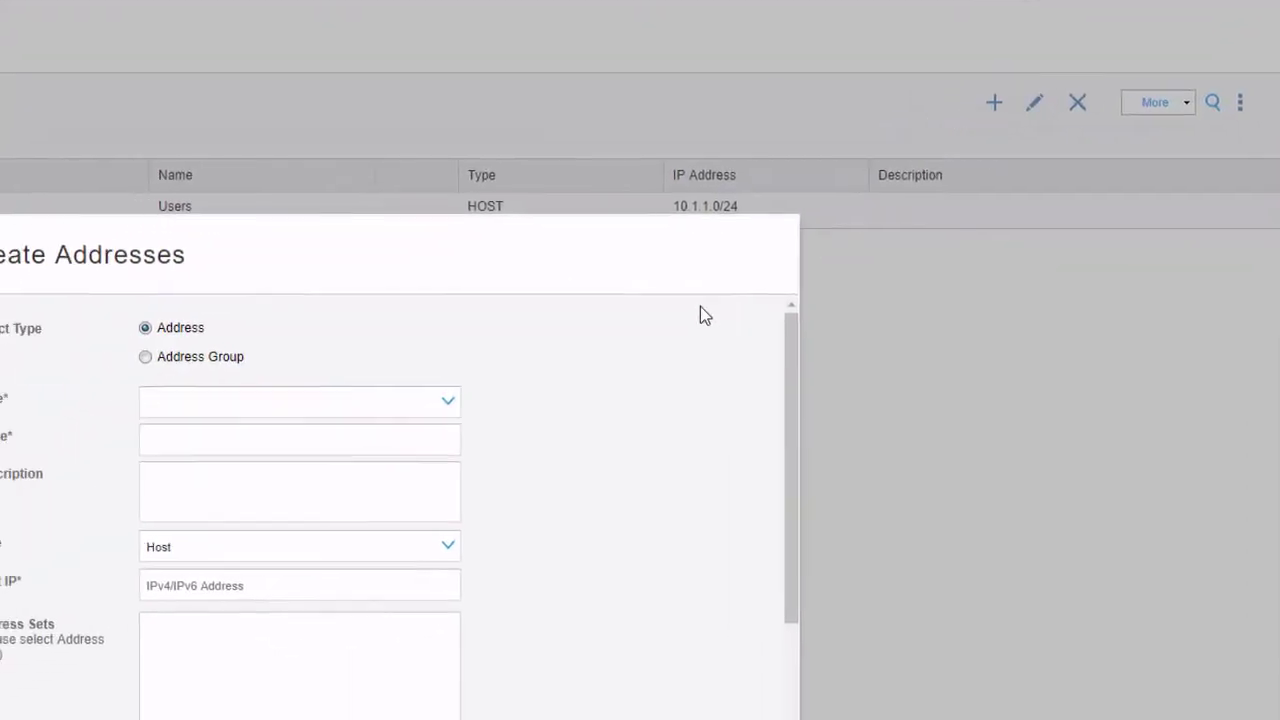
{"action": "left_click", "coordinate": [224, 480]}
{"action": "left_click", "coordinate": [560, 289]}
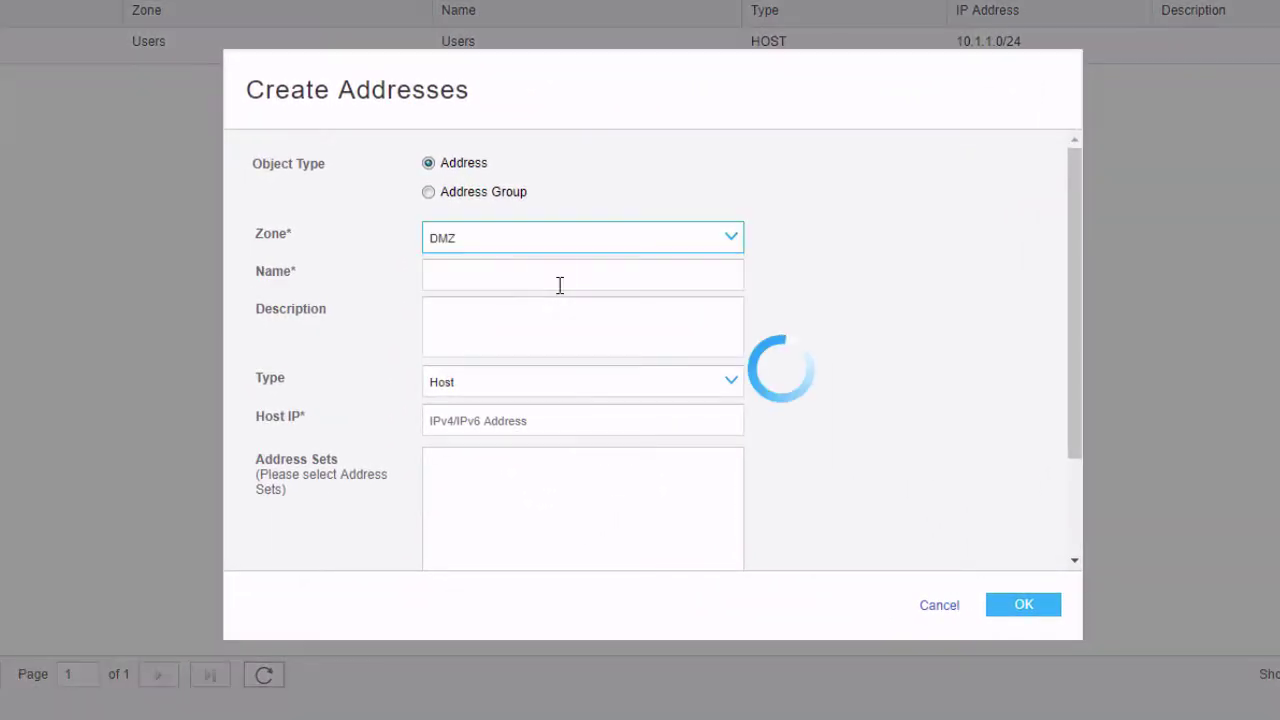
{"action": "left_click", "coordinate": [492, 280]}
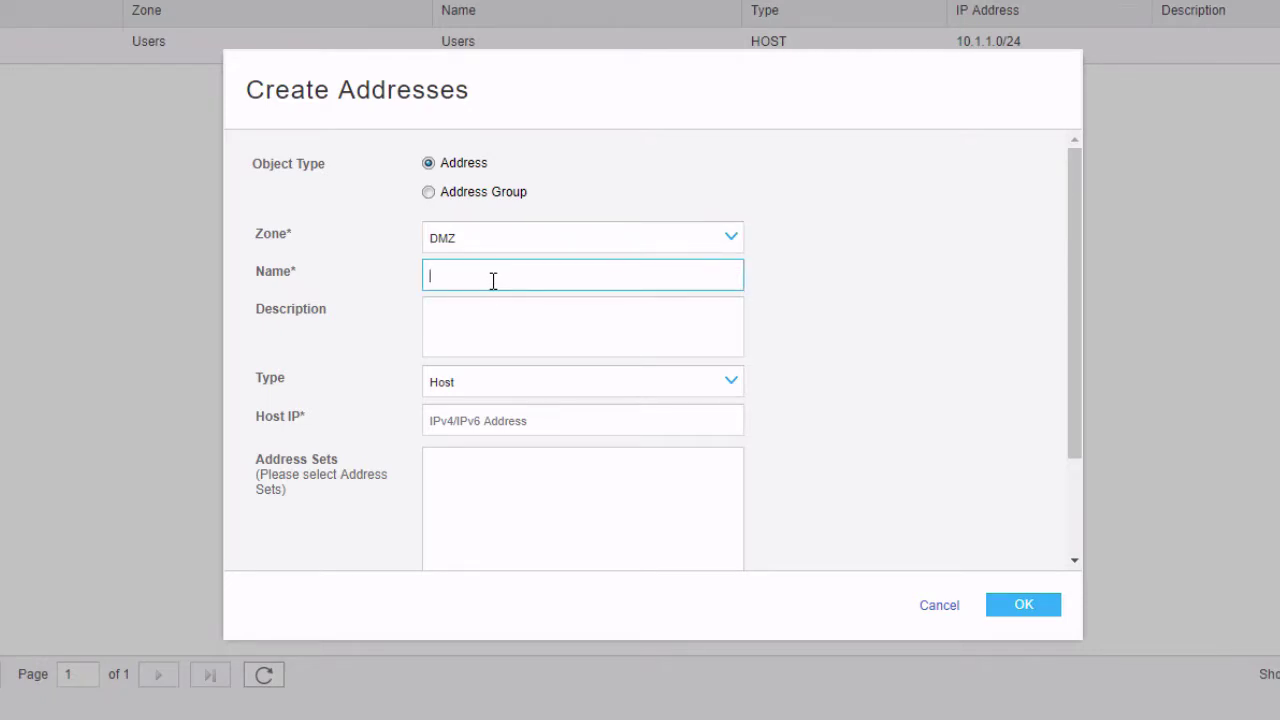
{"action": "type", "text": "DMZ-Server"}
{"action": "left_click", "coordinate": [491, 421]}
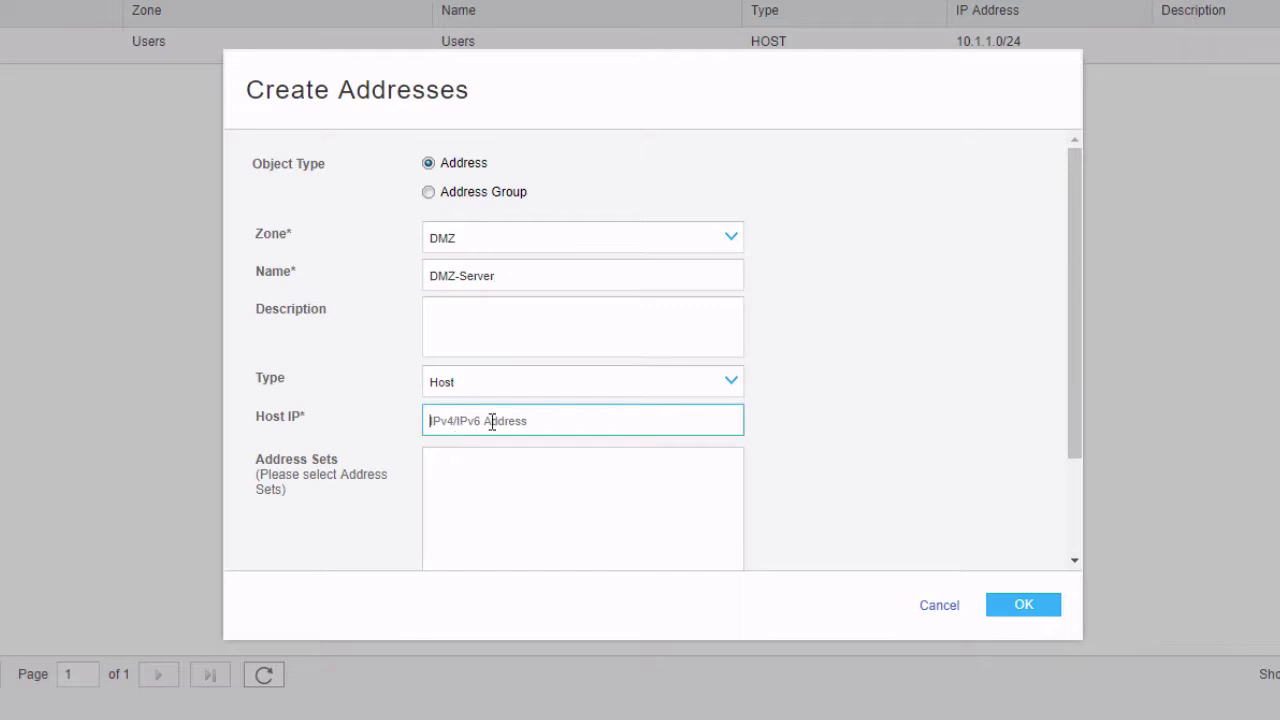
{"action": "type", "text": "10.5.5.100"}
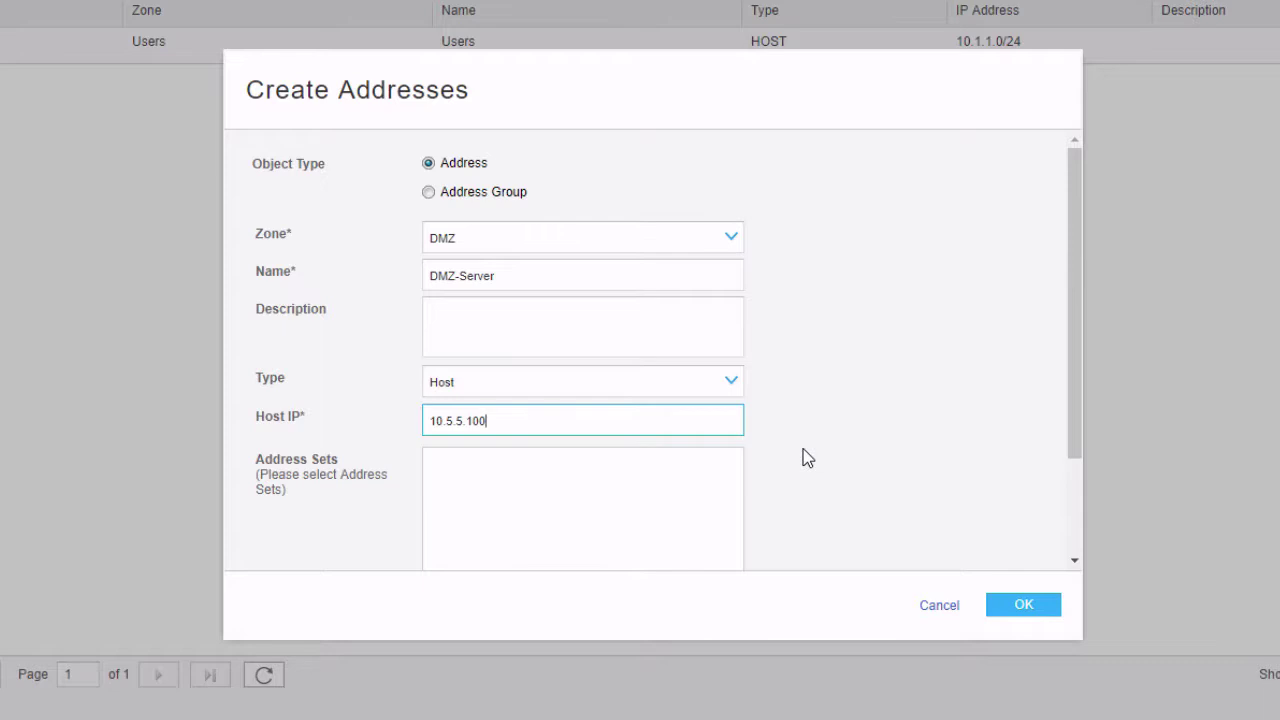
{"action": "left_click", "coordinate": [1023, 604]}
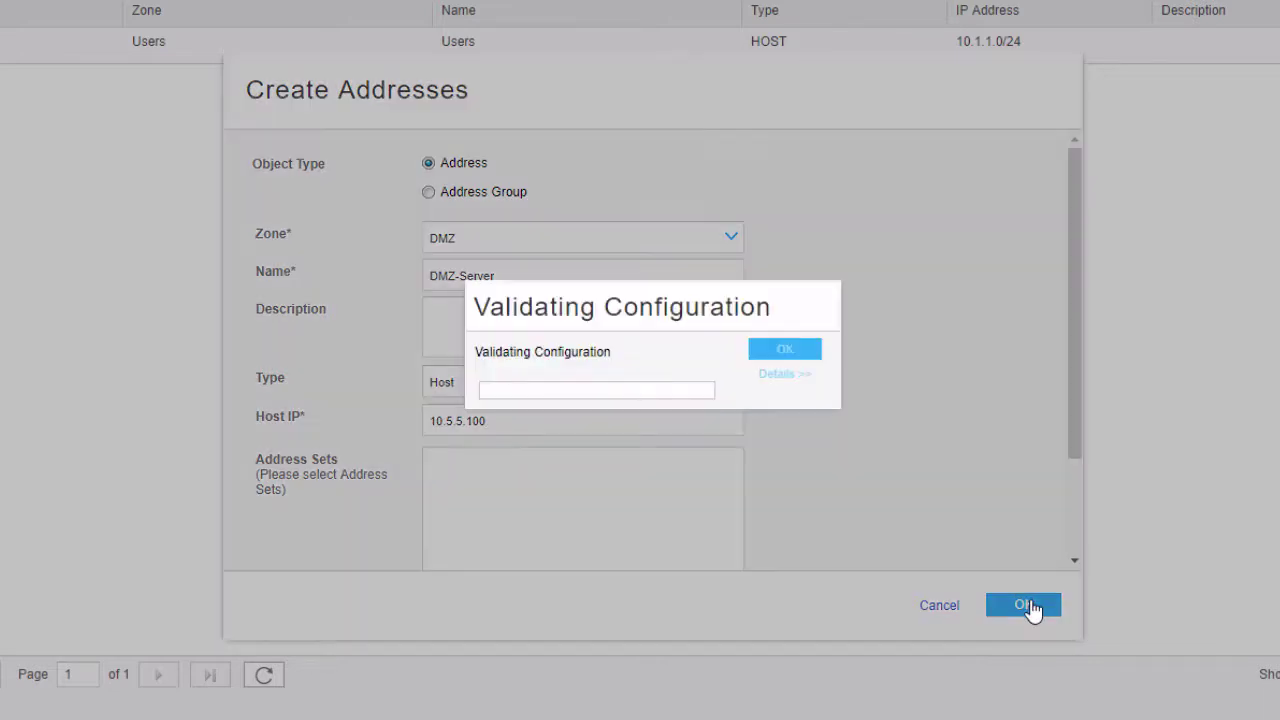
{"action": "left_click", "coordinate": [792, 352]}
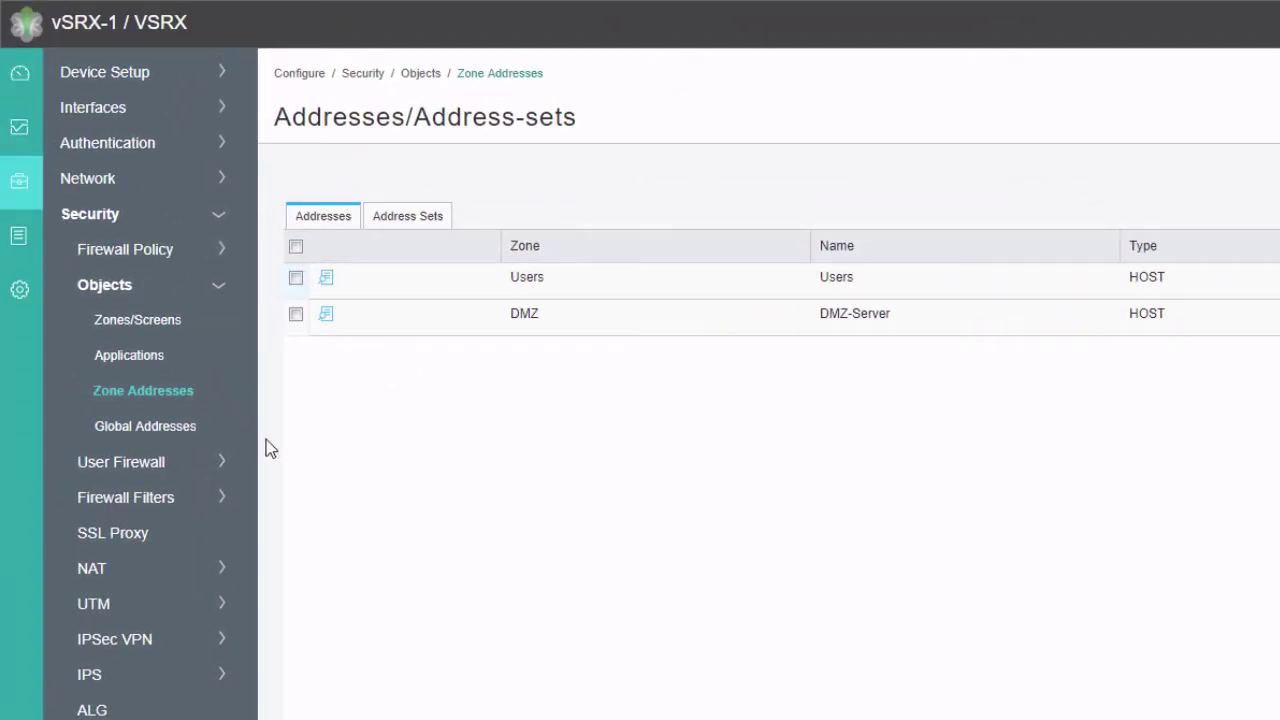
- Add address Internet-Server with IP 203.0.113.1 to the global address book
{"action": "left_click", "coordinate": [168, 428]}
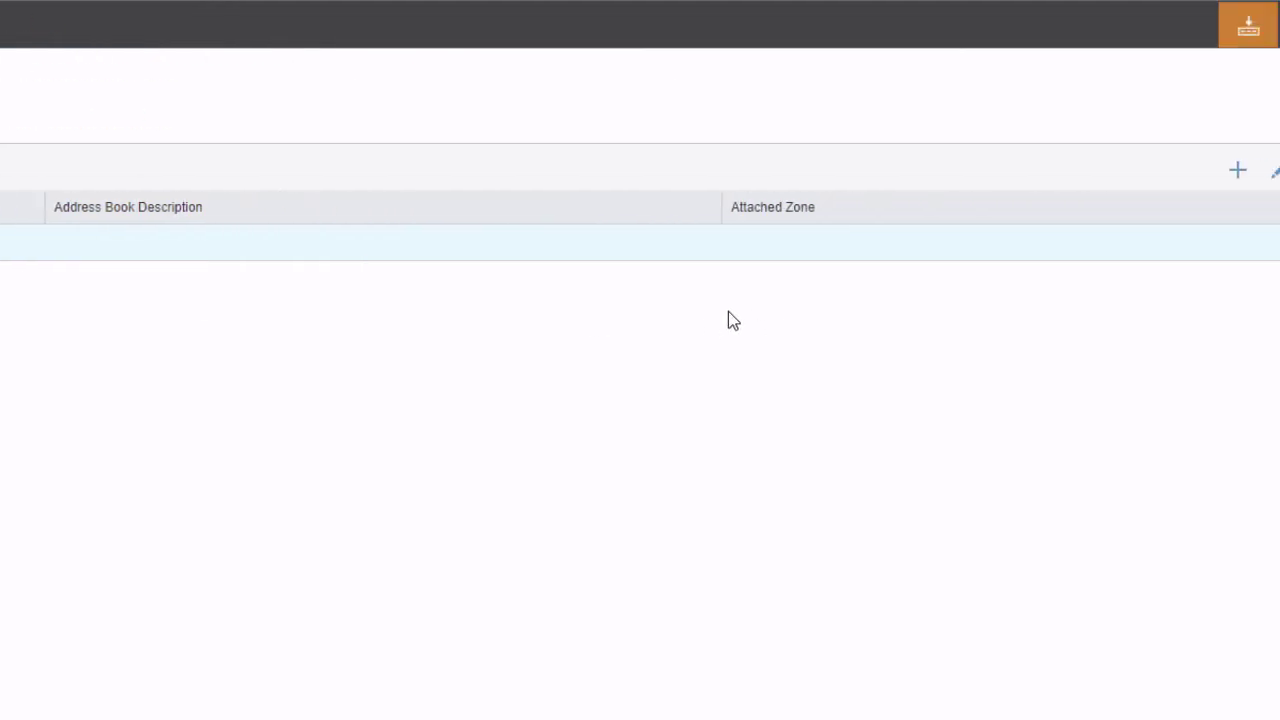
{"action": "left_click", "coordinate": [1184, 127]}
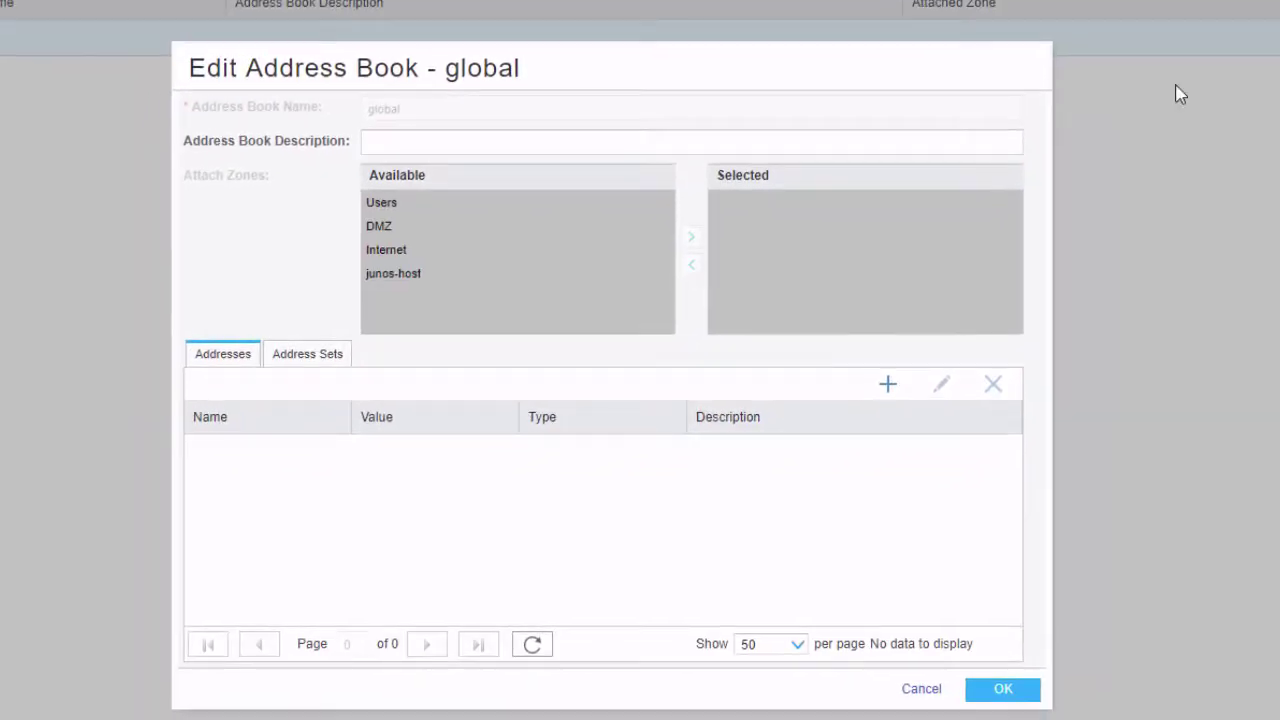
{"action": "left_click", "coordinate": [889, 387]}
{"action": "left_click", "coordinate": [605, 313]}
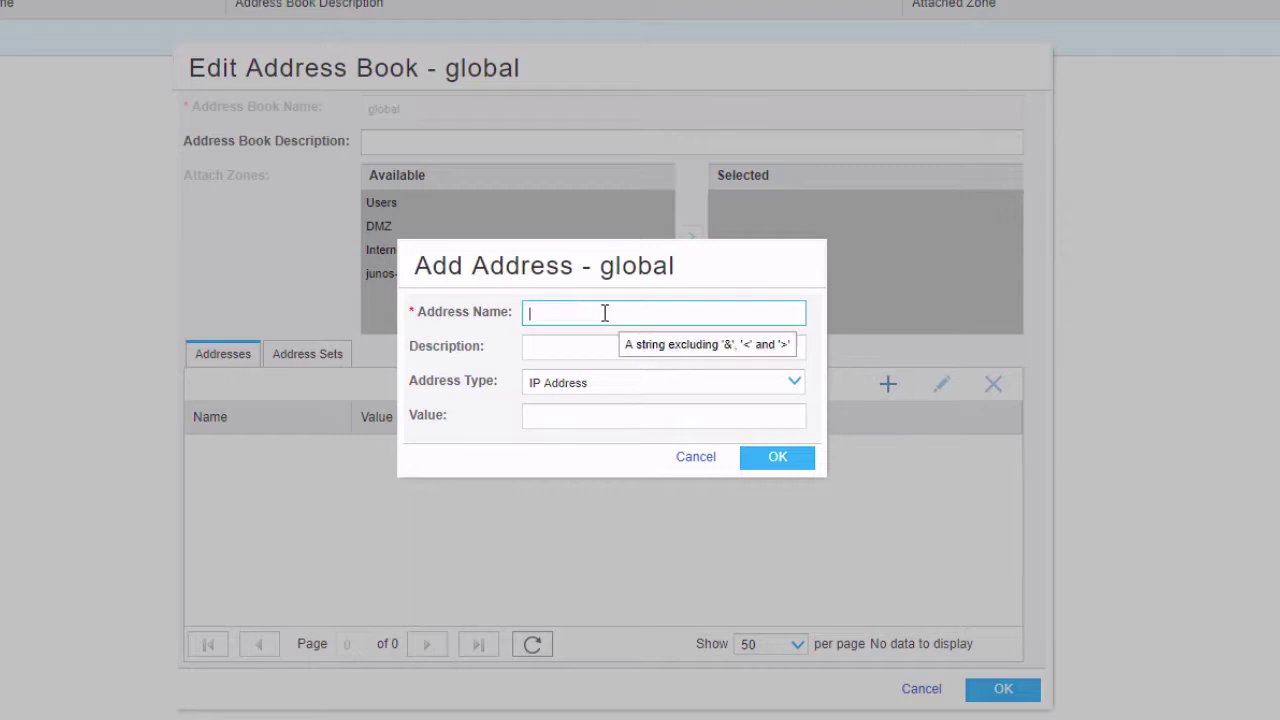
{"action": "type", "text": "Internet-Server"}
{"action": "left_click", "coordinate": [596, 414]}
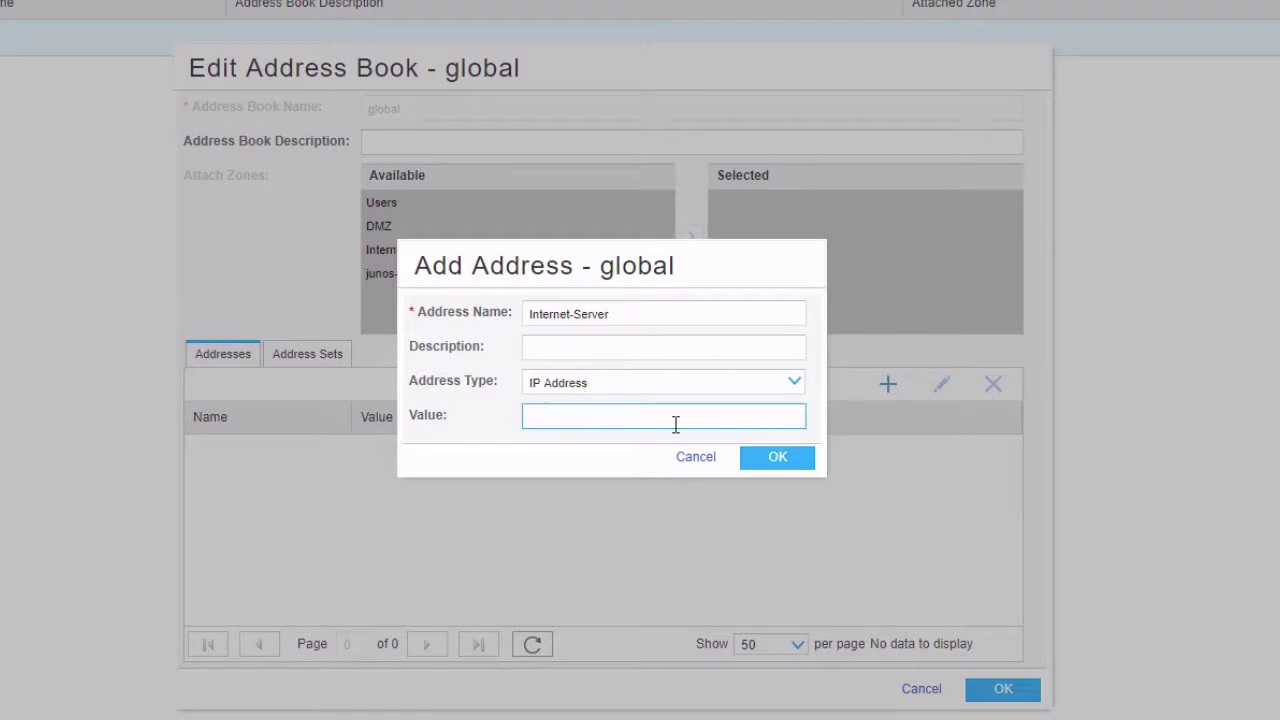
{"action": "type", "text": "203.0.113.1"}
{"action": "left_click", "coordinate": [775, 457]}
{"action": "left_click", "coordinate": [763, 387]}
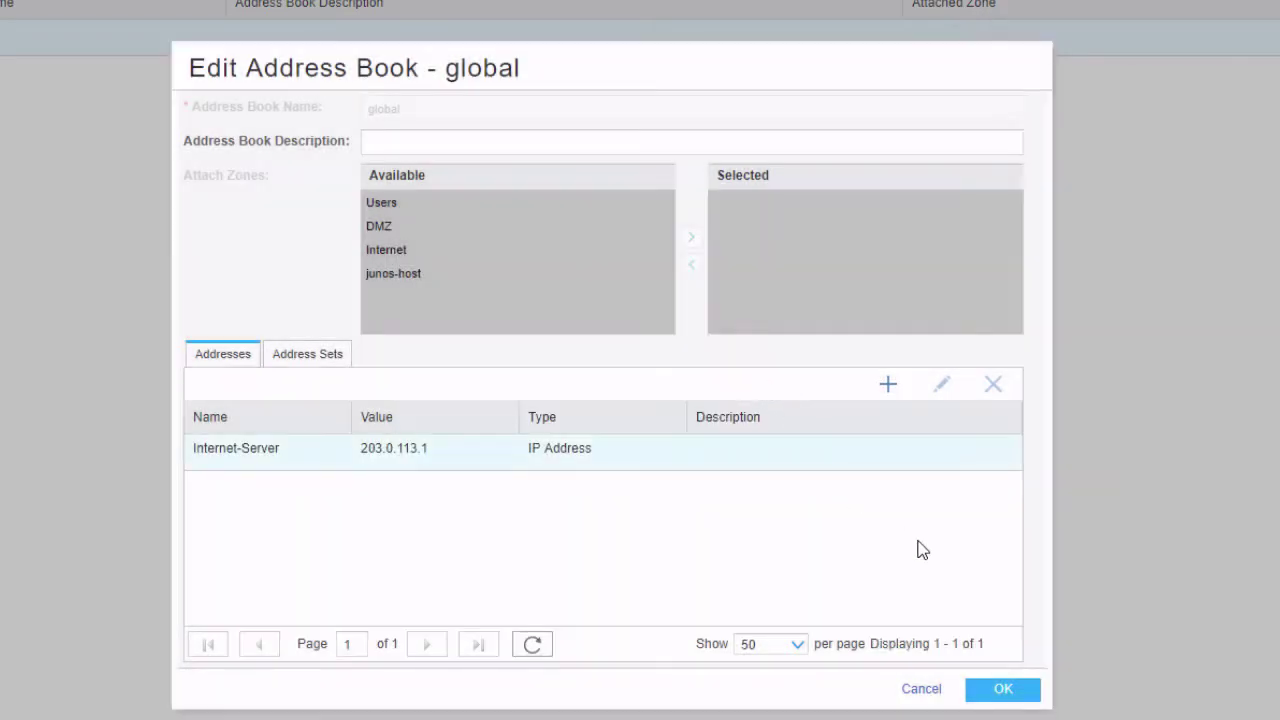
- Save the global address book changes and confirm the validation
{"action": "left_click", "coordinate": [997, 693]}
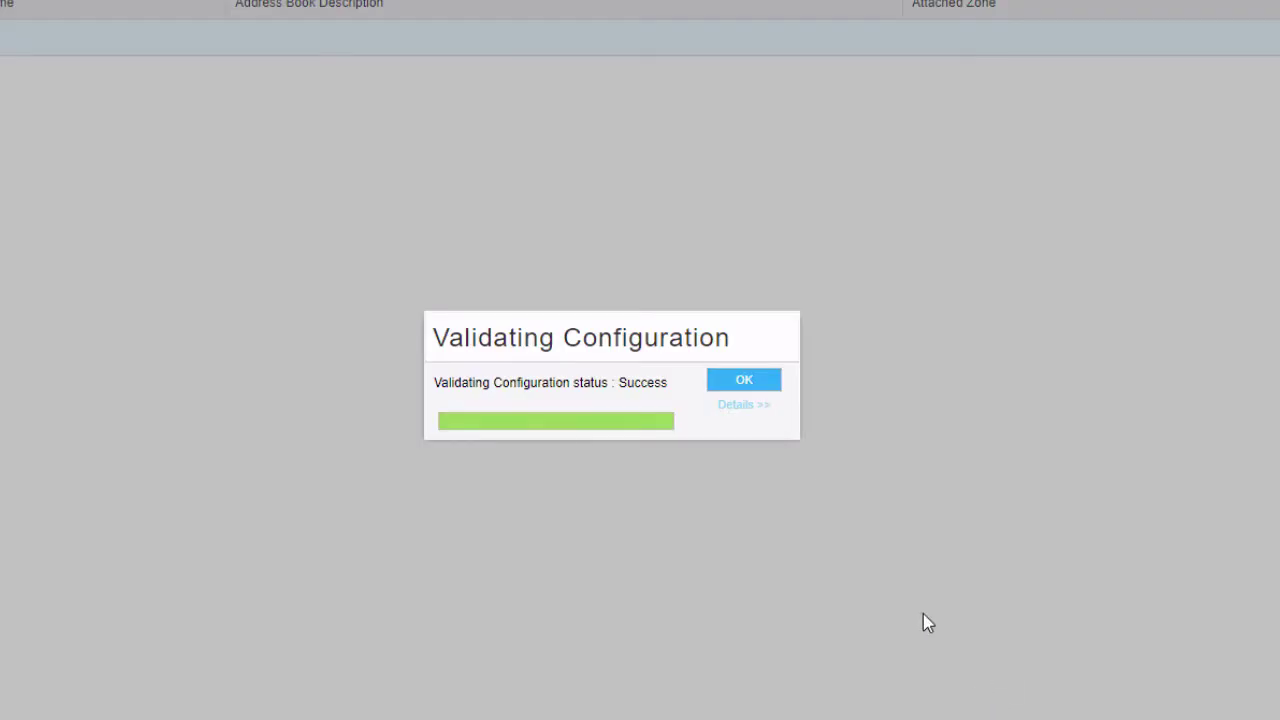
{"action": "left_click", "coordinate": [766, 393]}
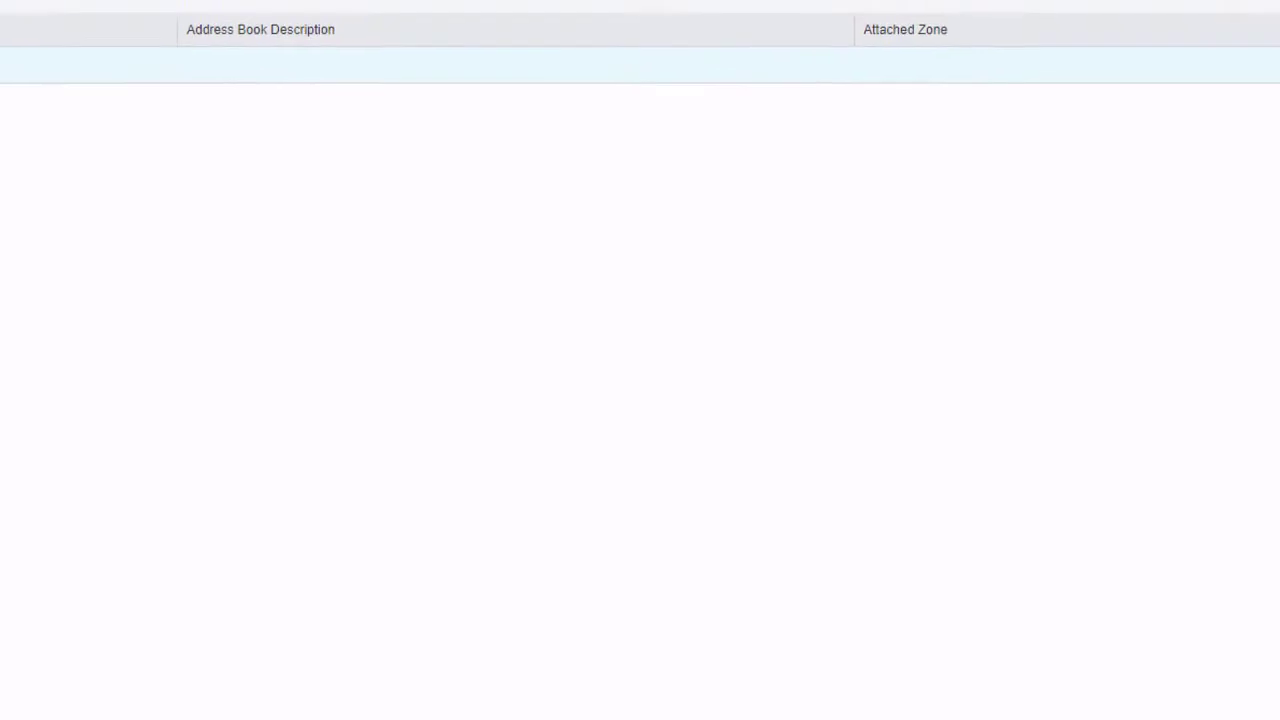
{"action": "left_click", "coordinate": [1080, 43]}
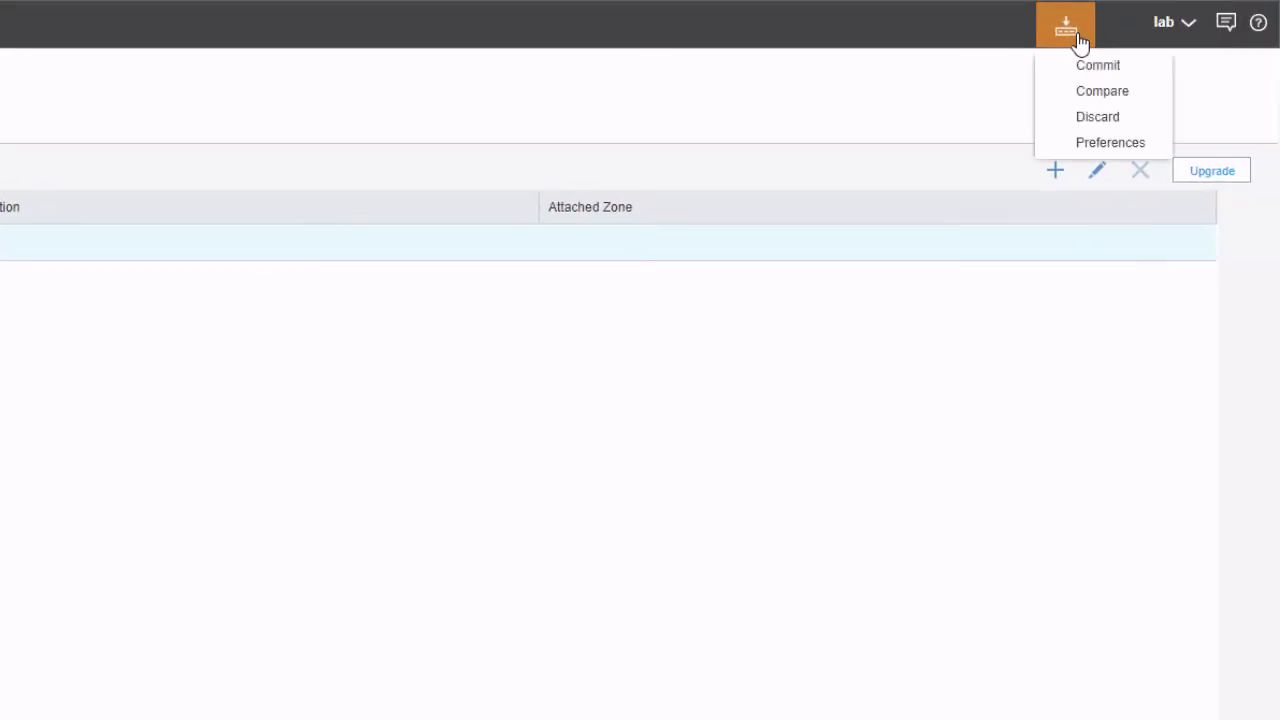
- Commit the configuration and dismiss the failure report about conflicting address books
{"action": "left_click", "coordinate": [1086, 67]}
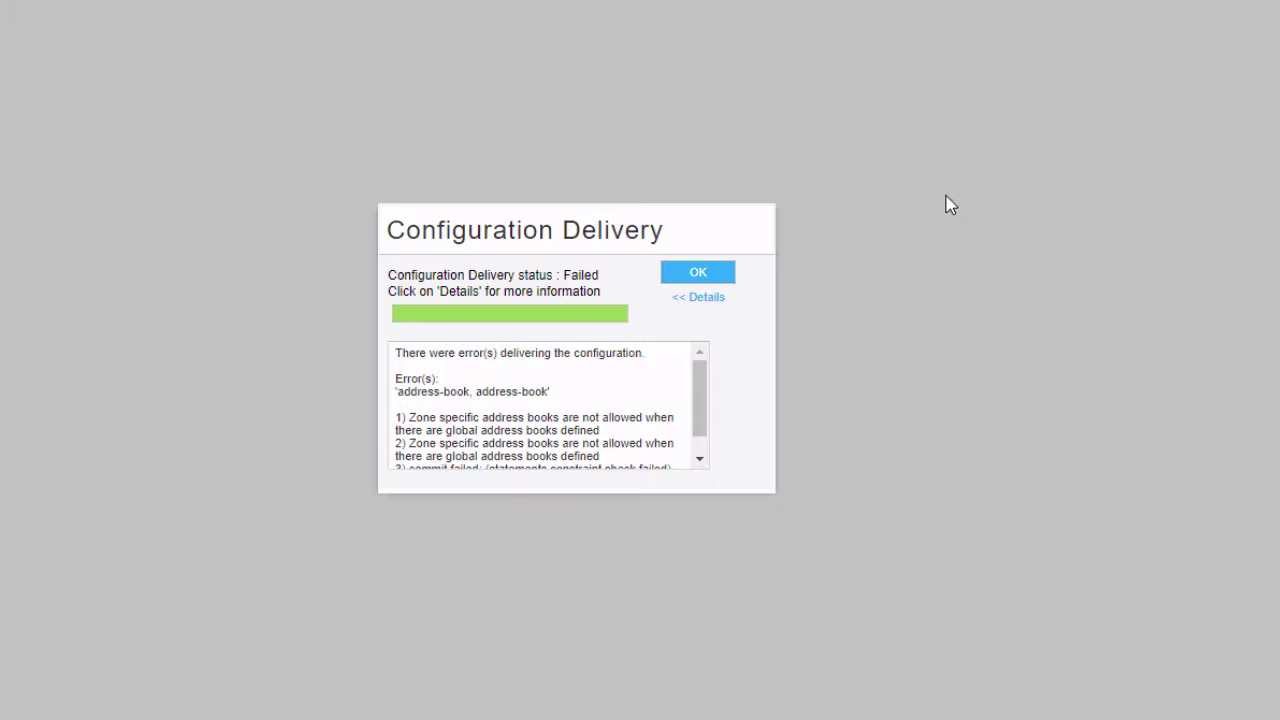
{"action": "left_click", "coordinate": [696, 276]}
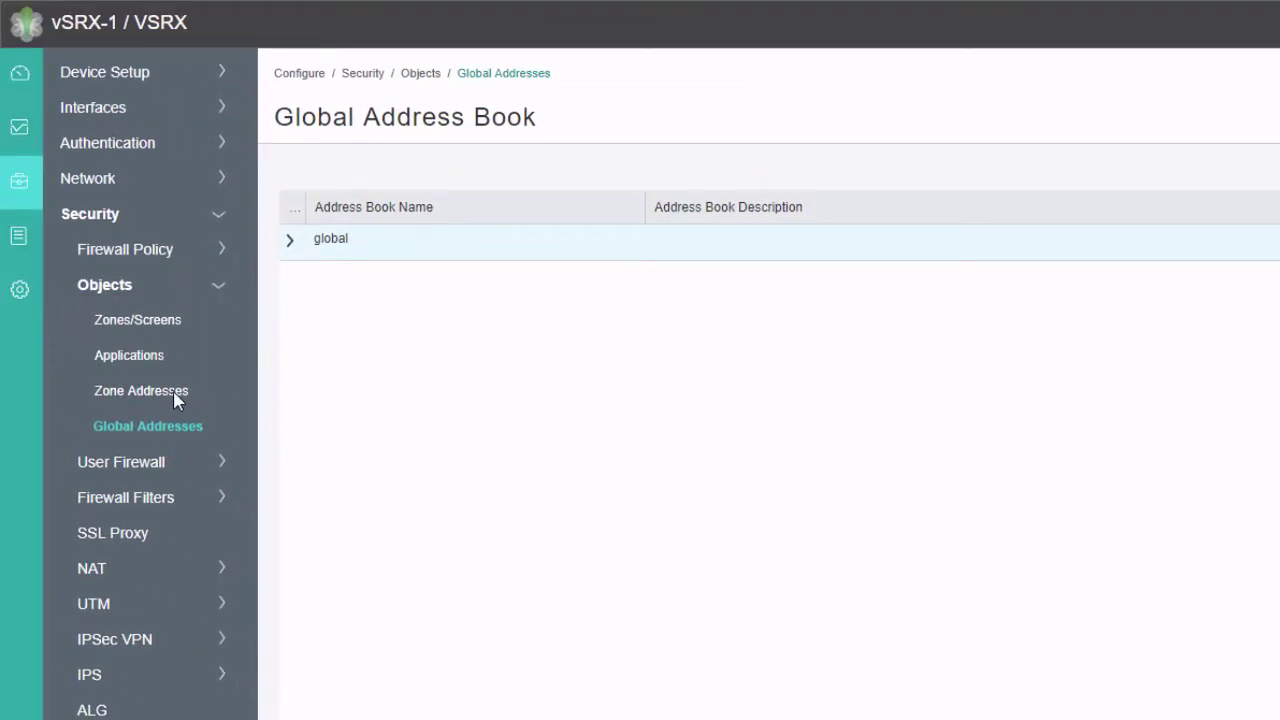
- Delete the Users zone address
{"action": "left_click", "coordinate": [174, 393]}
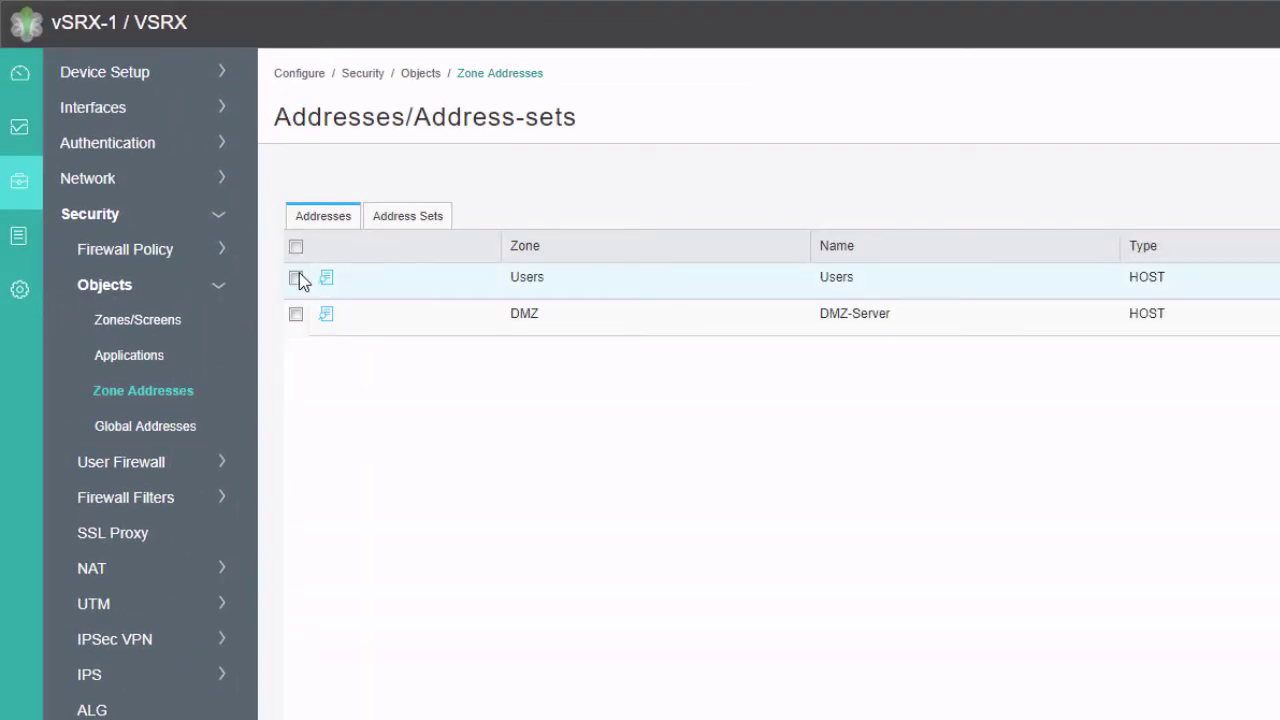
{"action": "left_click", "coordinate": [296, 277]}
{"action": "left_click", "coordinate": [956, 173]}
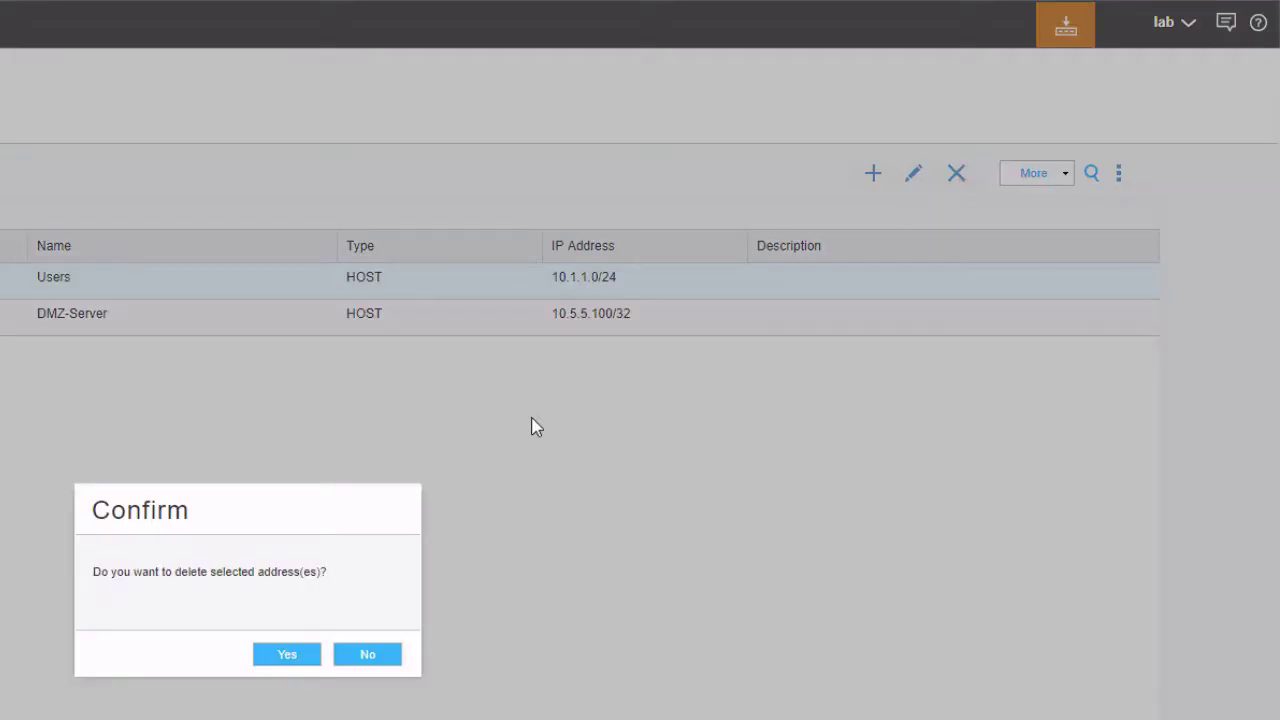
{"action": "left_click", "coordinate": [306, 660]}
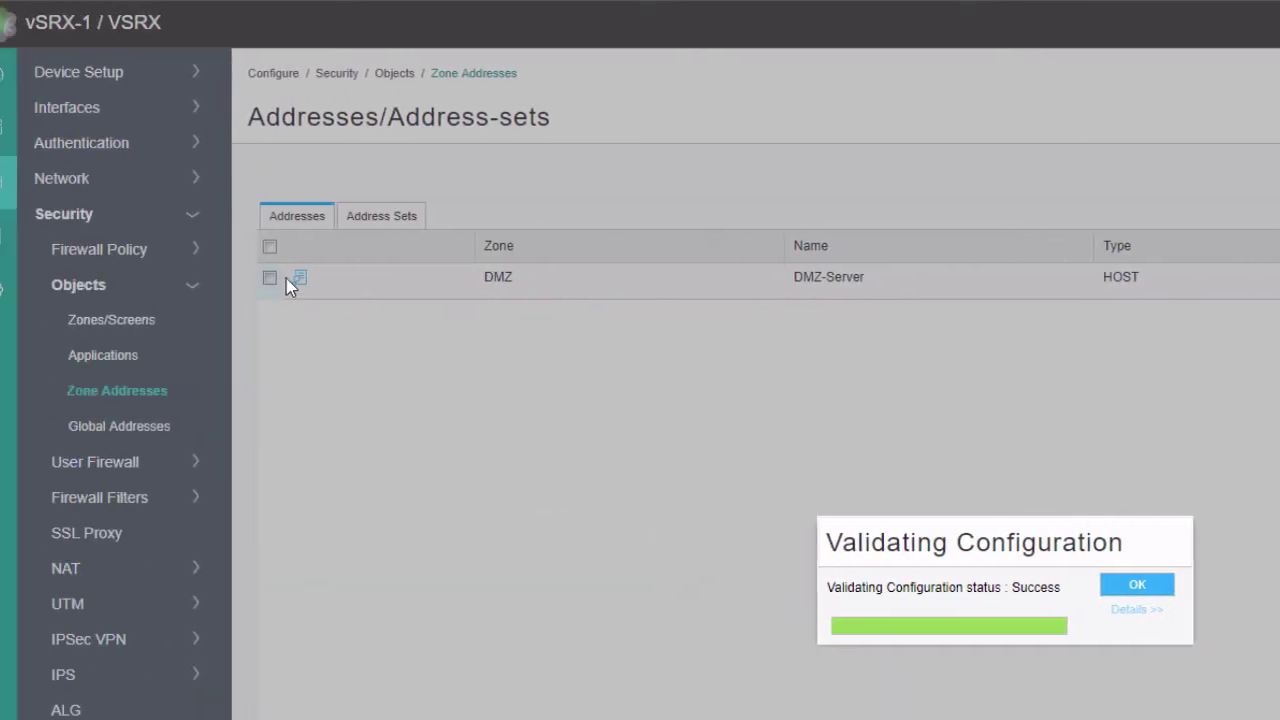
- Delete the DMZ-Server zone address and go to the Global Address Book page
{"action": "left_click", "coordinate": [275, 278]}
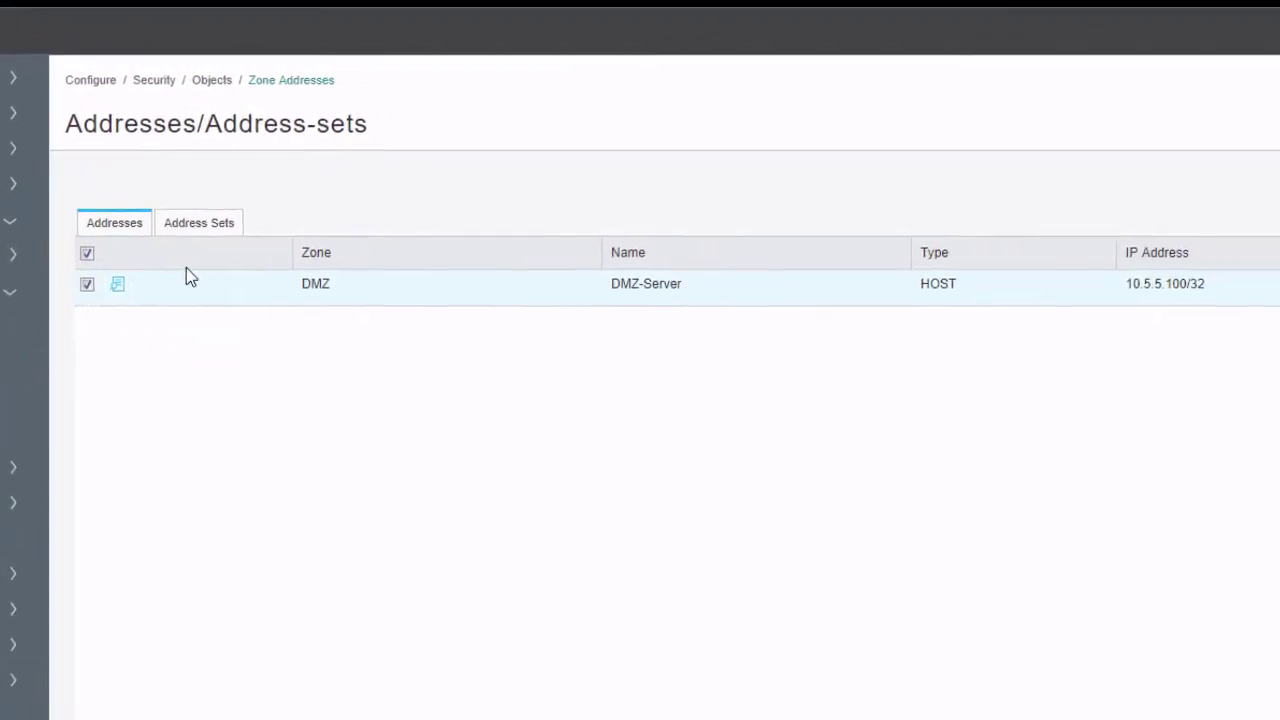
{"action": "left_click", "coordinate": [1143, 191]}
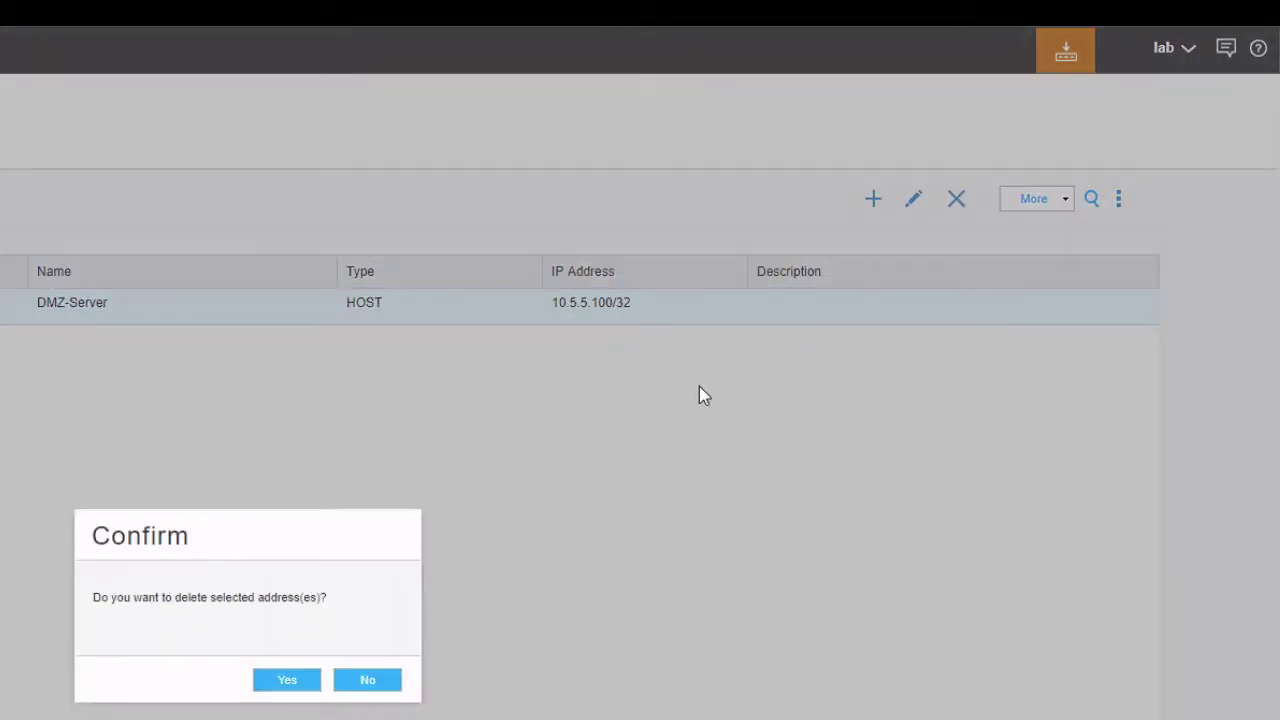
{"action": "left_click", "coordinate": [263, 680]}
{"action": "left_click", "coordinate": [372, 612]}
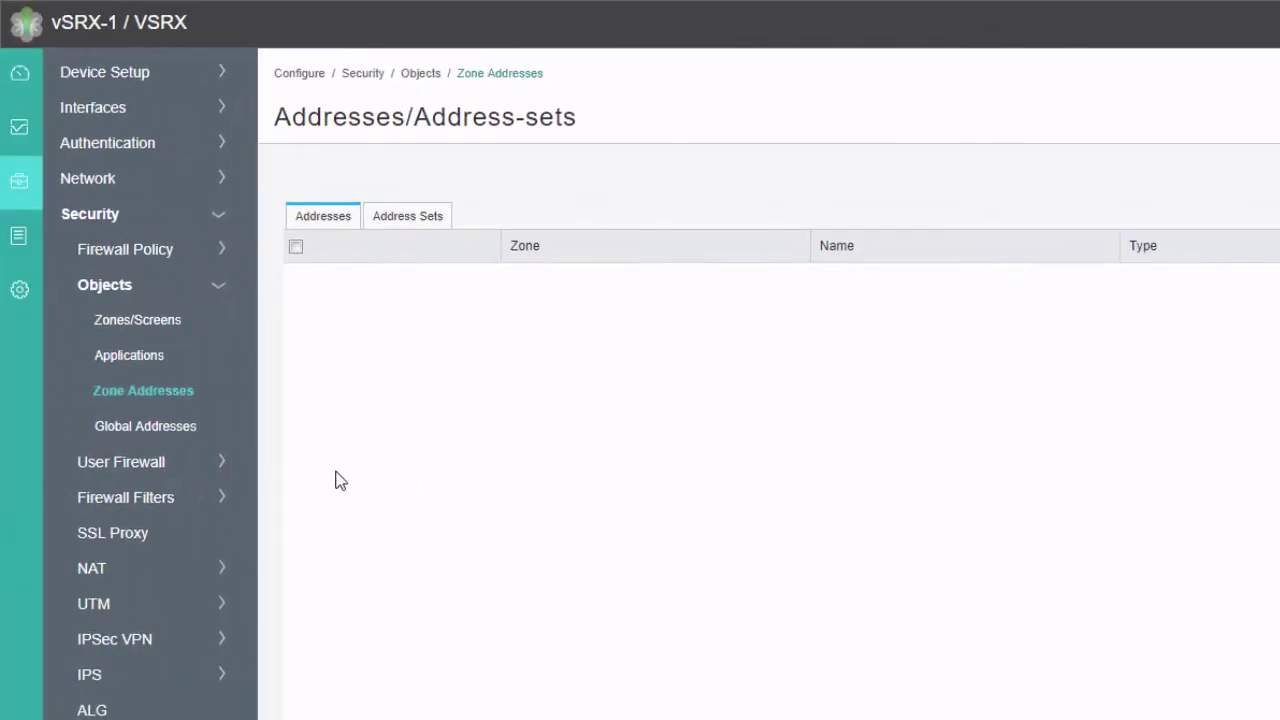
{"action": "left_click", "coordinate": [172, 428]}
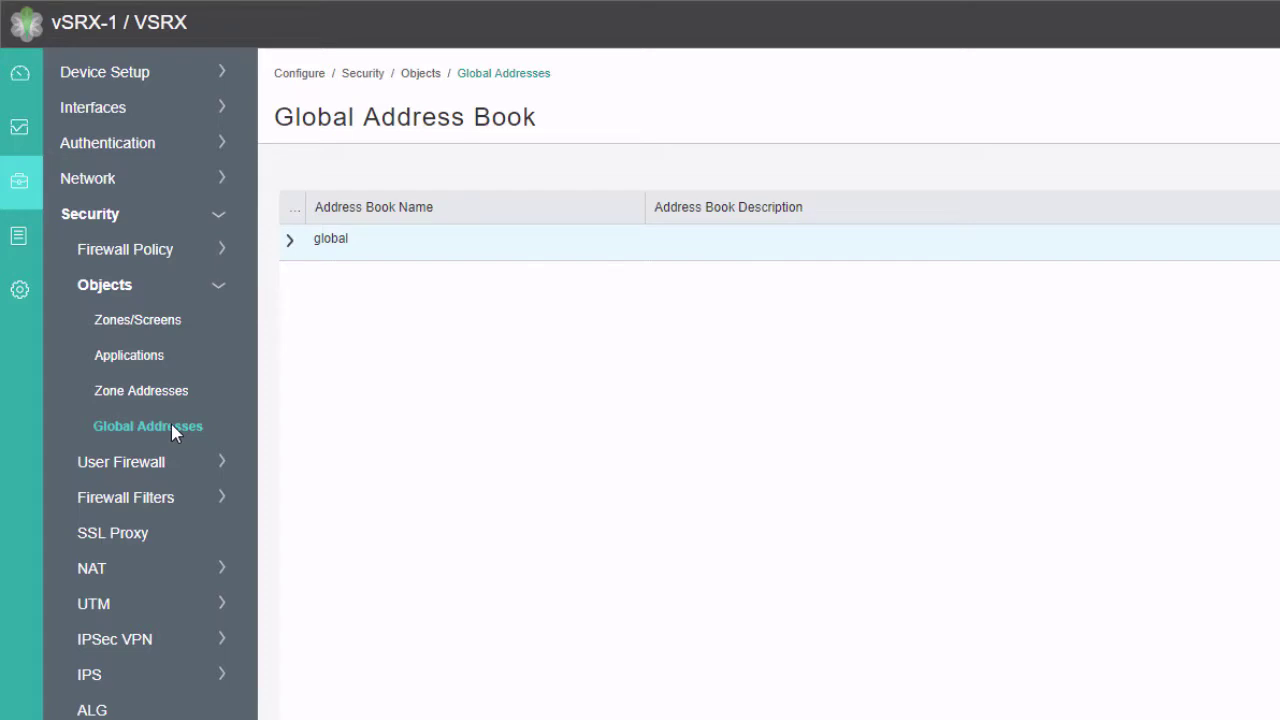
- Start a new address book named Internals attached to the Users and DMZ zones
{"action": "left_click", "coordinate": [294, 243]}
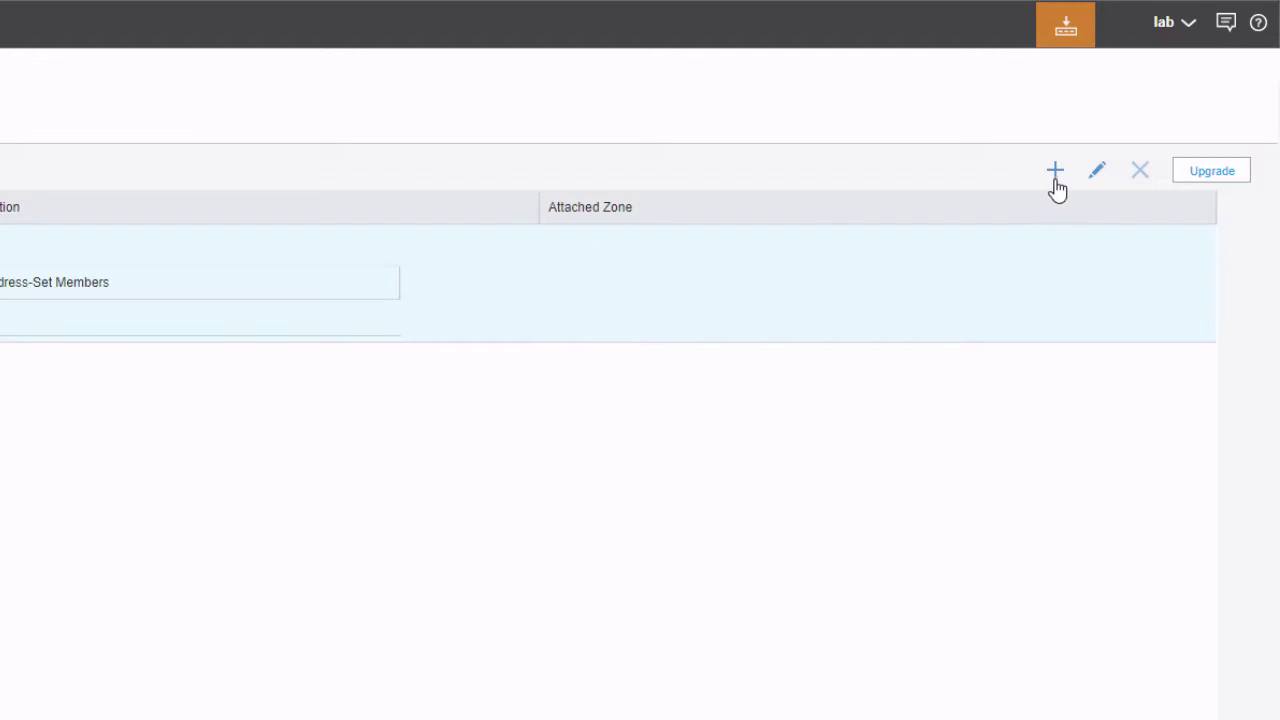
{"action": "left_click", "coordinate": [1055, 172]}
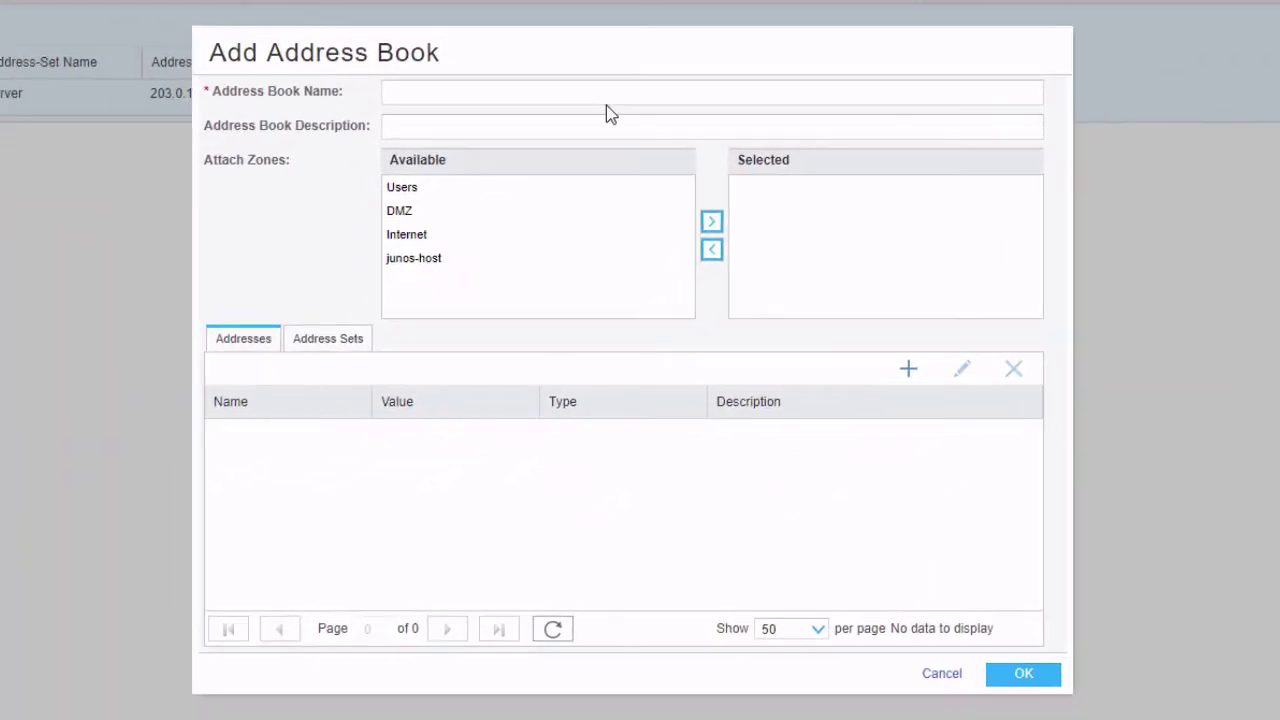
{"action": "left_click", "coordinate": [607, 93]}
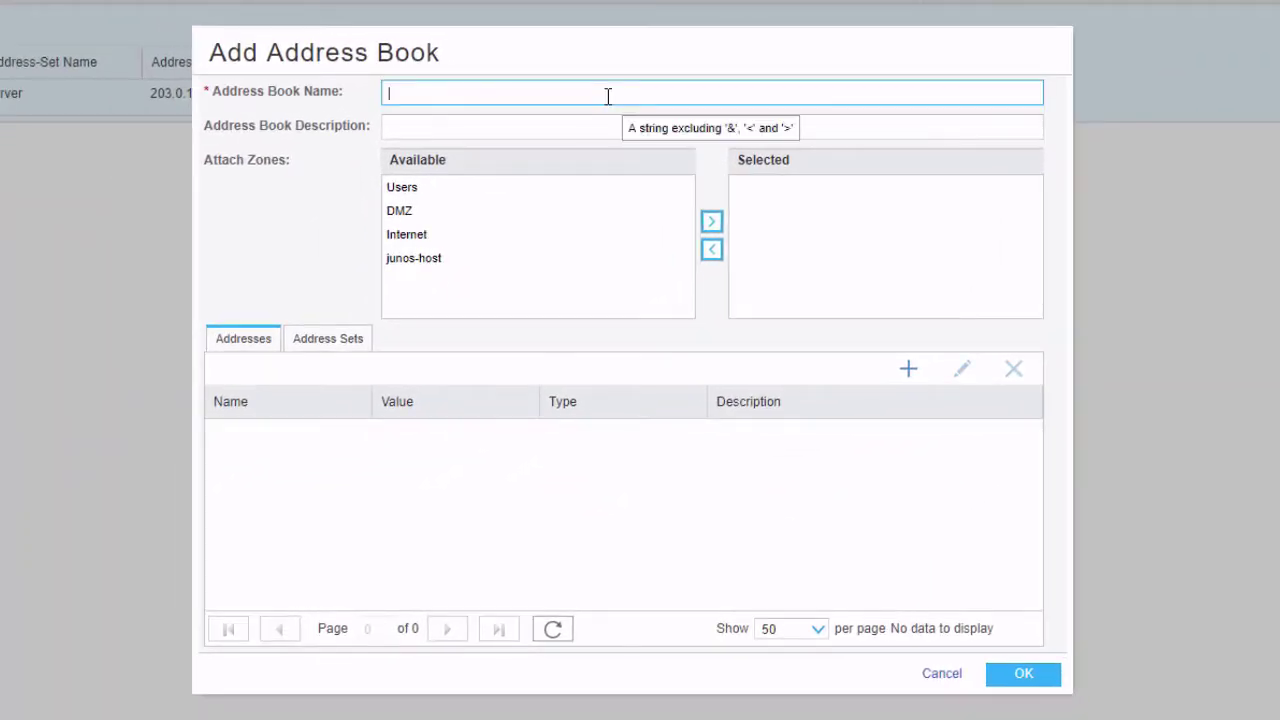
{"action": "type", "text": "Internals"}
{"action": "left_click", "coordinate": [475, 199]}
{"action": "left_click", "coordinate": [440, 211], "text": "ctrl"}
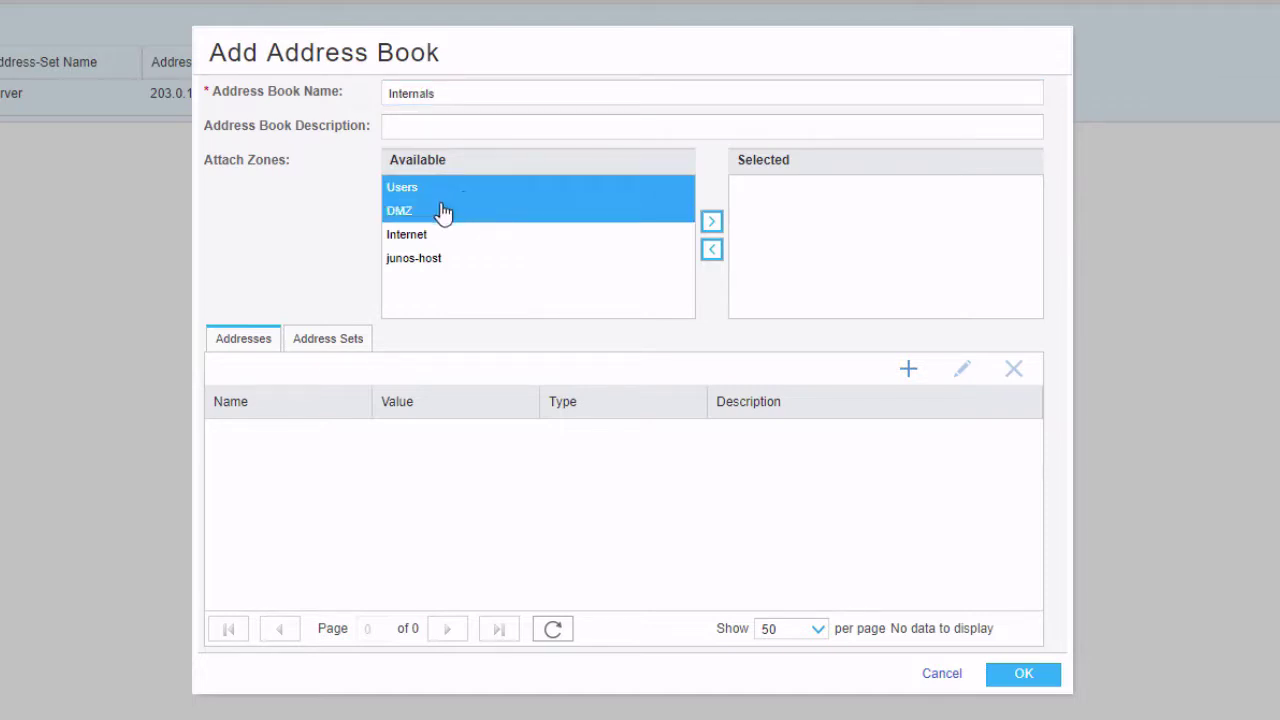
{"action": "left_click", "coordinate": [712, 227]}
{"action": "left_click", "coordinate": [797, 298]}
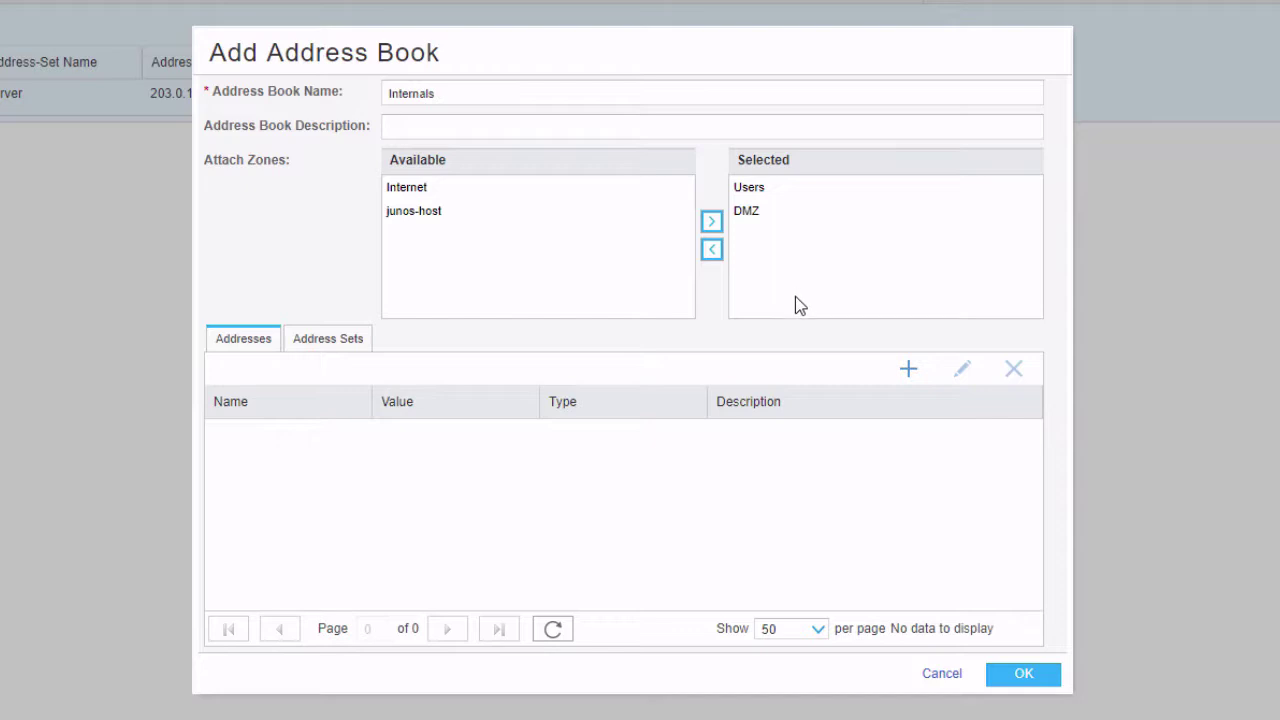
- Add the DMZ-Server address 10.5.5.100 to the Internals book
{"action": "left_click", "coordinate": [911, 372]}
{"action": "left_click", "coordinate": [616, 295]}
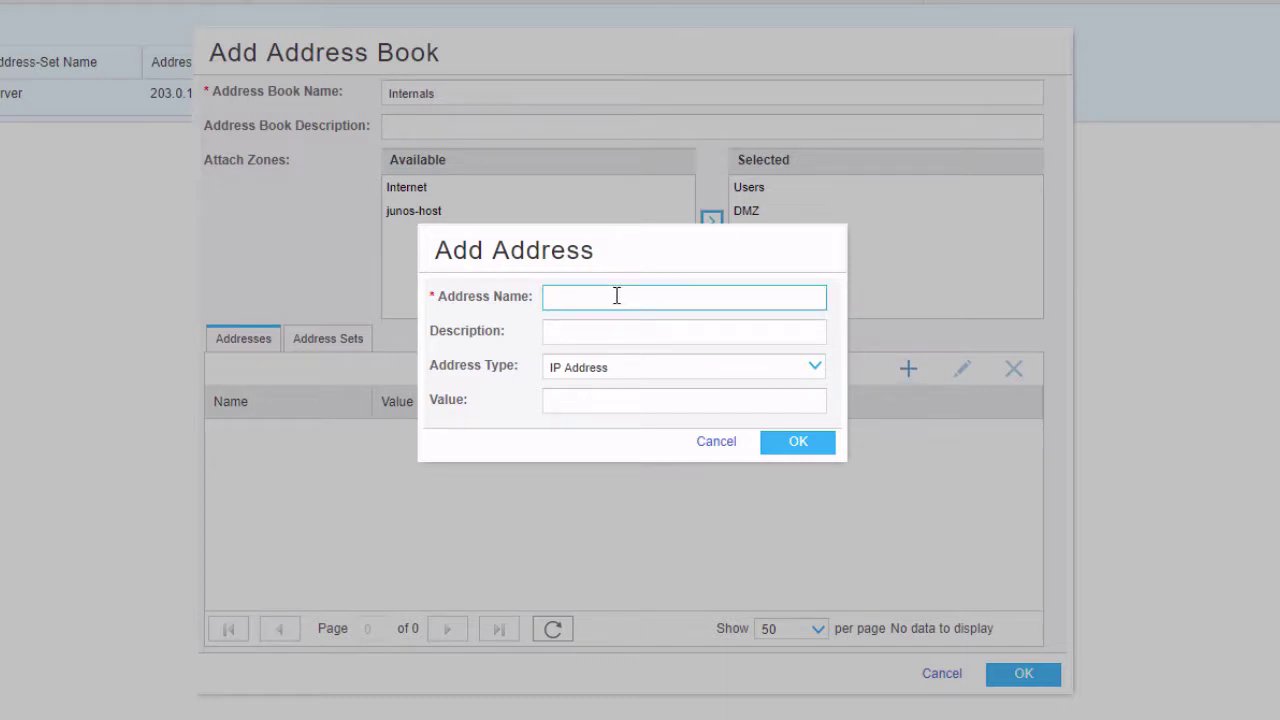
{"action": "type", "text": "DMZ-Server"}
{"action": "left_click", "coordinate": [576, 401]}
{"action": "type", "text": "10"}
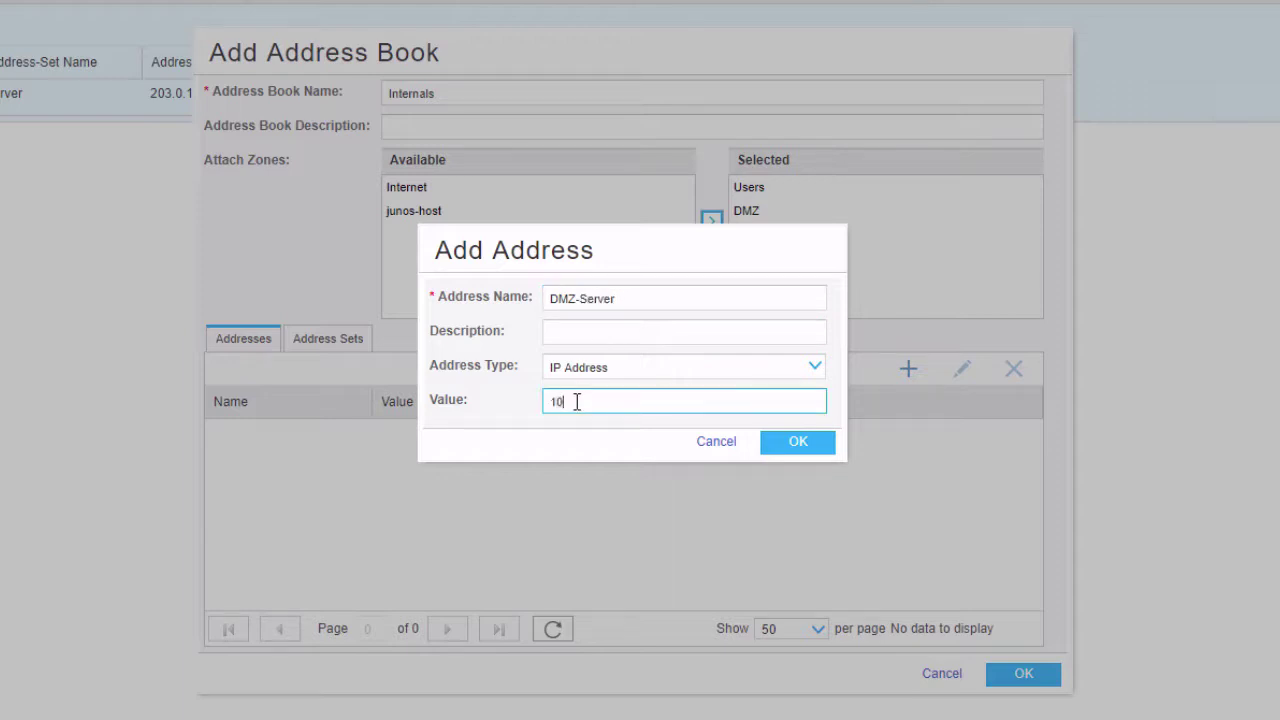
{"action": "type", "text": ".5.5.100"}
{"action": "left_click", "coordinate": [795, 450]}
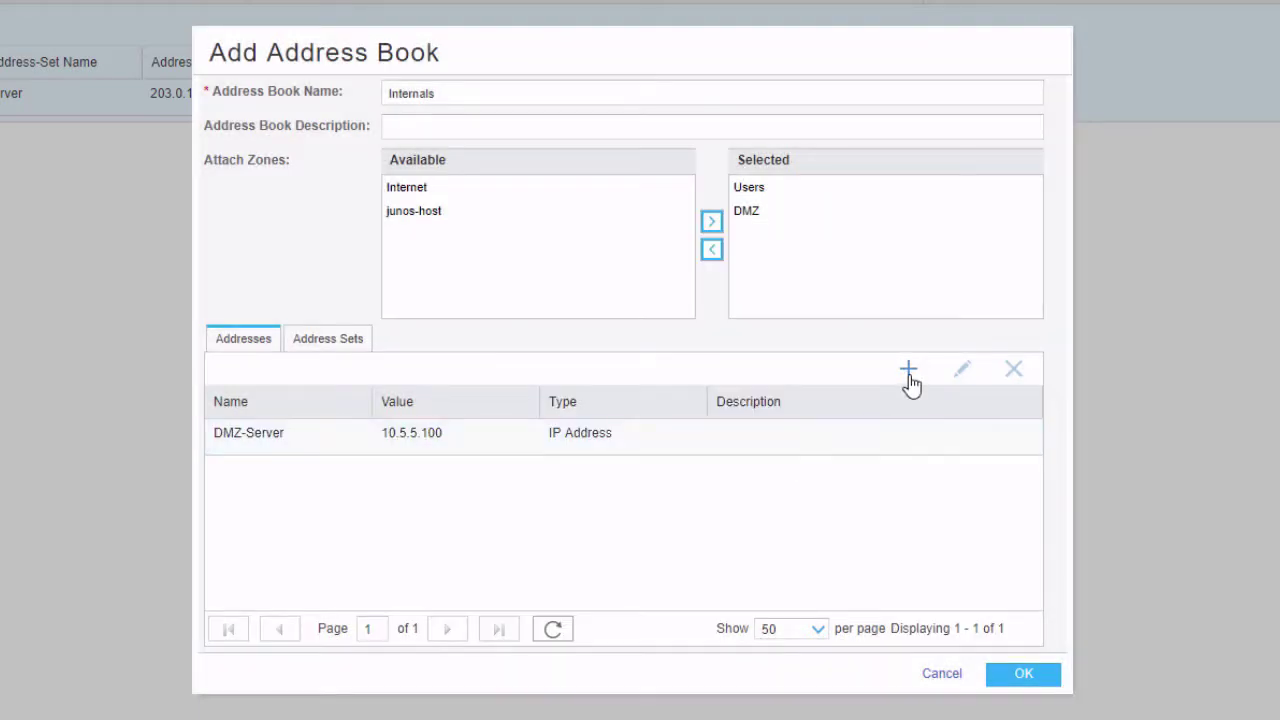
- Add the Users address 10.1.1.0/24 and save the Internals address book
{"action": "left_click", "coordinate": [908, 369]}
{"action": "left_click", "coordinate": [636, 298]}
{"action": "type", "text": "Users"}
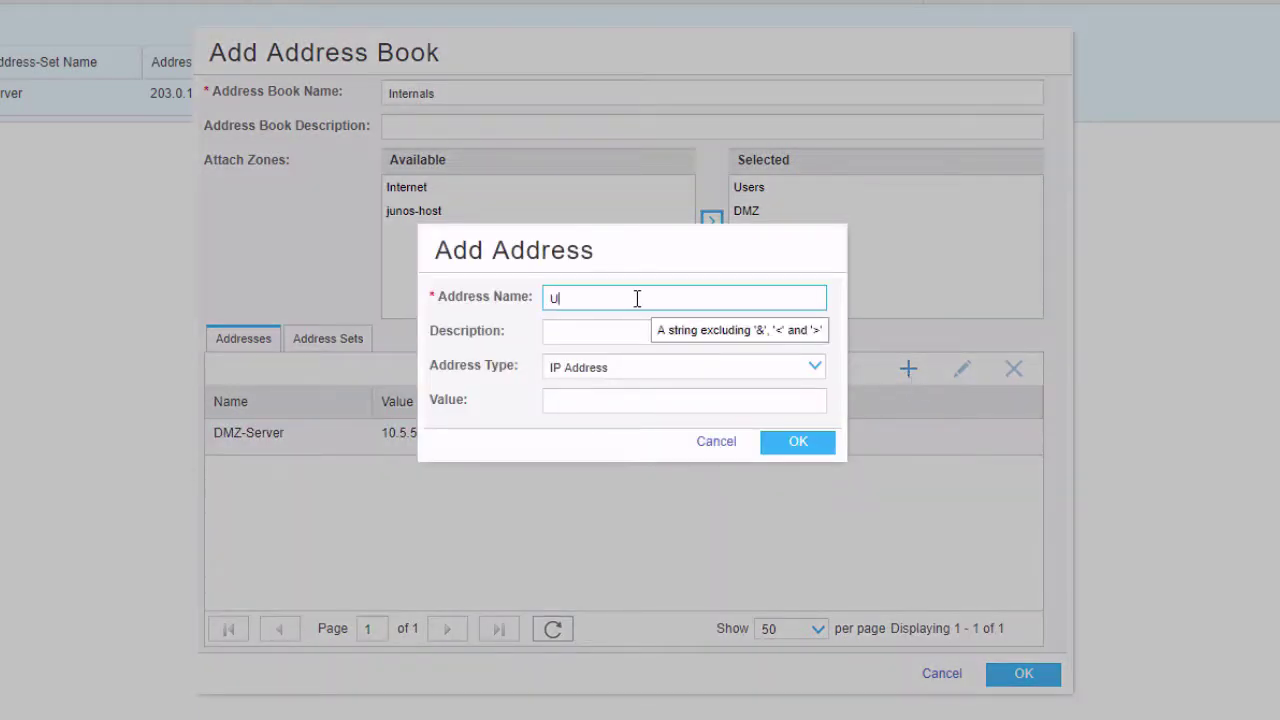
{"action": "left_click", "coordinate": [626, 402]}
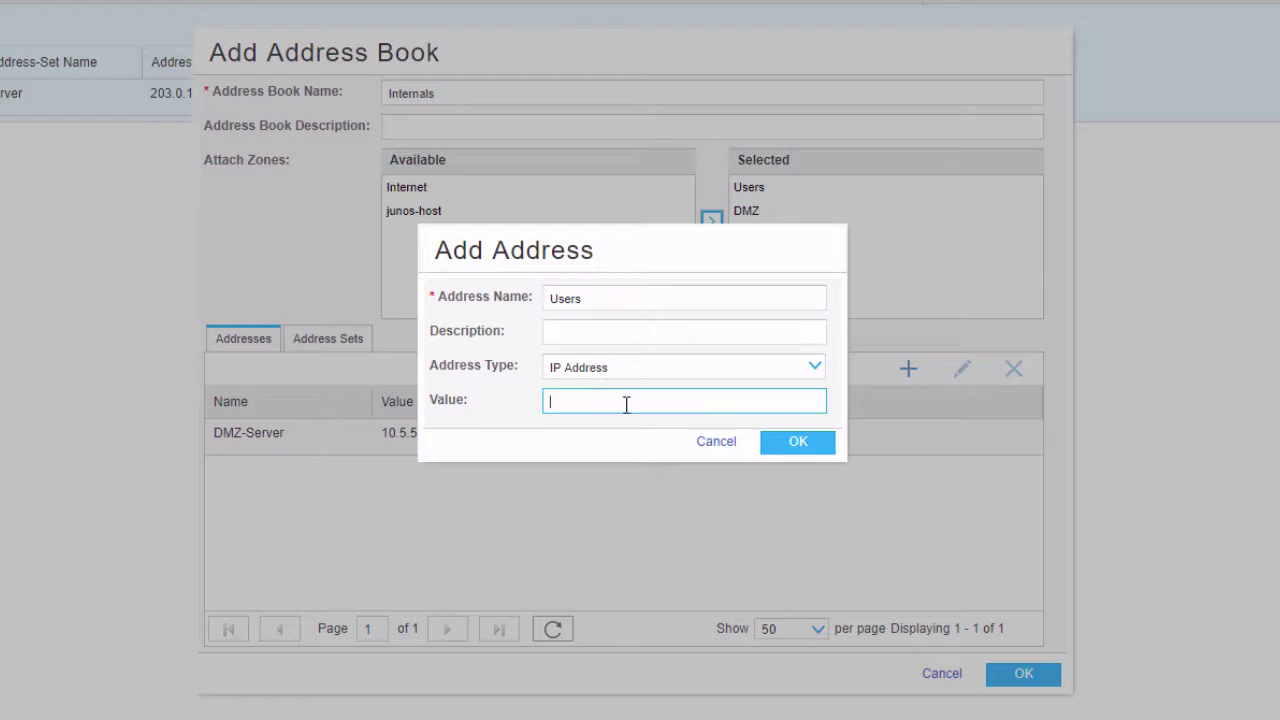
{"action": "type", "text": "10.1.1.0/24"}
{"action": "left_click", "coordinate": [795, 443]}
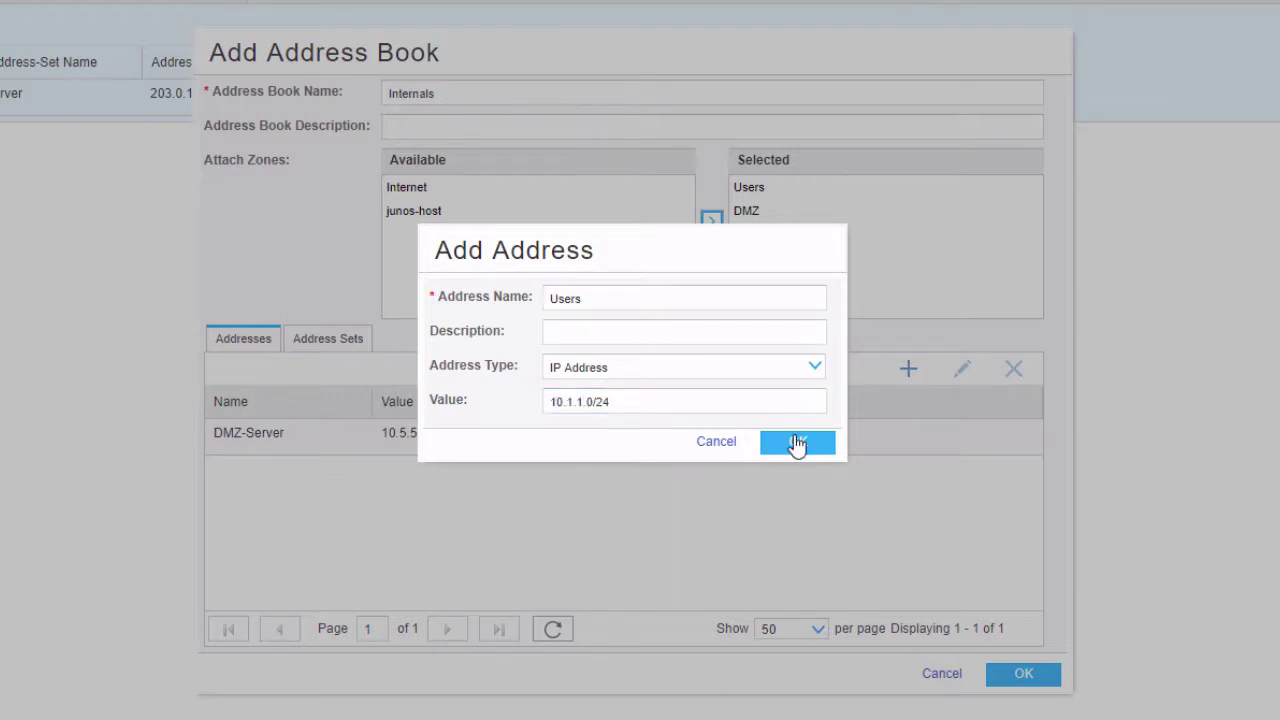
{"action": "left_click", "coordinate": [1024, 673]}
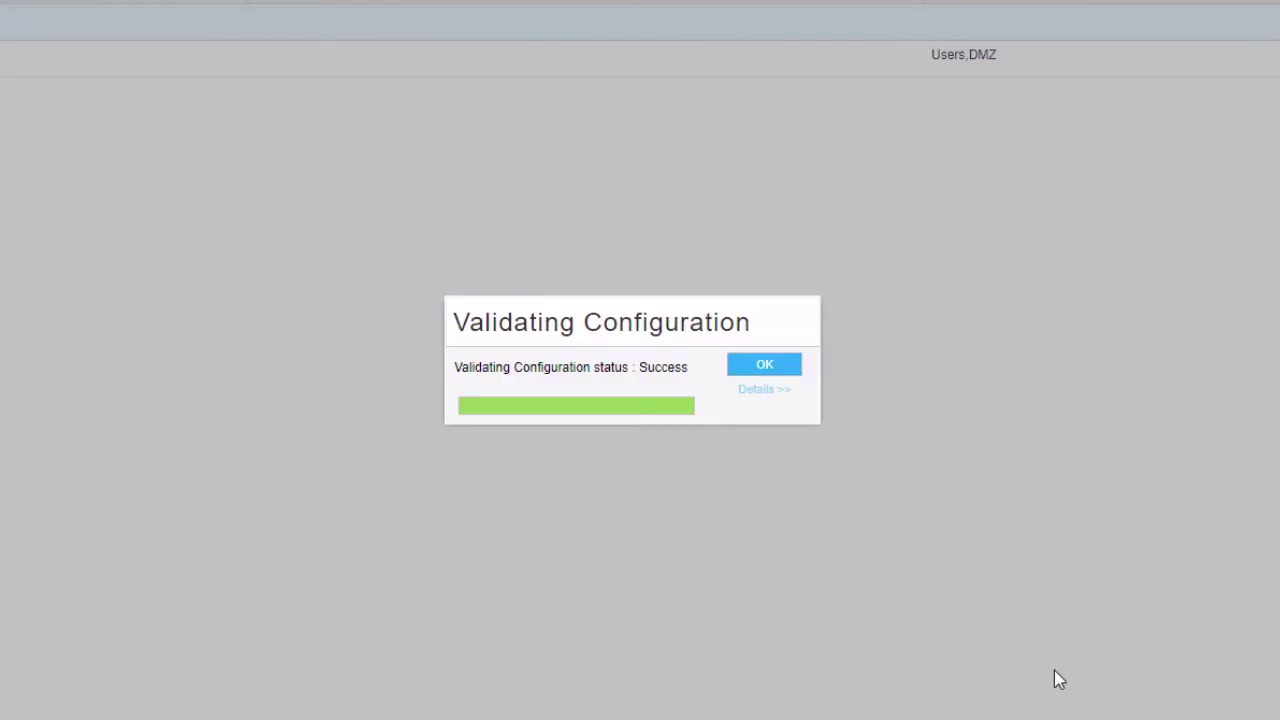
- Acknowledge validation and commit the configuration, confirming successful delivery
{"action": "left_click", "coordinate": [758, 363]}
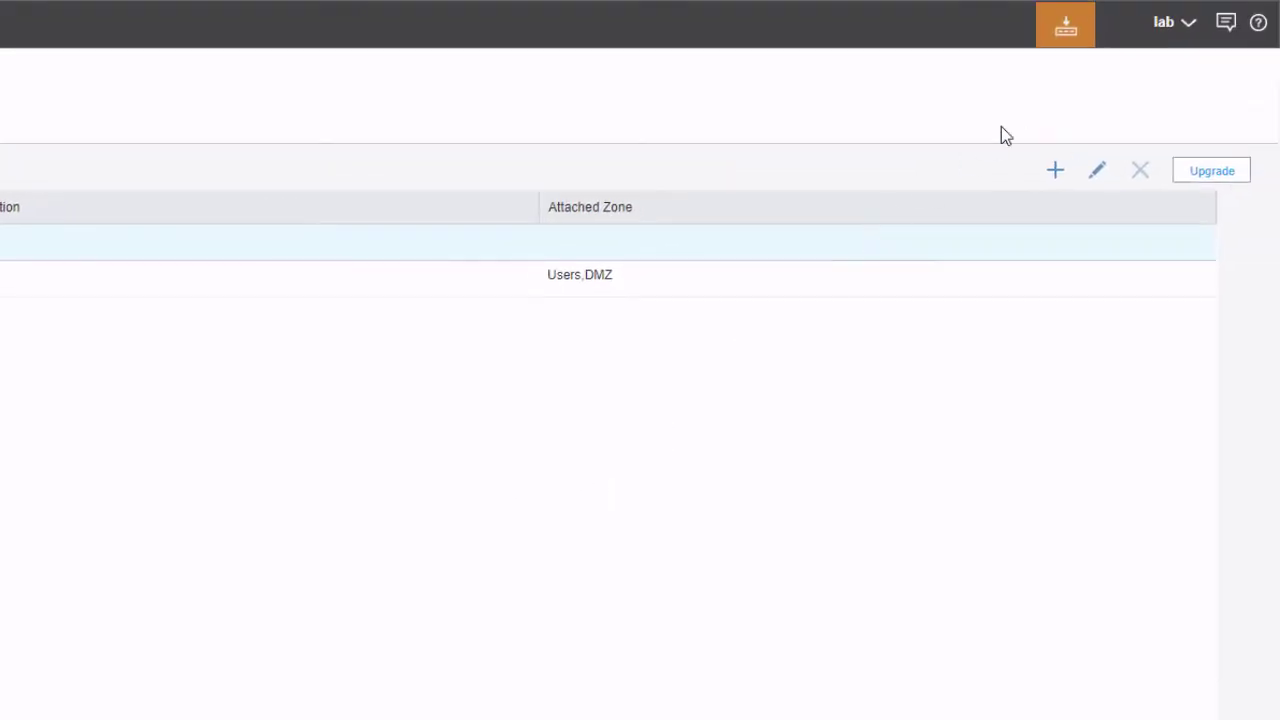
{"action": "left_click", "coordinate": [1065, 50]}
{"action": "left_click", "coordinate": [1095, 63]}
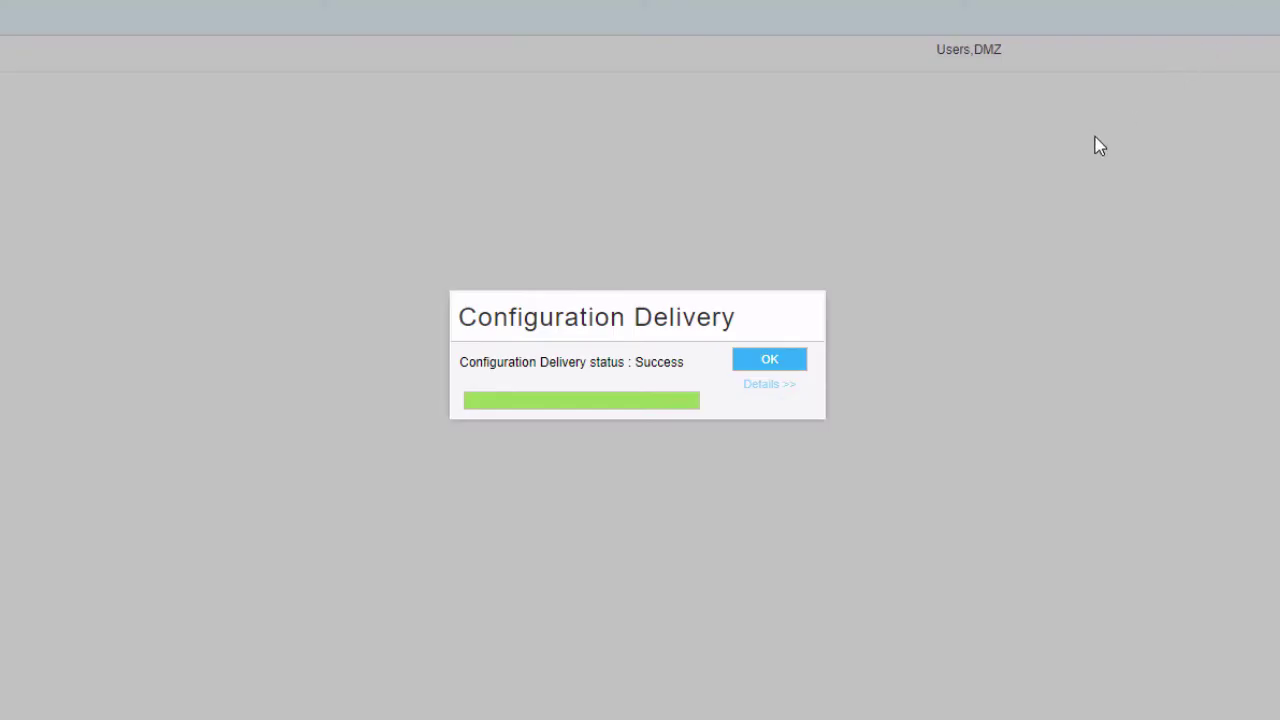
{"action": "left_click", "coordinate": [801, 361]}
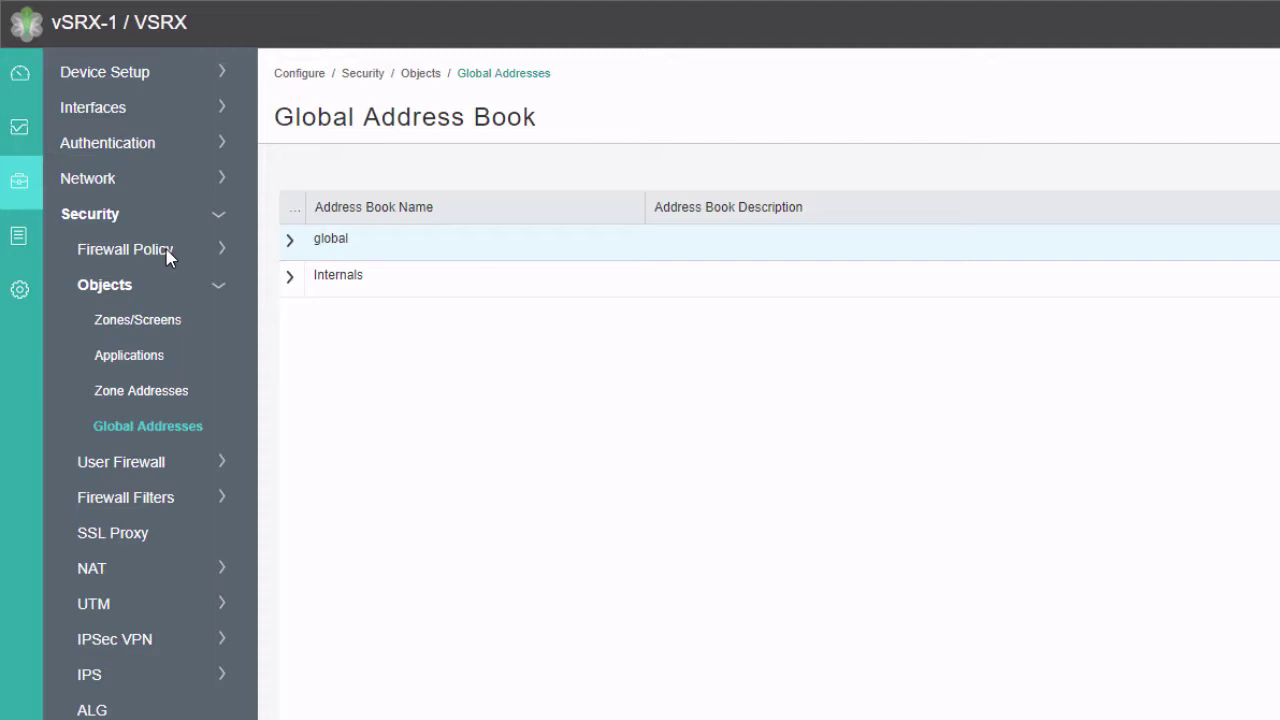
- Open the Firewall Policy Rules list and launch the Create Rule wizard
{"action": "left_click", "coordinate": [170, 258]}
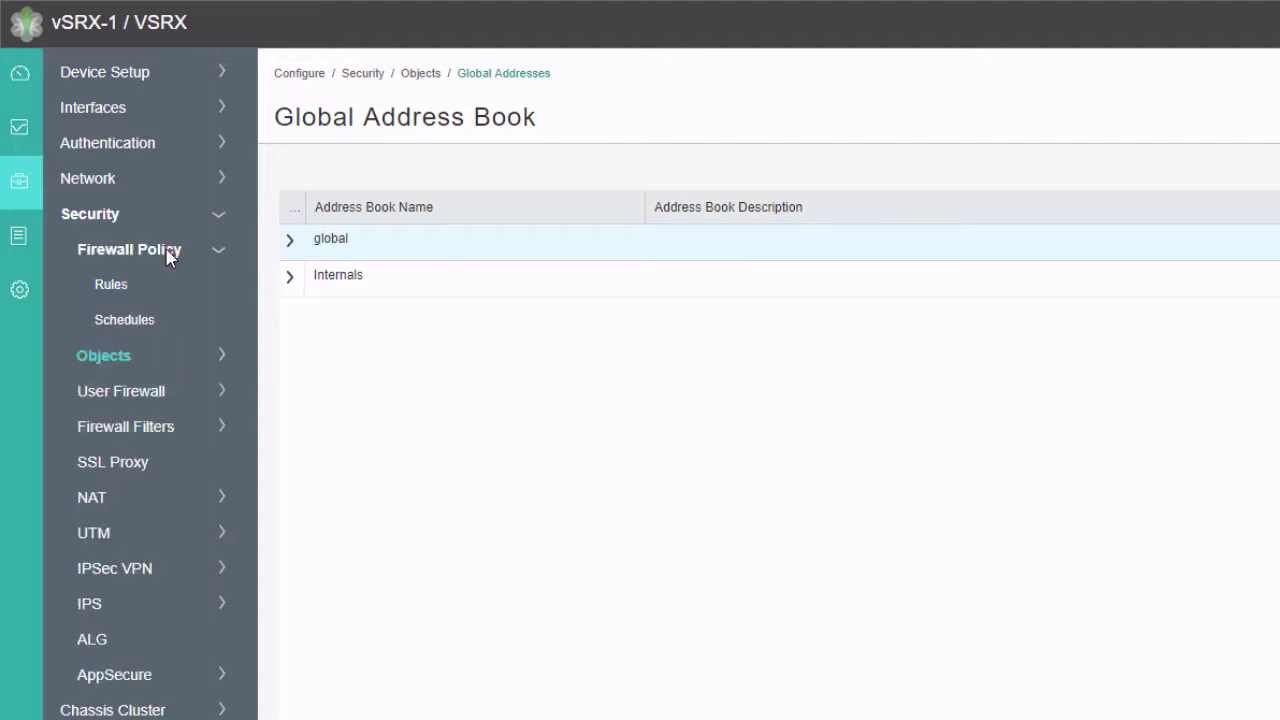
{"action": "left_click", "coordinate": [110, 288]}
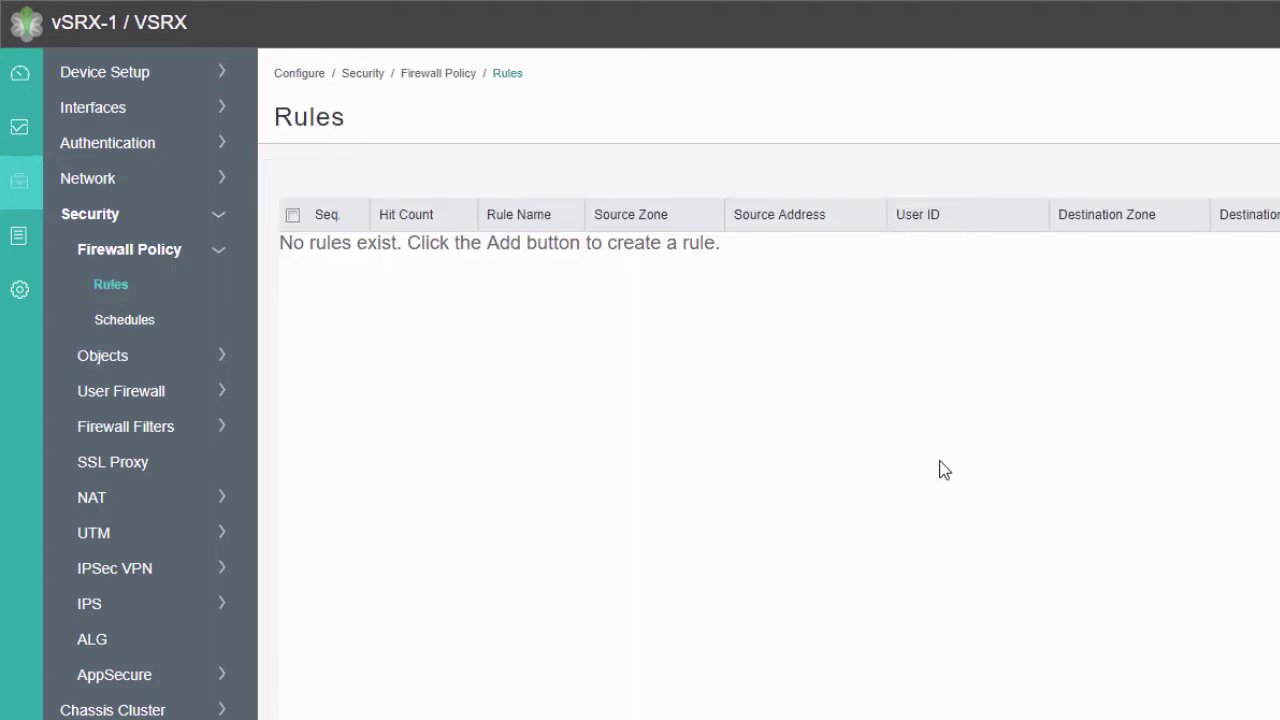
{"action": "left_click", "coordinate": [767, 170]}
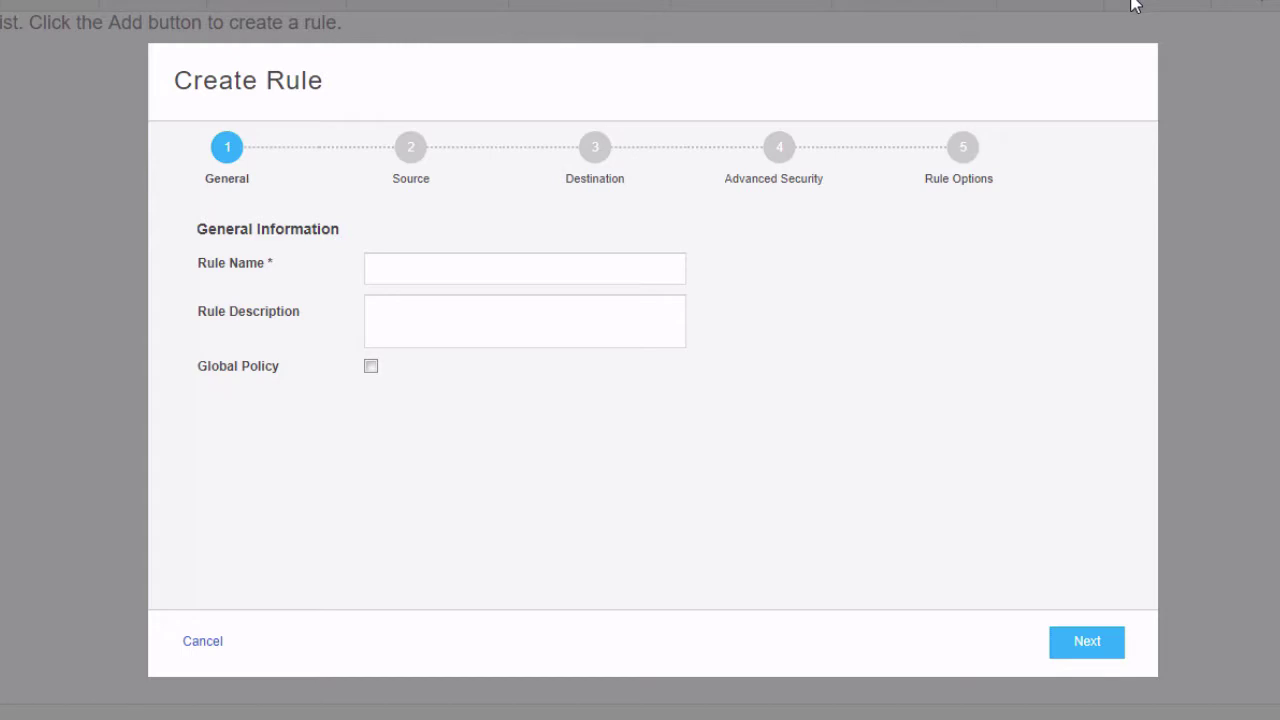
- Name the rule Users-to-Internet-Server with source zone Users and source address Users
{"action": "left_click", "coordinate": [403, 265]}
{"action": "type", "text": "Users-to-Internet-Server"}
{"action": "left_click", "coordinate": [412, 170]}
{"action": "left_click", "coordinate": [461, 293]}
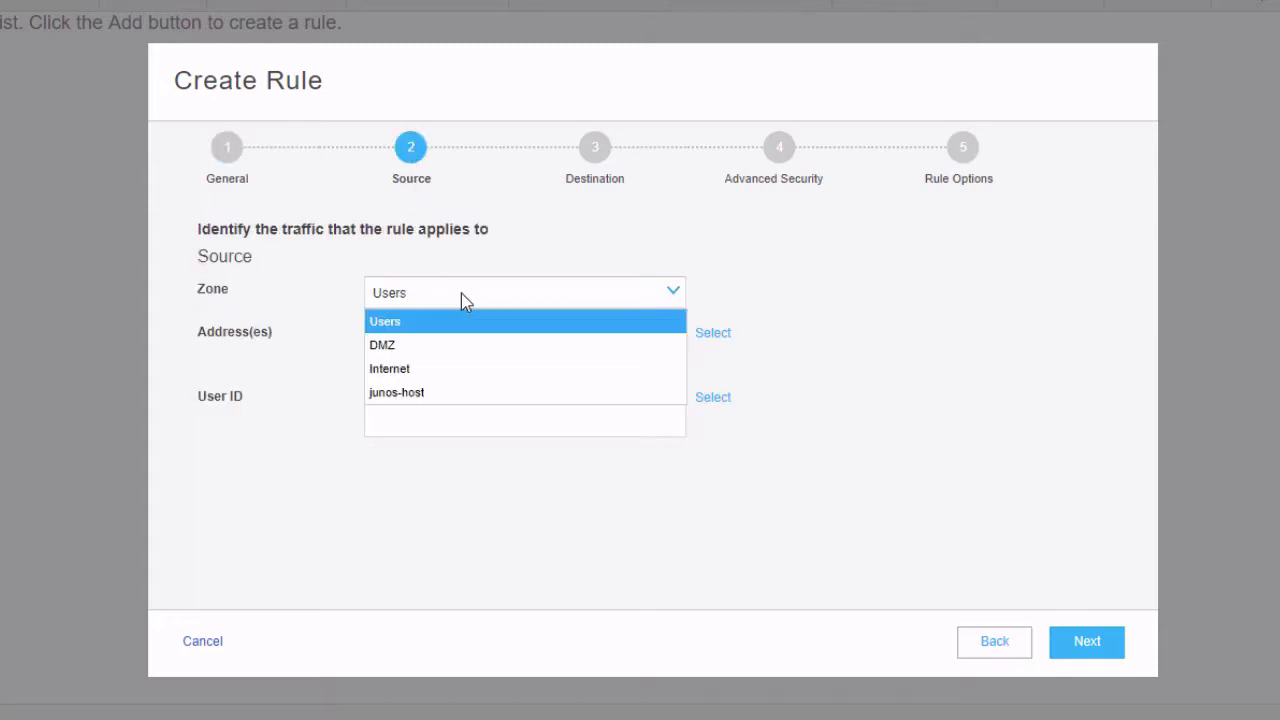
{"action": "left_click", "coordinate": [461, 293]}
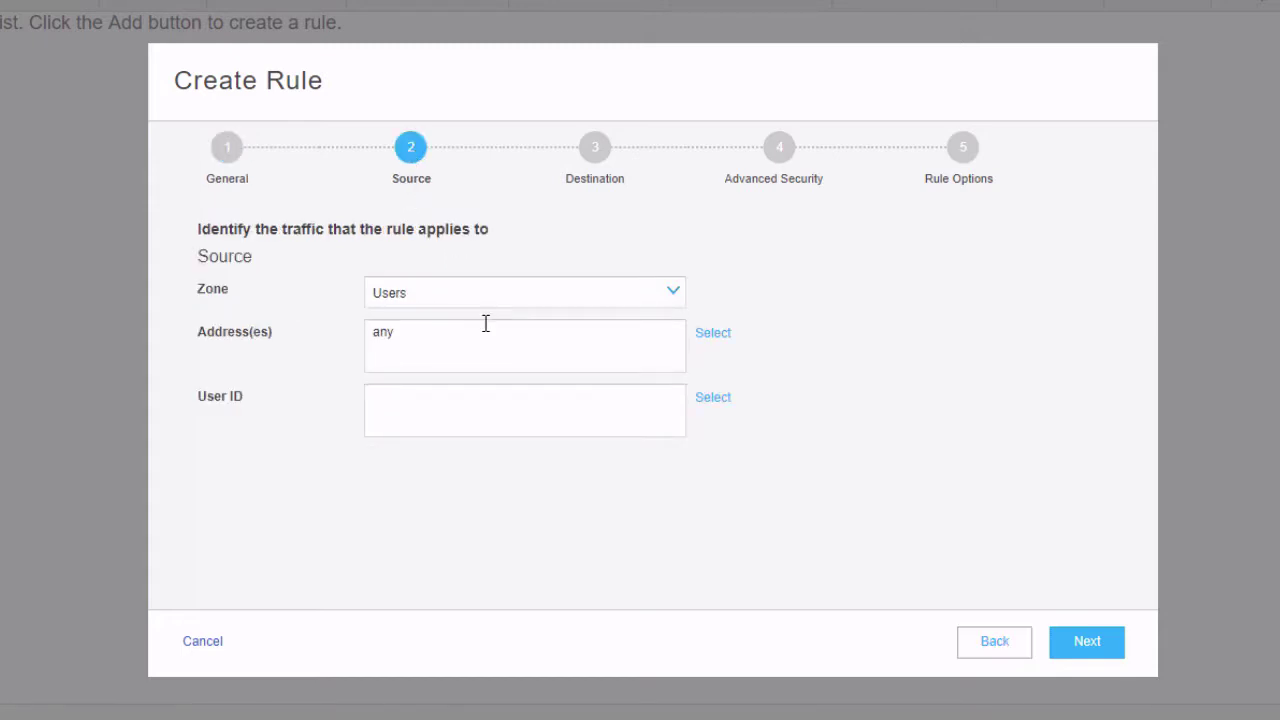
{"action": "left_click", "coordinate": [723, 333]}
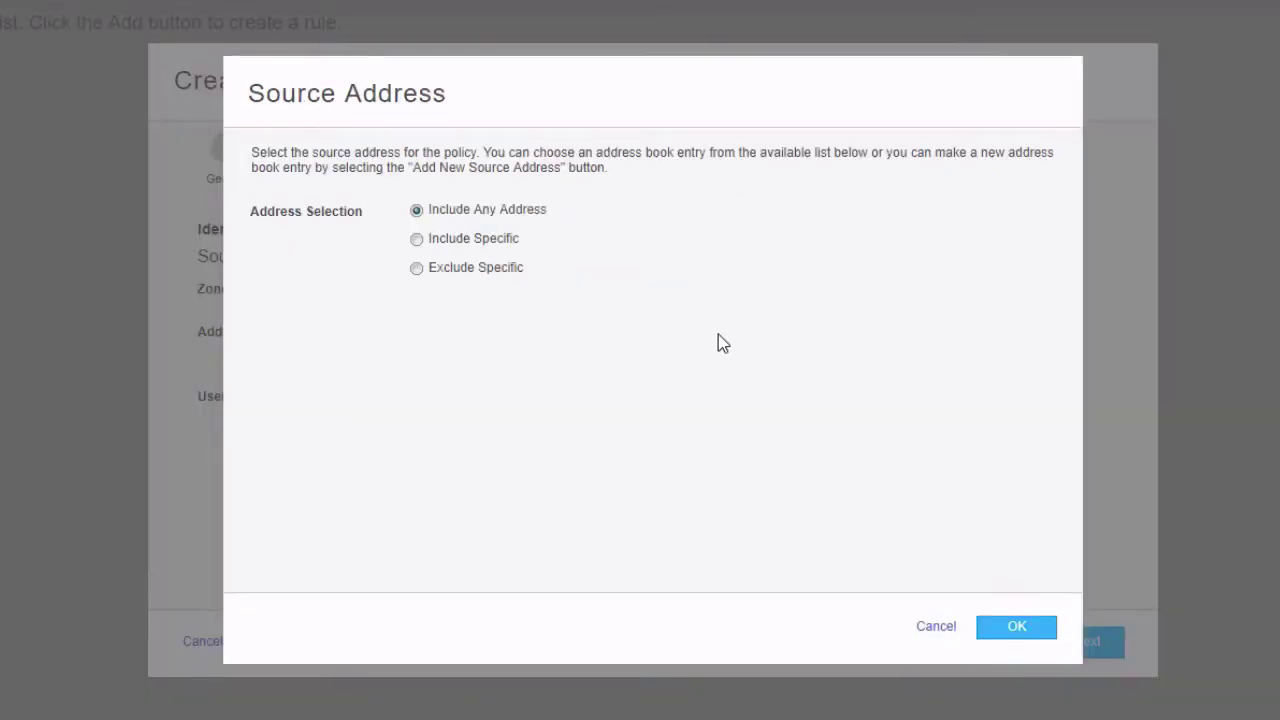
{"action": "left_click", "coordinate": [495, 241]}
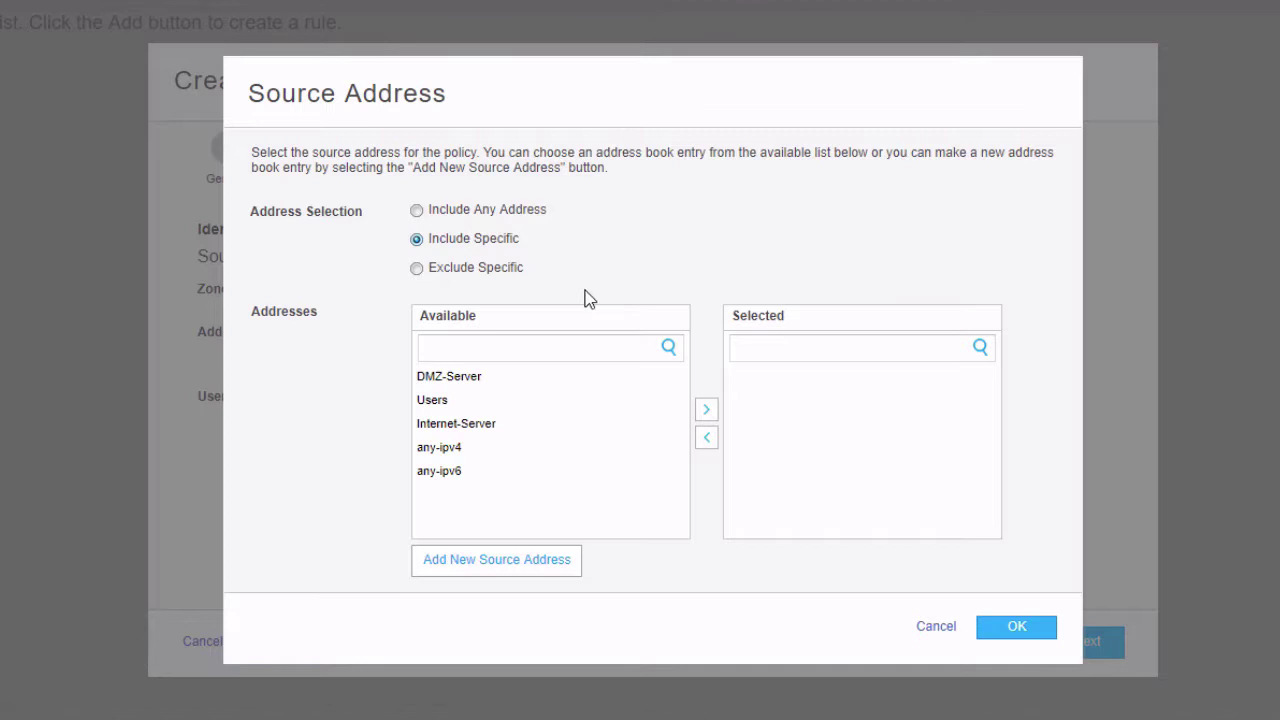
{"action": "left_click", "coordinate": [706, 410]}
{"action": "left_click", "coordinate": [1010, 628]}
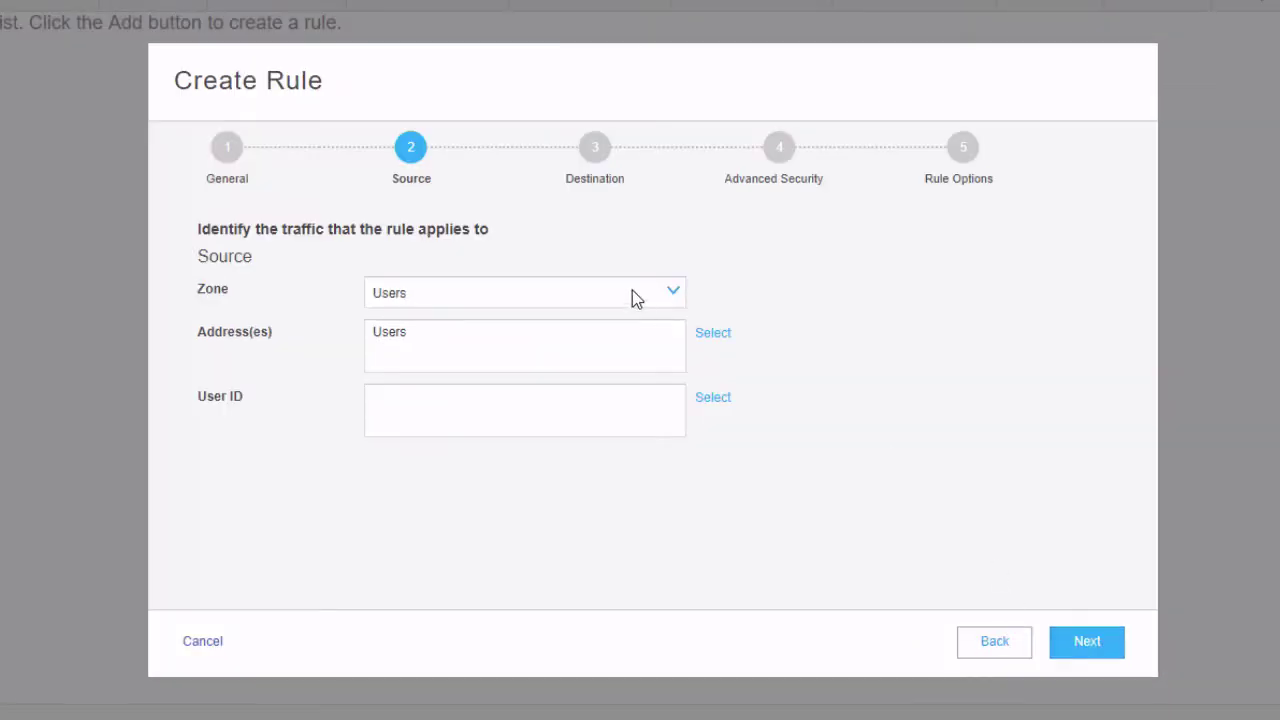
- Set destination zone Internet with address Internet-Server and finish the rule
{"action": "left_click", "coordinate": [612, 152]}
{"action": "left_click", "coordinate": [591, 294]}
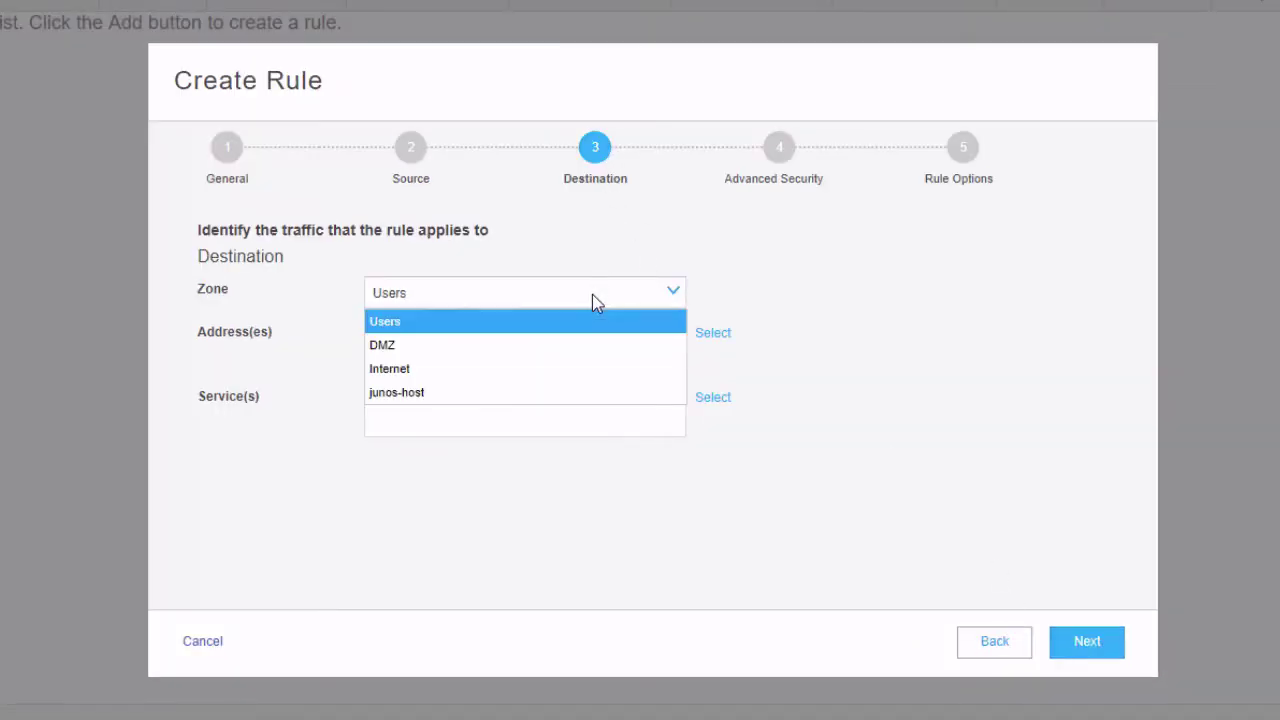
{"action": "left_click", "coordinate": [543, 368]}
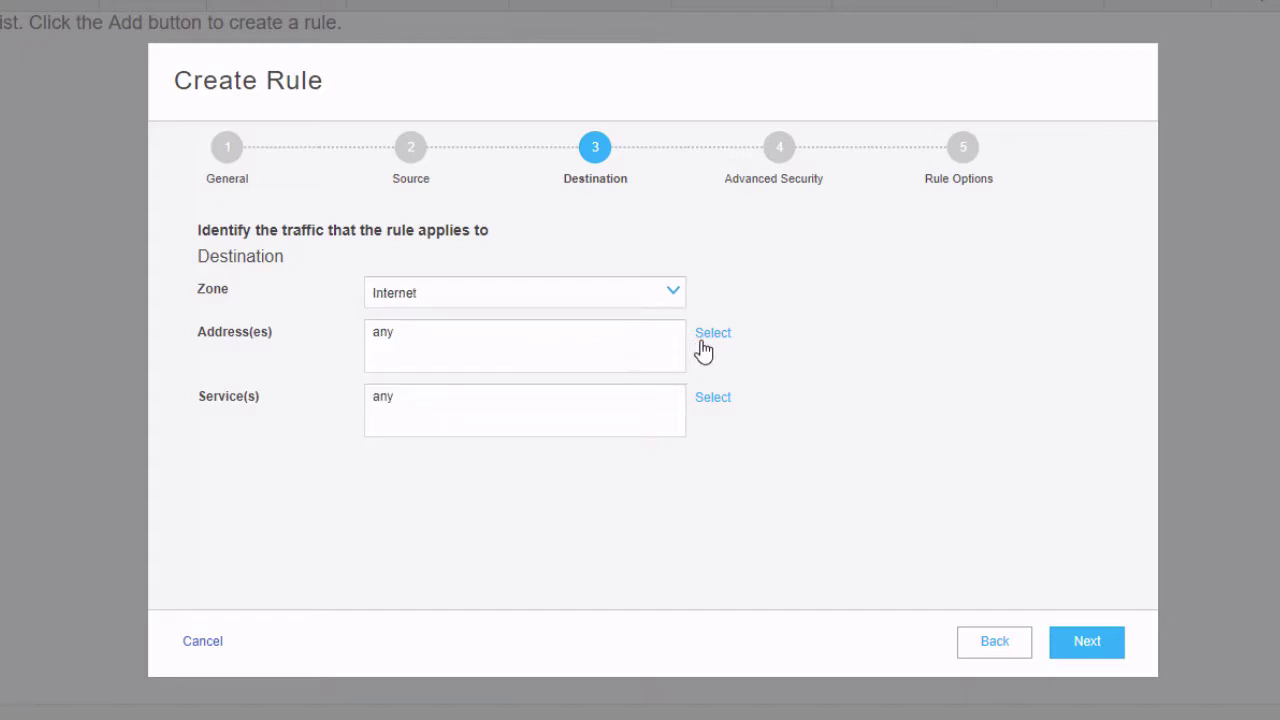
{"action": "left_click", "coordinate": [713, 333]}
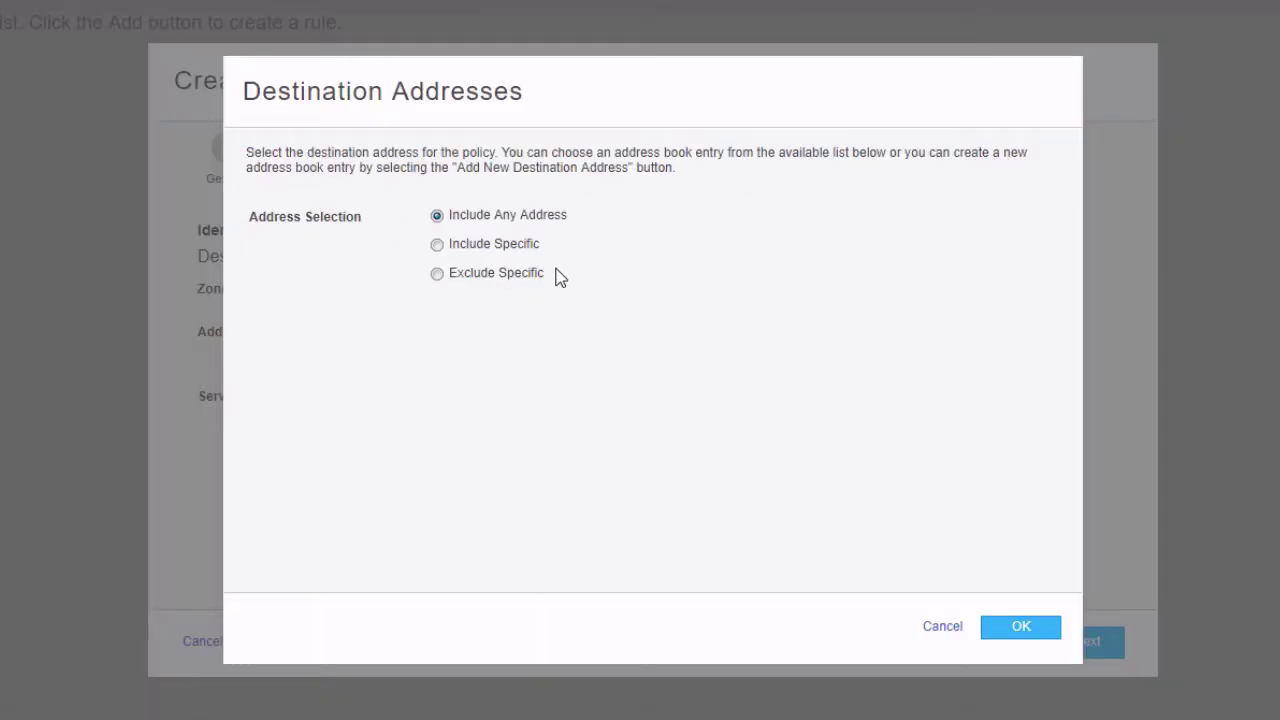
{"action": "left_click", "coordinate": [497, 247]}
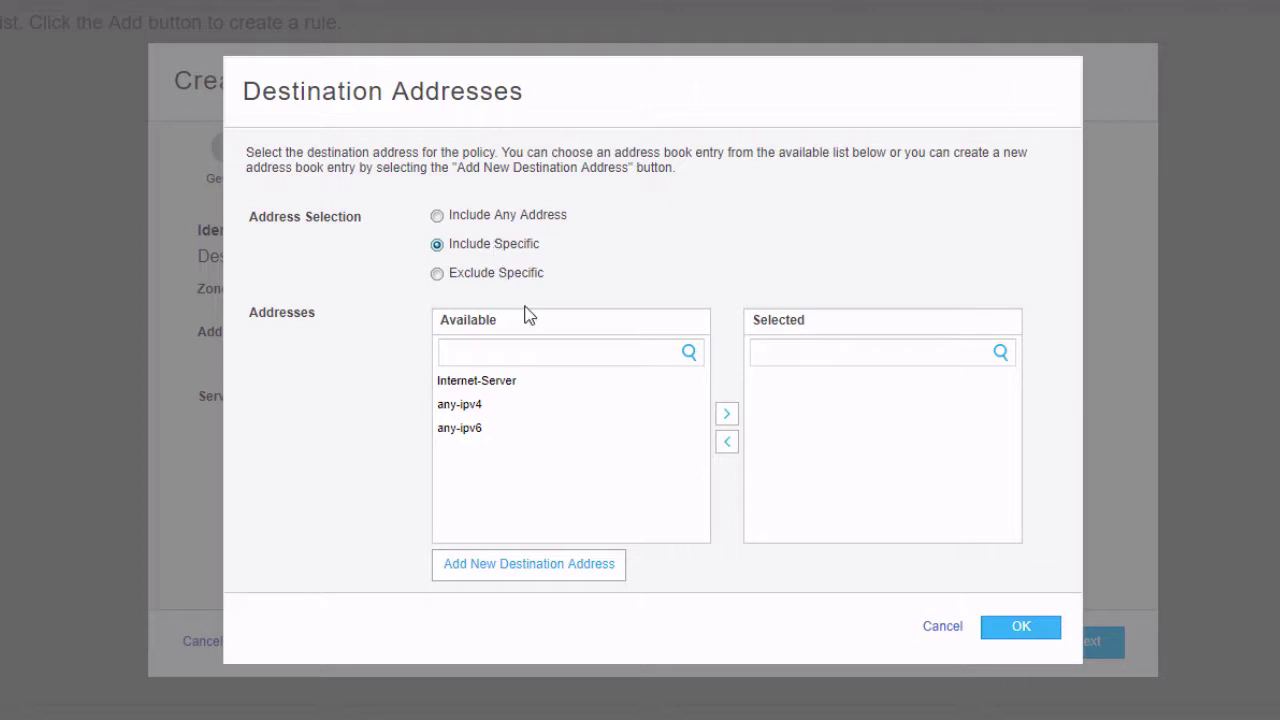
{"action": "left_click", "coordinate": [492, 384]}
{"action": "left_click", "coordinate": [728, 420]}
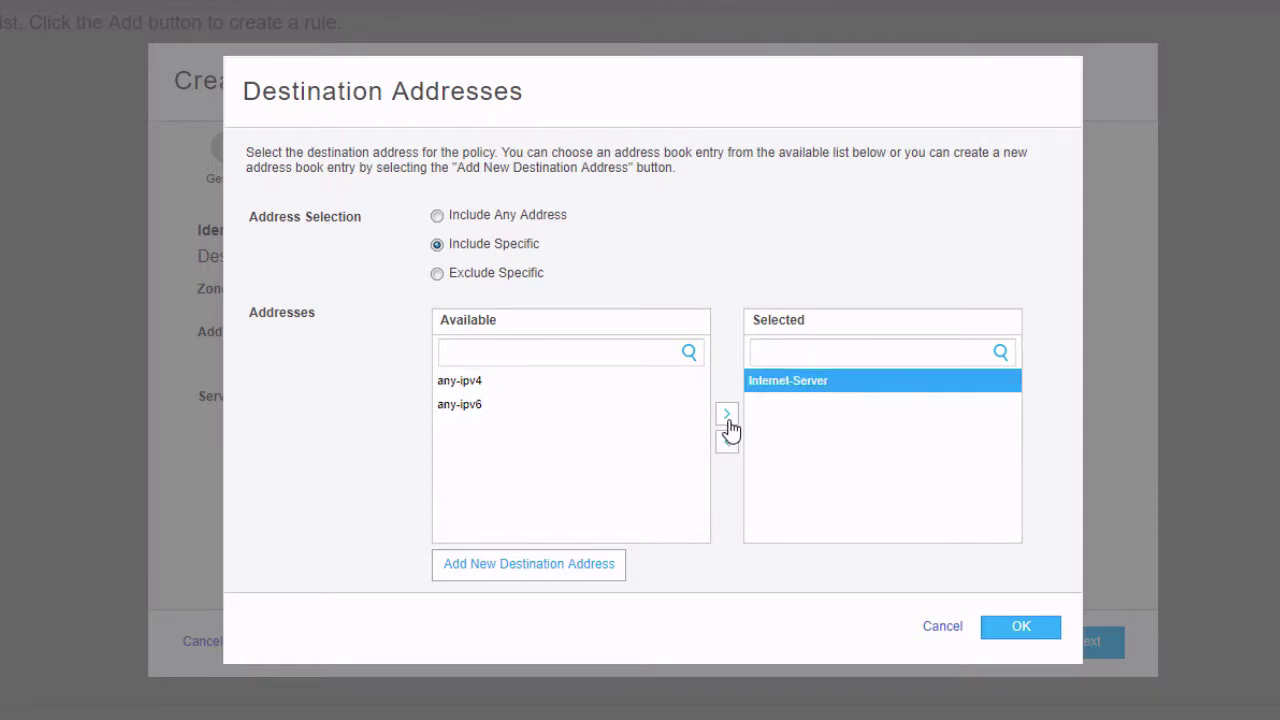
{"action": "left_click", "coordinate": [1035, 622]}
{"action": "left_click", "coordinate": [1061, 650]}
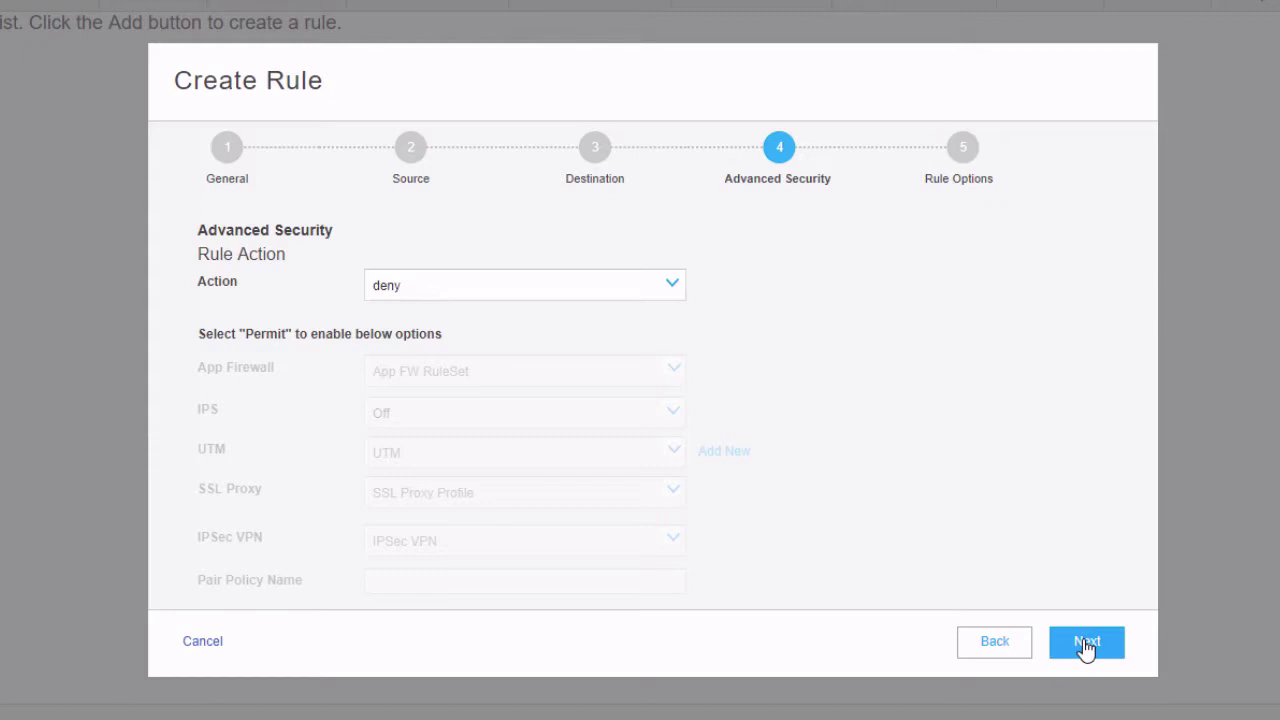
{"action": "left_click", "coordinate": [1086, 645]}
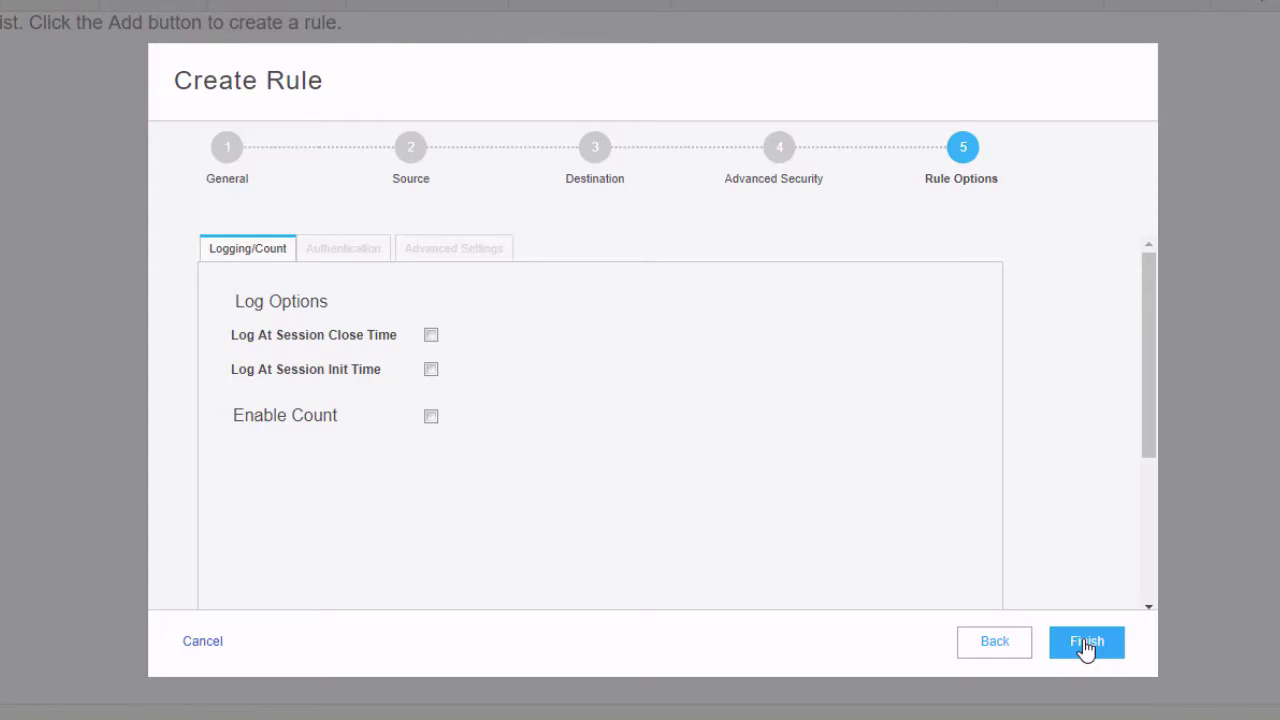
{"action": "left_click", "coordinate": [1086, 645]}
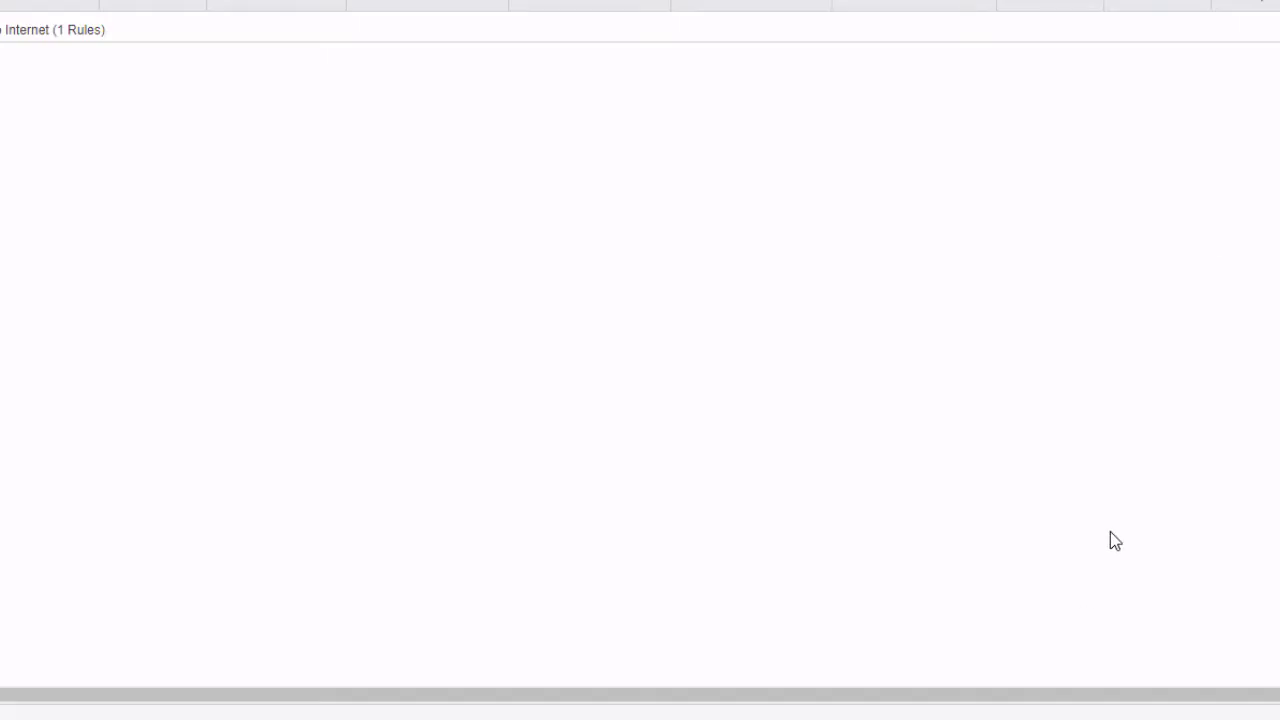
- Start a rule named User-to-DMZ with source address Users
{"action": "left_click", "coordinate": [846, 125]}
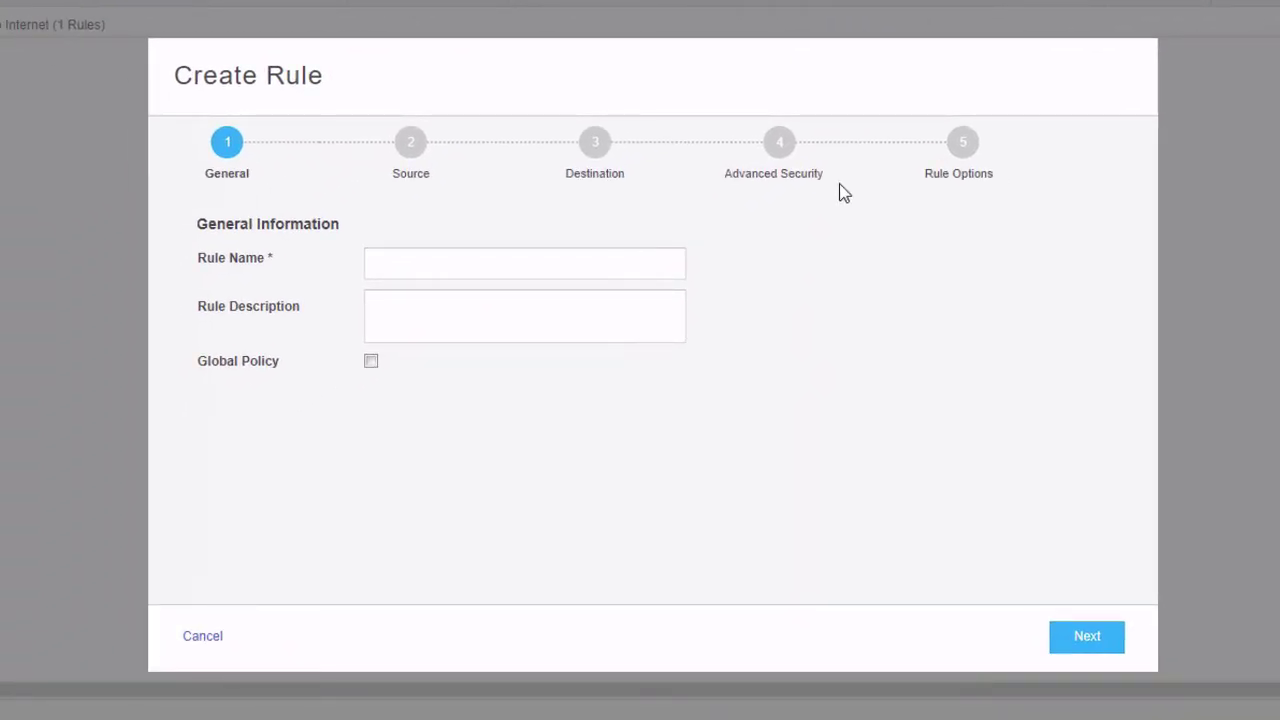
{"action": "left_click", "coordinate": [489, 268]}
{"action": "type", "text": "User-to-DMZ"}
{"action": "left_click", "coordinate": [420, 157]}
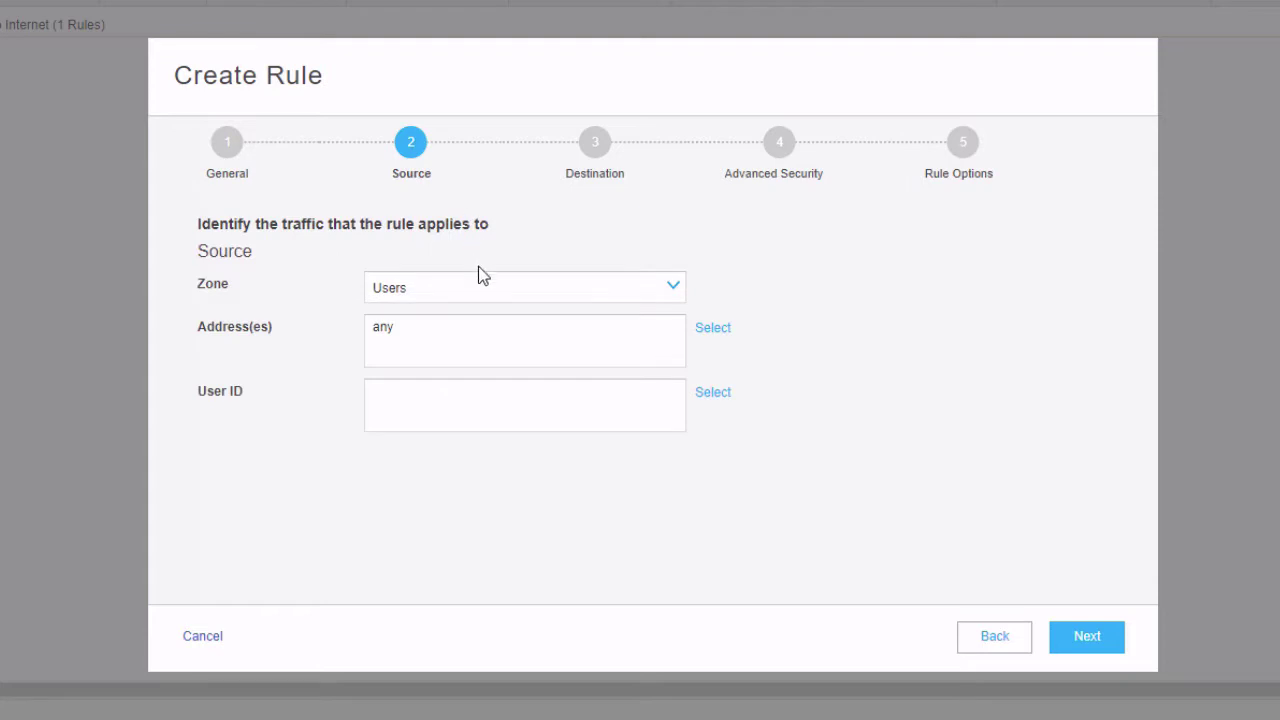
{"action": "left_click", "coordinate": [713, 330]}
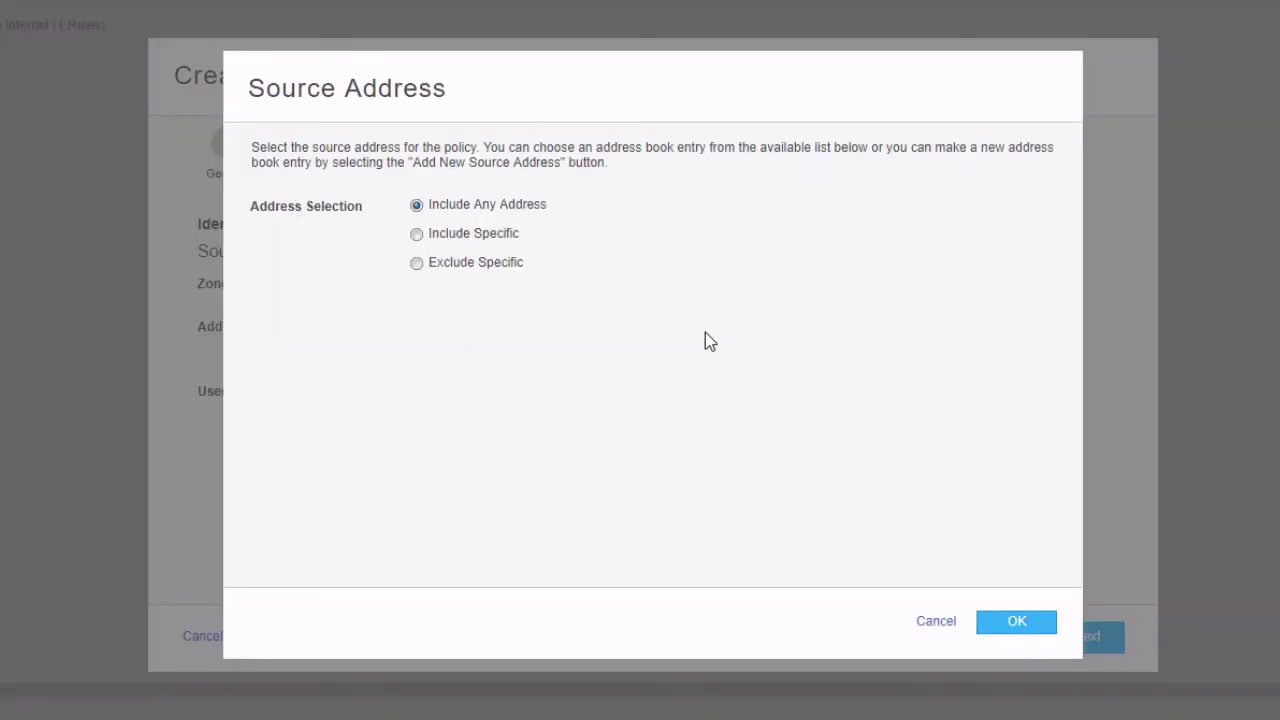
{"action": "left_click", "coordinate": [498, 240]}
{"action": "left_click", "coordinate": [448, 394]}
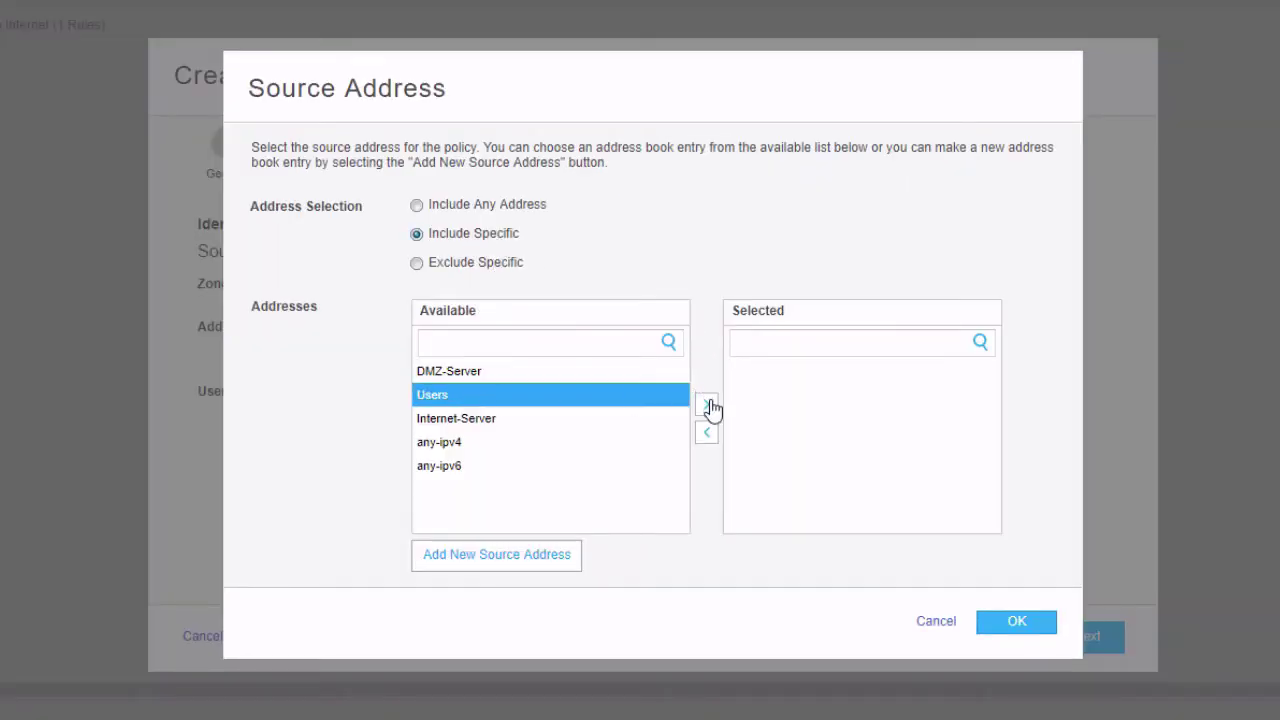
{"action": "left_click", "coordinate": [708, 405]}
{"action": "left_click", "coordinate": [1032, 628]}
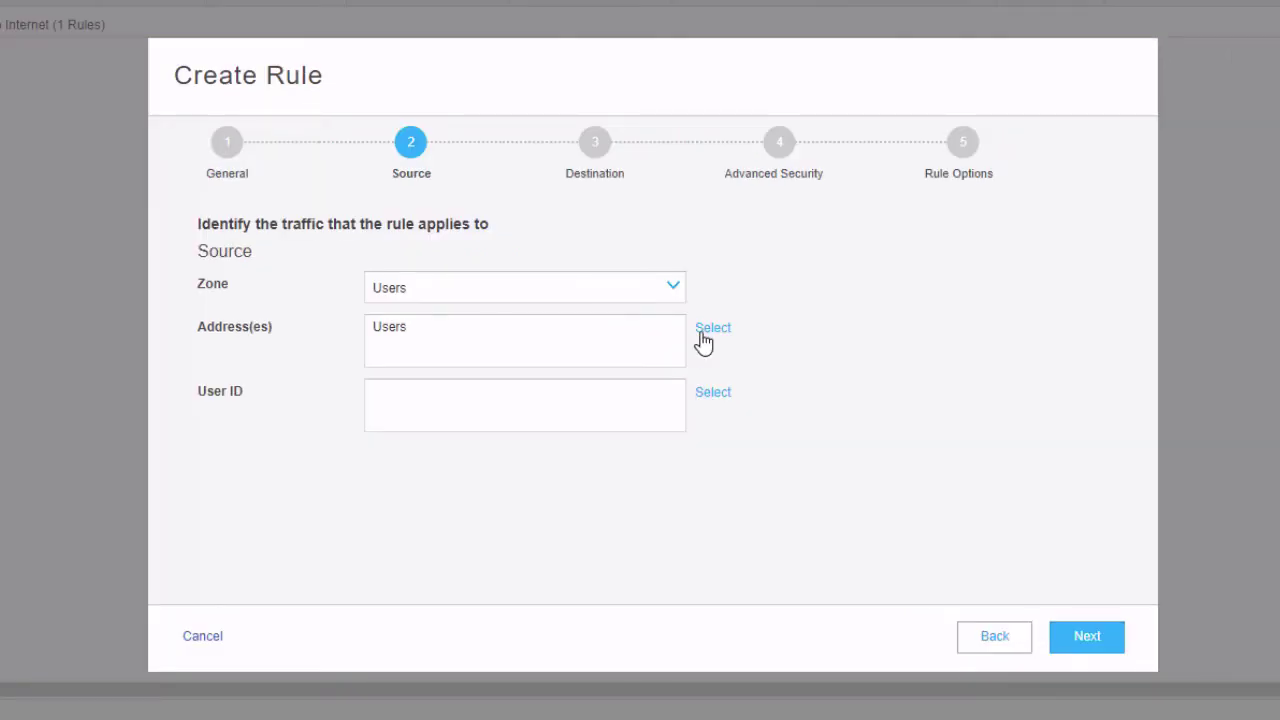
- Set destination zone DMZ with destination address DMZ-Server
{"action": "left_click", "coordinate": [1096, 643]}
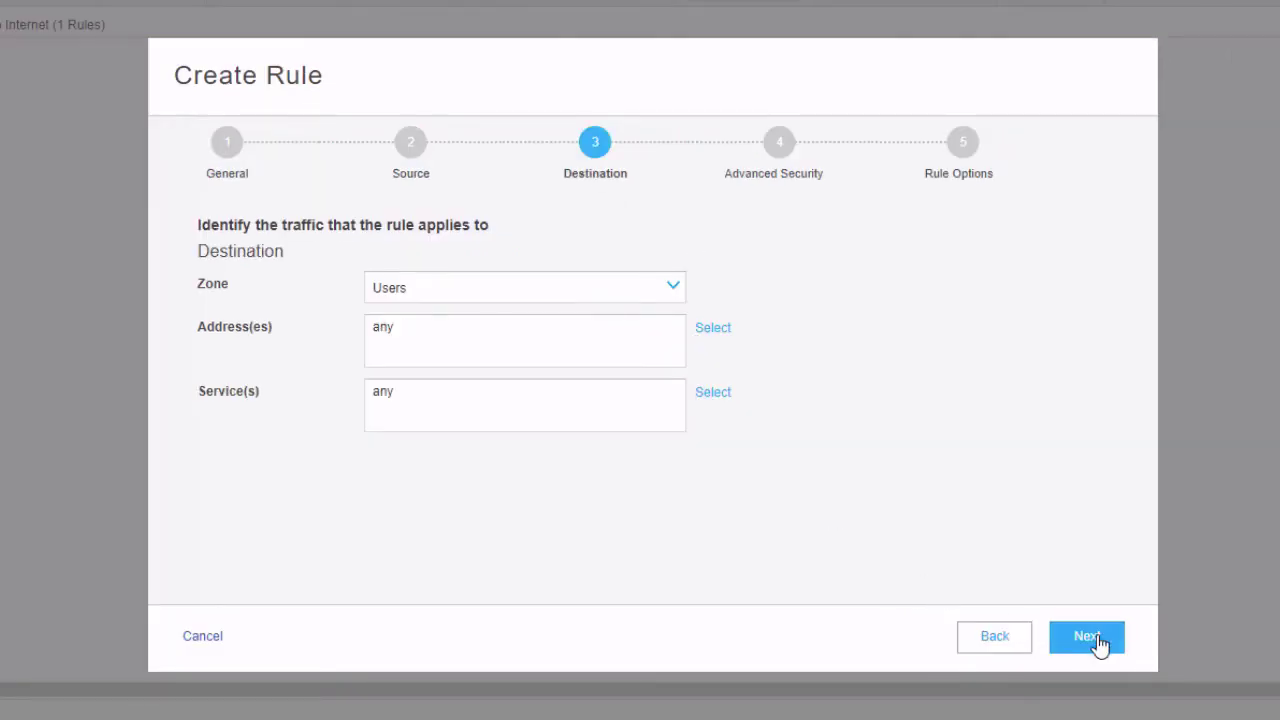
{"action": "left_click", "coordinate": [636, 287]}
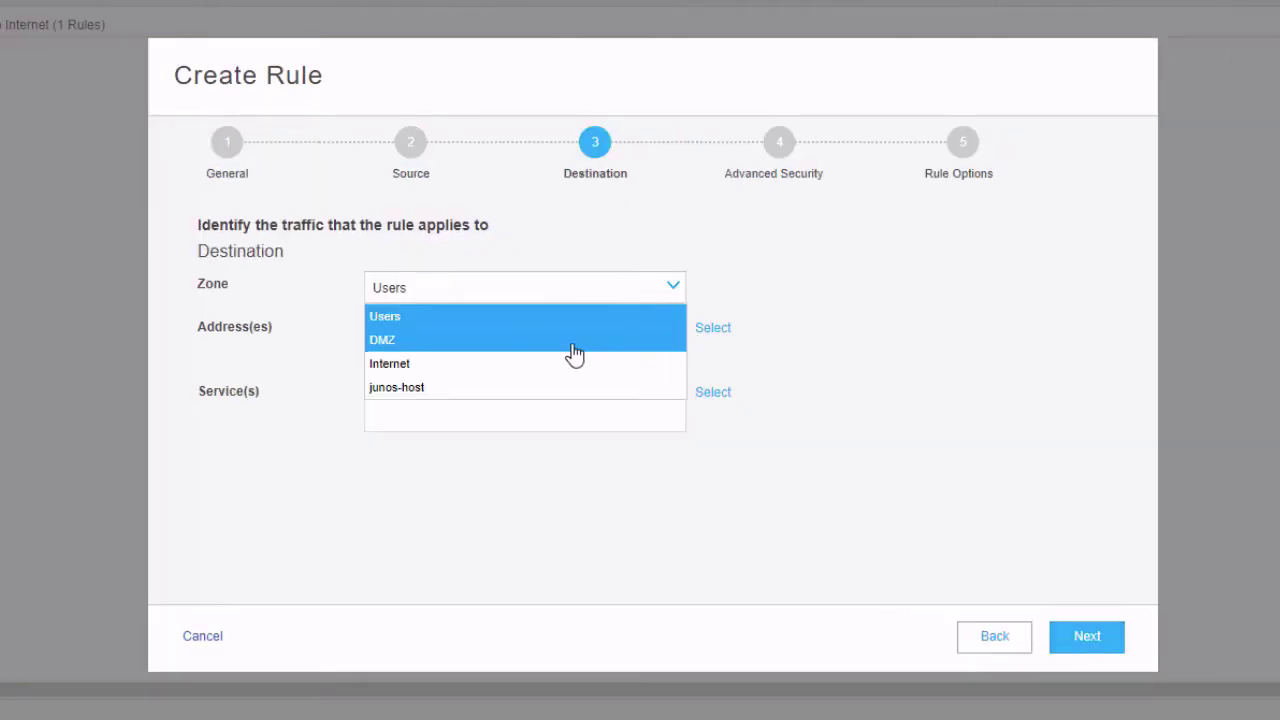
{"action": "left_click", "coordinate": [575, 352]}
{"action": "left_click", "coordinate": [712, 329]}
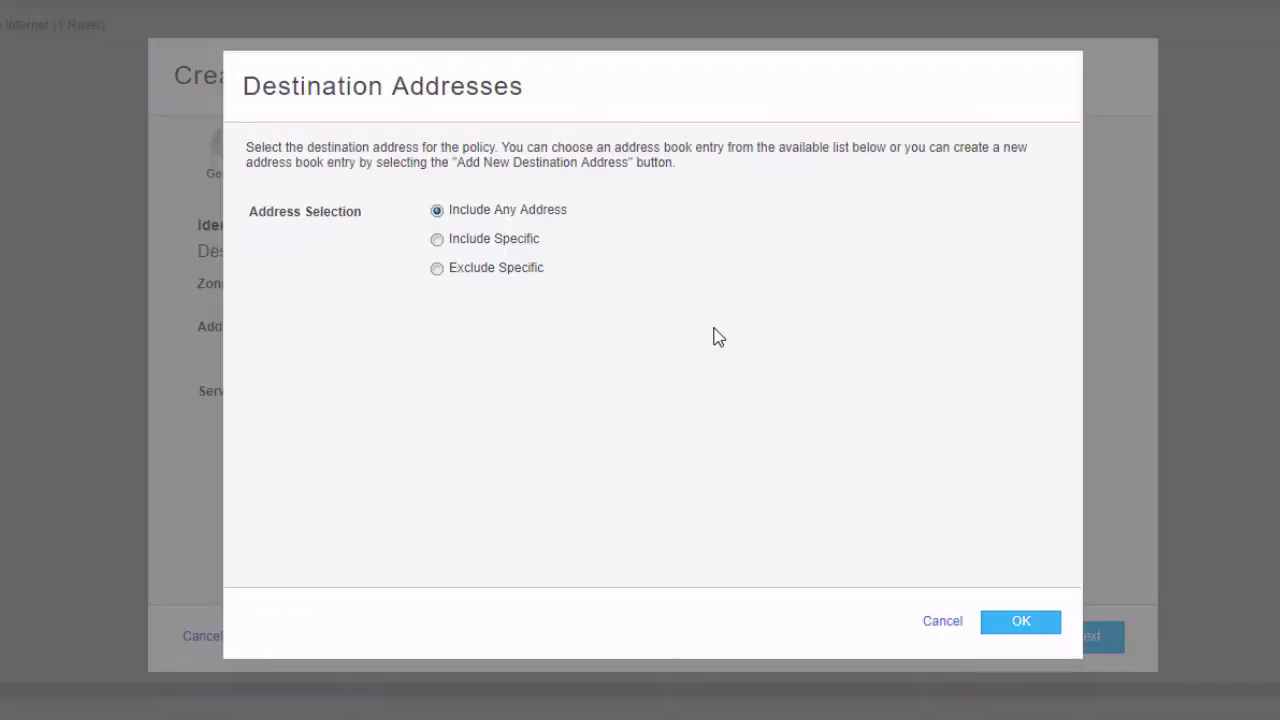
{"action": "left_click", "coordinate": [521, 242]}
{"action": "left_click", "coordinate": [487, 402]}
{"action": "left_click", "coordinate": [488, 378]}
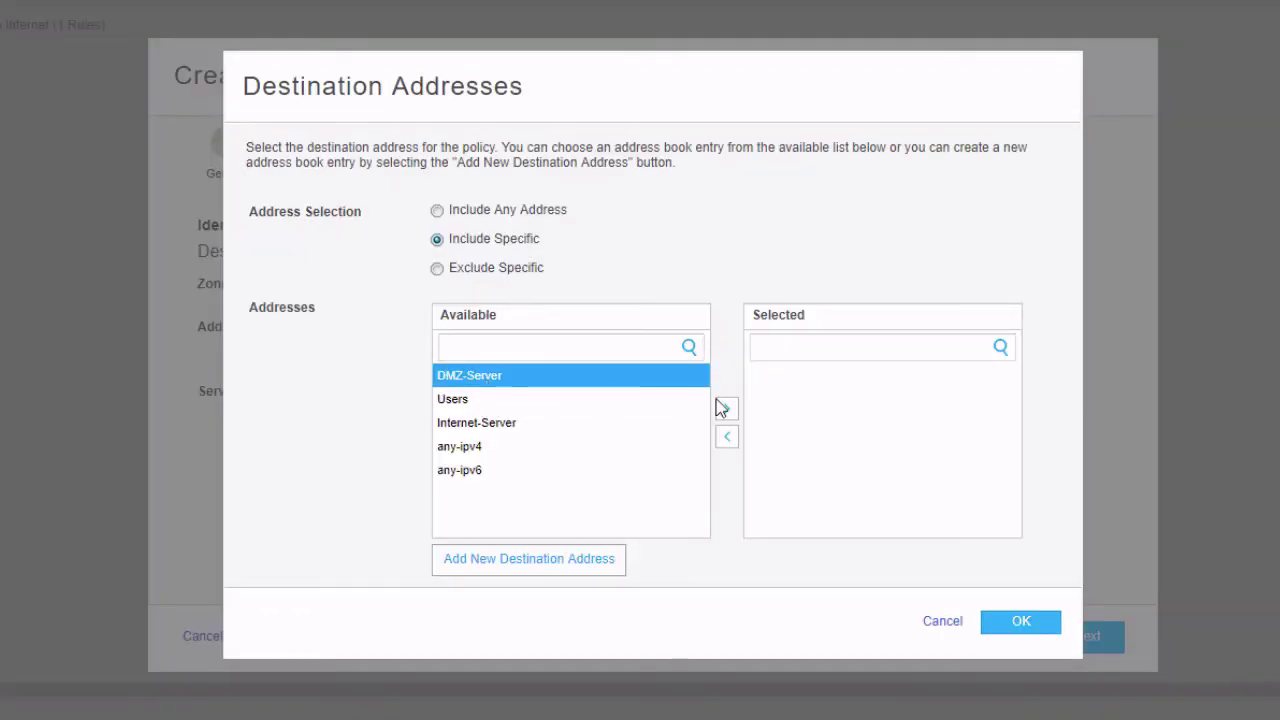
{"action": "left_click", "coordinate": [722, 408]}
{"action": "left_click", "coordinate": [1045, 622]}
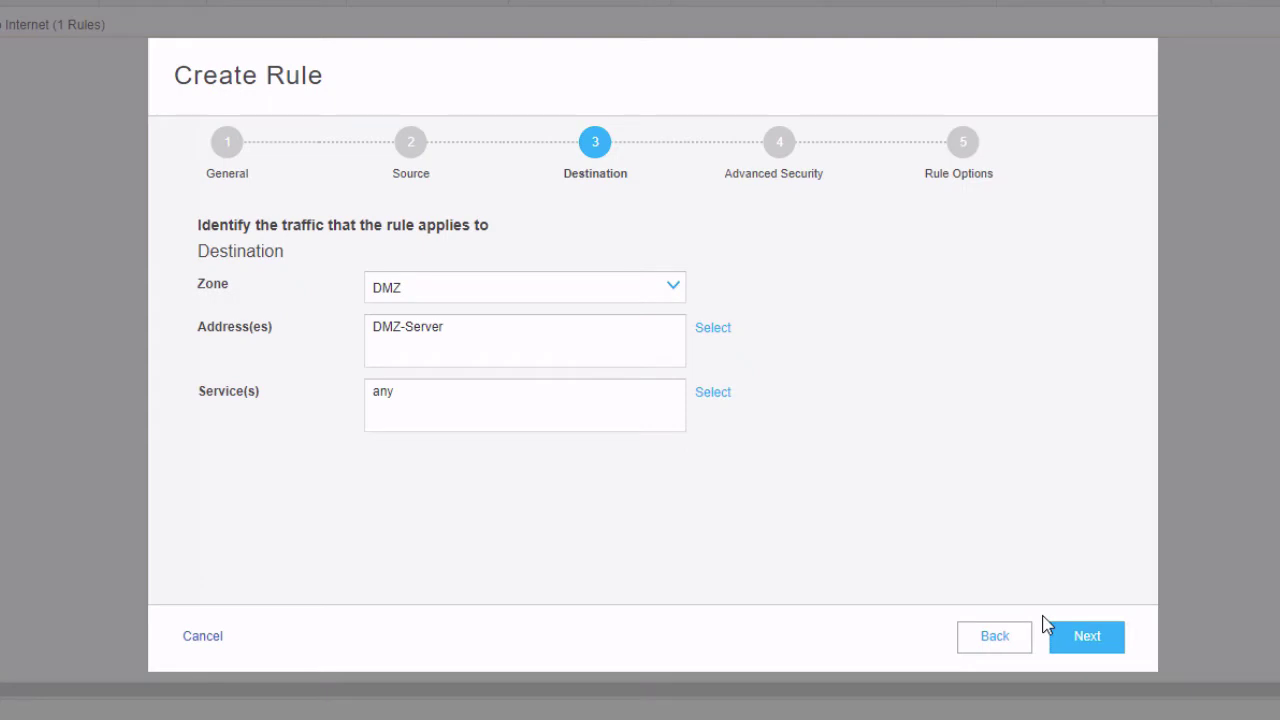
- Set the rule action to permit and finish saving the rule
{"action": "left_click", "coordinate": [1066, 637]}
{"action": "left_click", "coordinate": [480, 292]}
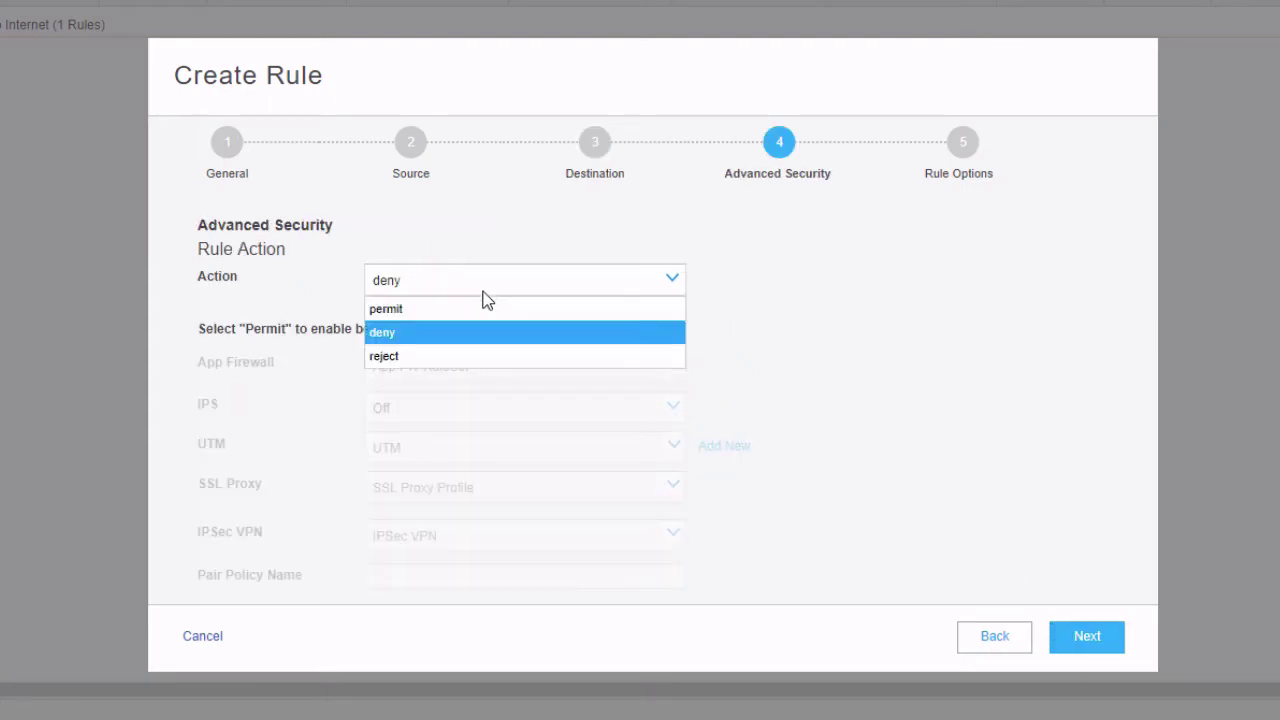
{"action": "left_click", "coordinate": [476, 310]}
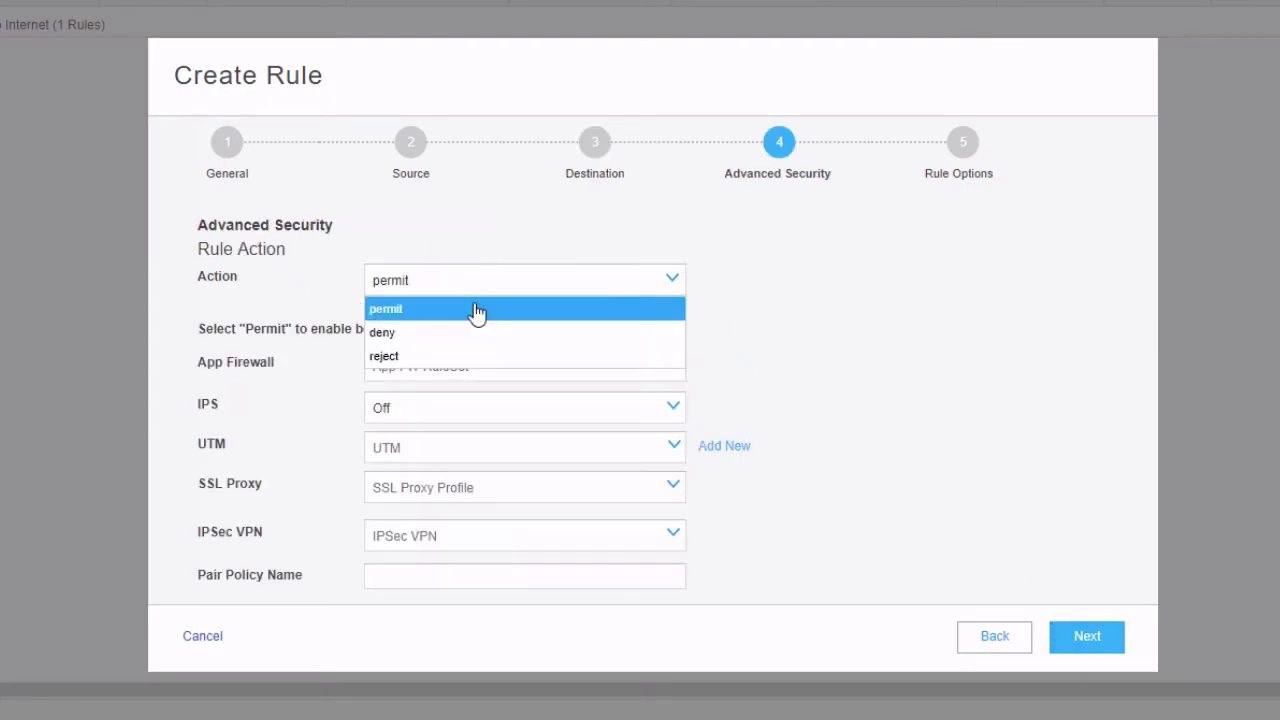
{"action": "left_click", "coordinate": [1080, 645]}
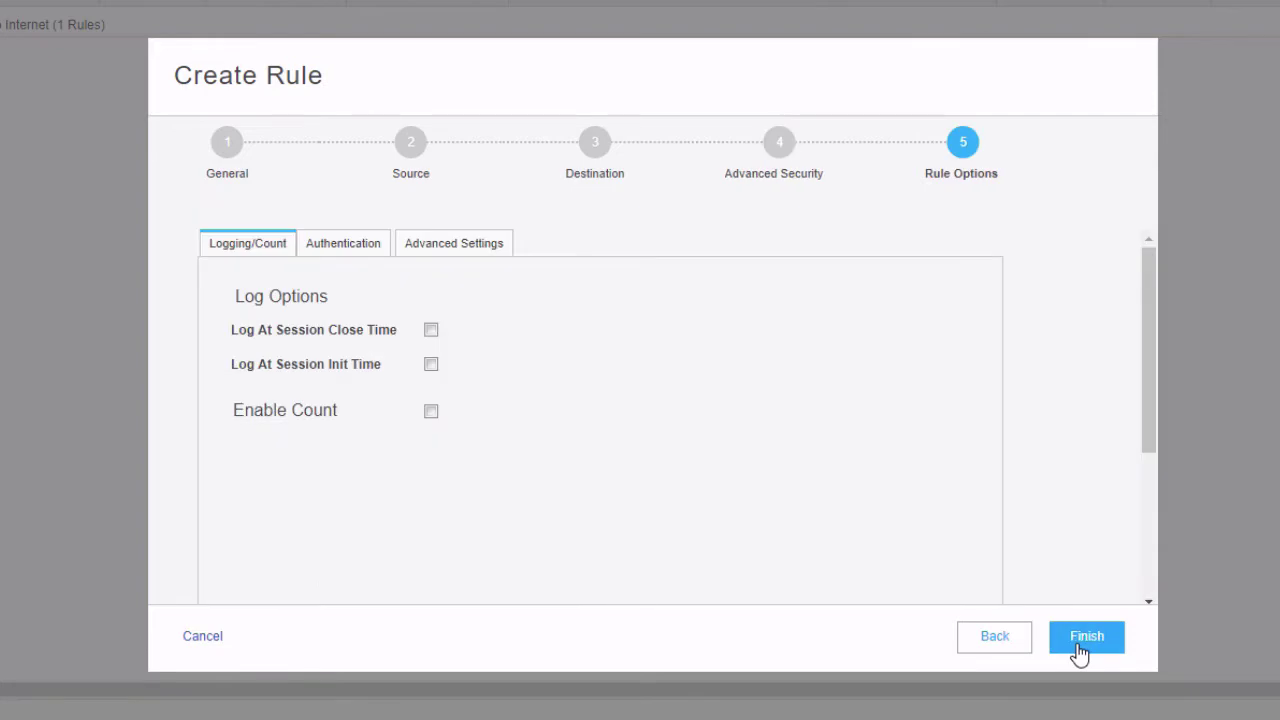
{"action": "left_click", "coordinate": [1082, 640]}
{"action": "left_click", "coordinate": [1078, 642]}
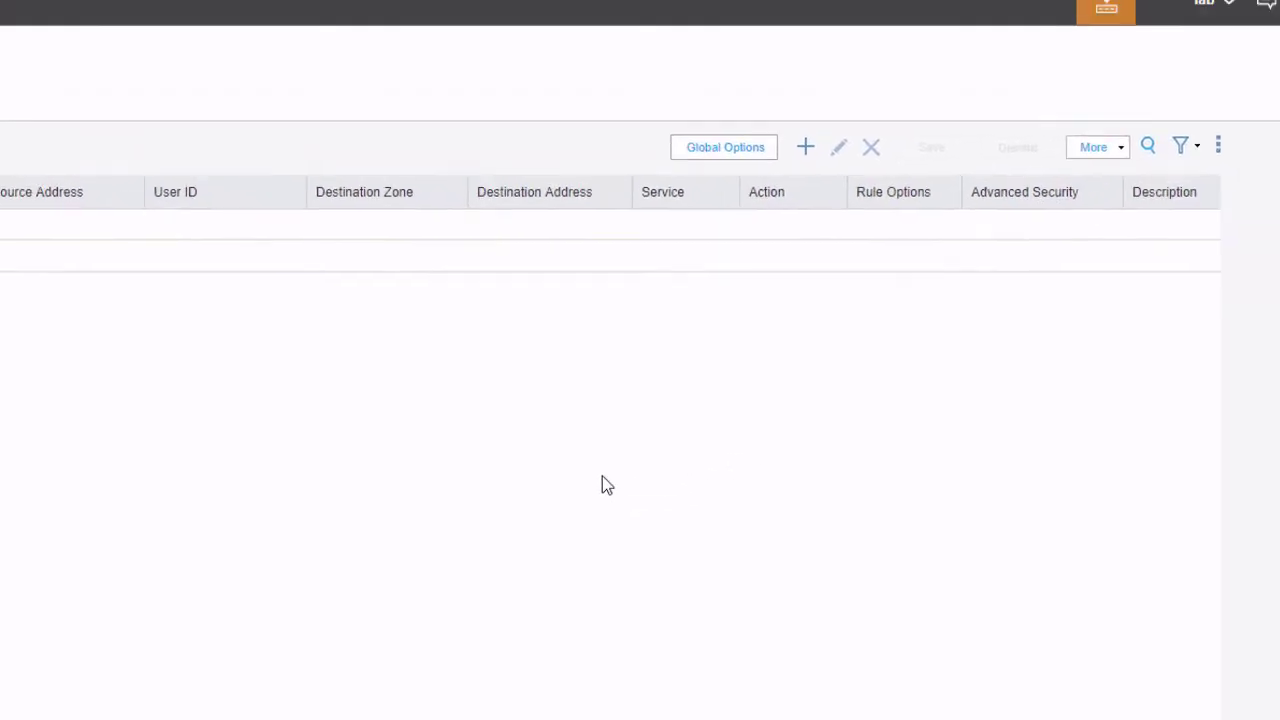
- Start rule Internet-Server-to-DMZ with source zone Internet and source address Internet-Server
{"action": "left_click", "coordinate": [766, 178]}
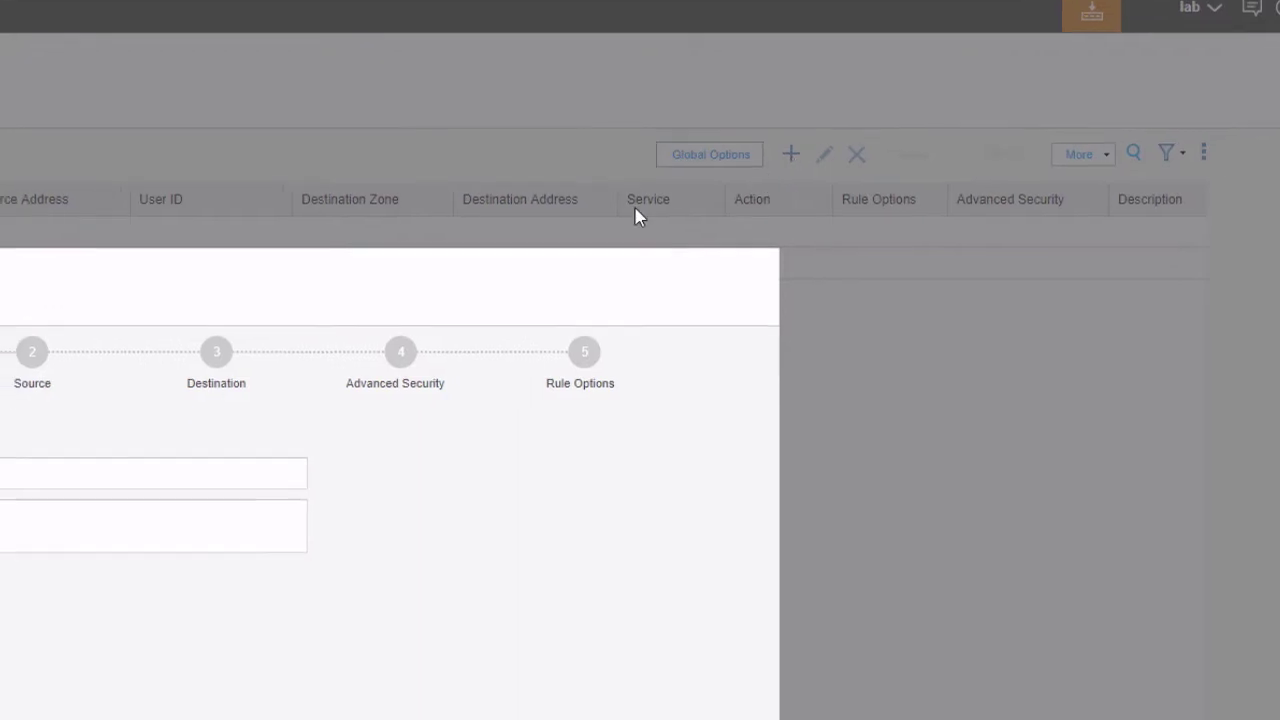
{"action": "type", "text": "Int"}
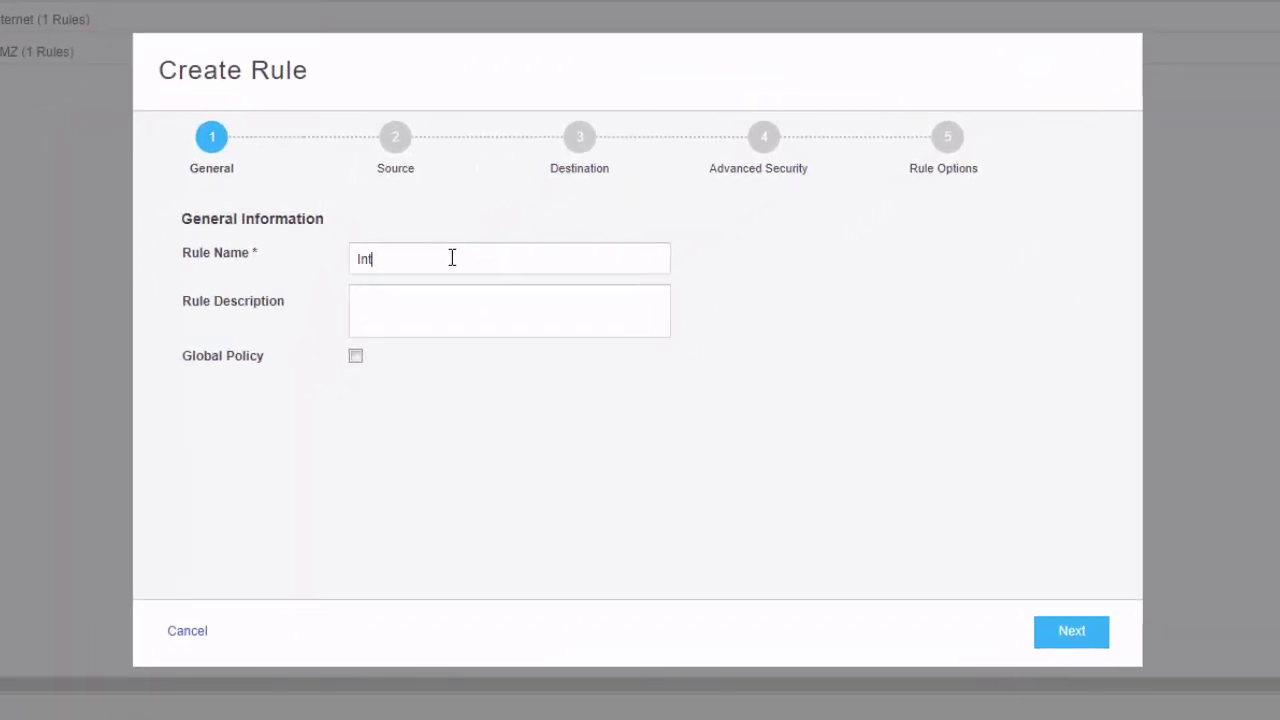
{"action": "type", "text": "ernet-Server-to-DMZ"}
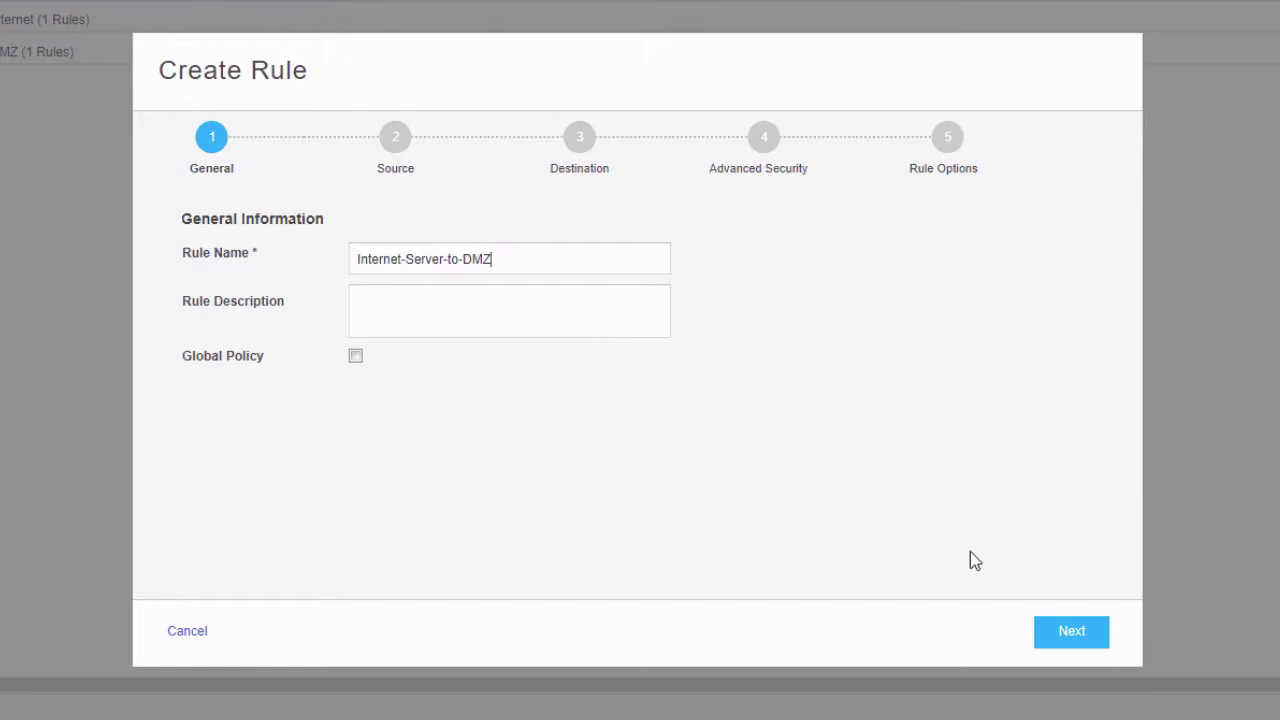
{"action": "left_click", "coordinate": [1074, 637]}
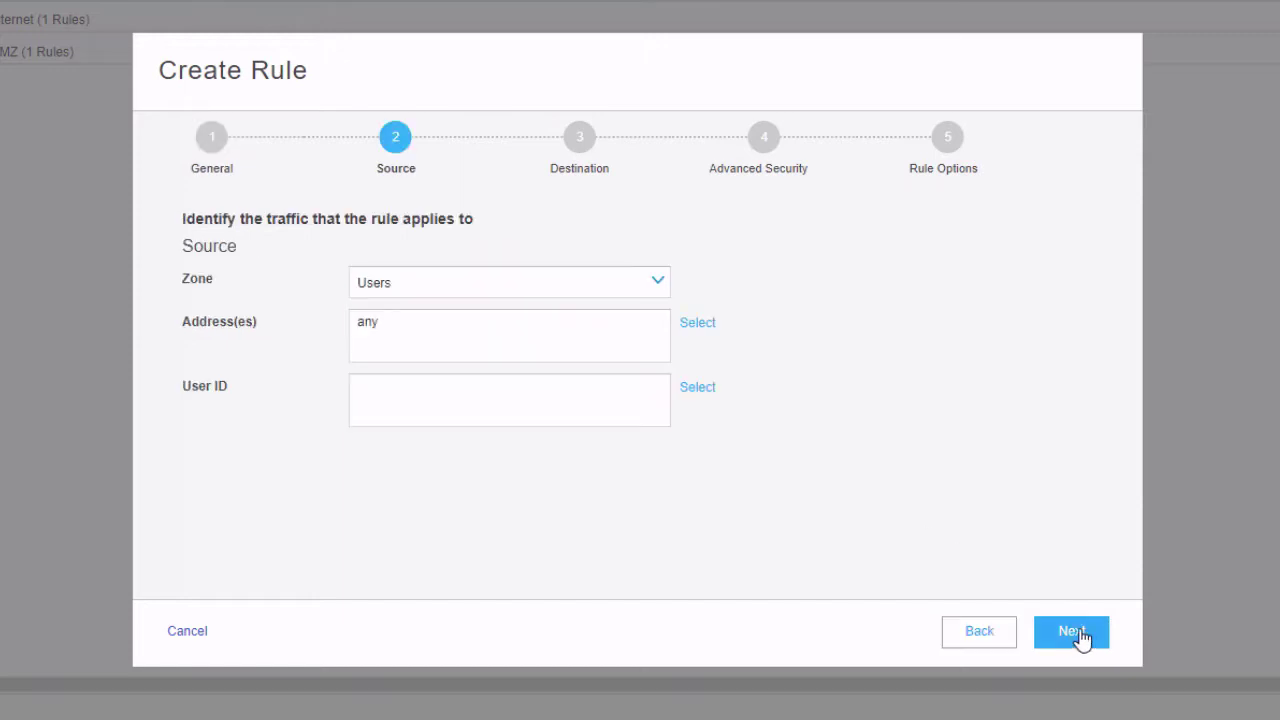
{"action": "left_click", "coordinate": [532, 290]}
{"action": "left_click", "coordinate": [517, 358]}
{"action": "left_click", "coordinate": [688, 326]}
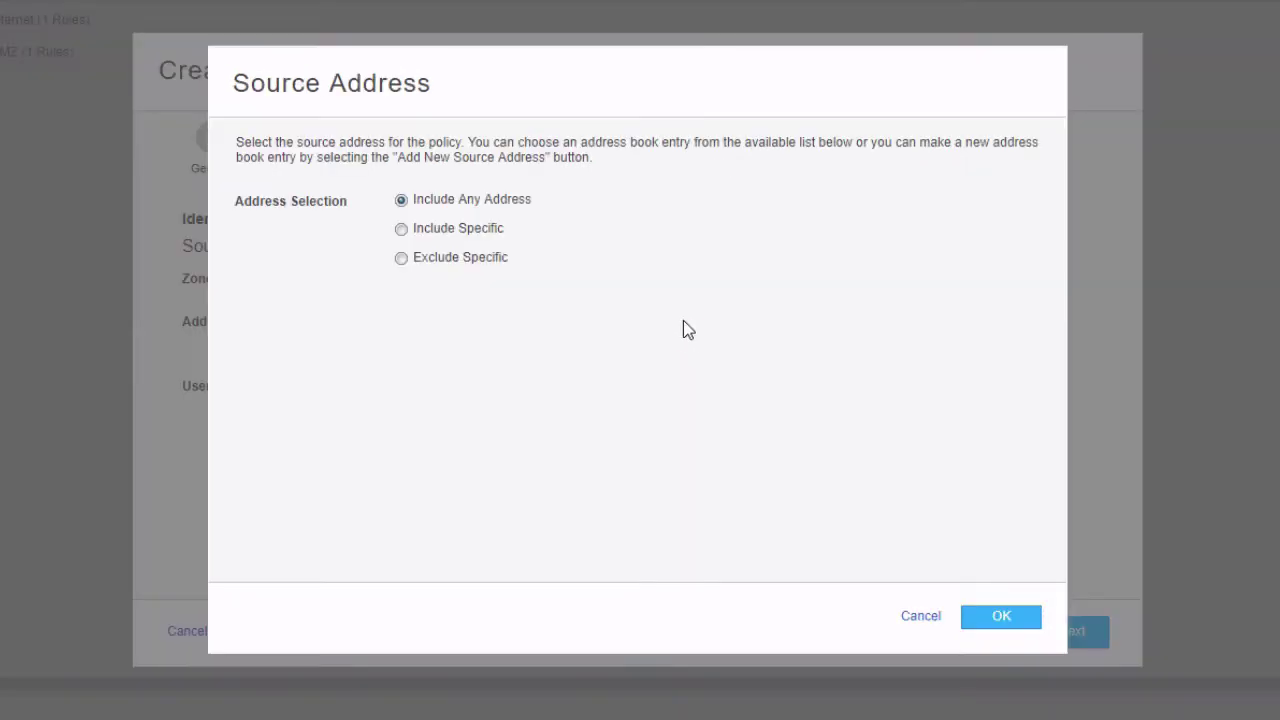
{"action": "left_click", "coordinate": [476, 227]}
{"action": "left_click", "coordinate": [463, 372]}
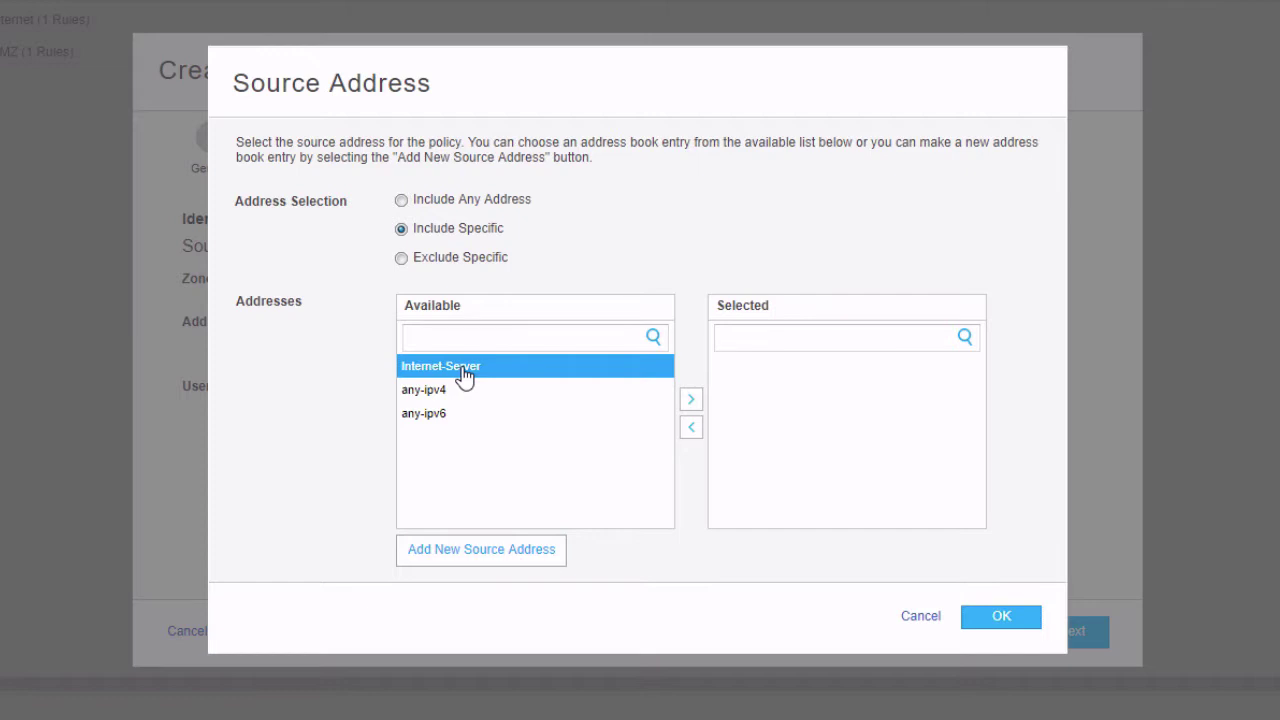
{"action": "left_click", "coordinate": [690, 399]}
{"action": "left_click", "coordinate": [997, 620]}
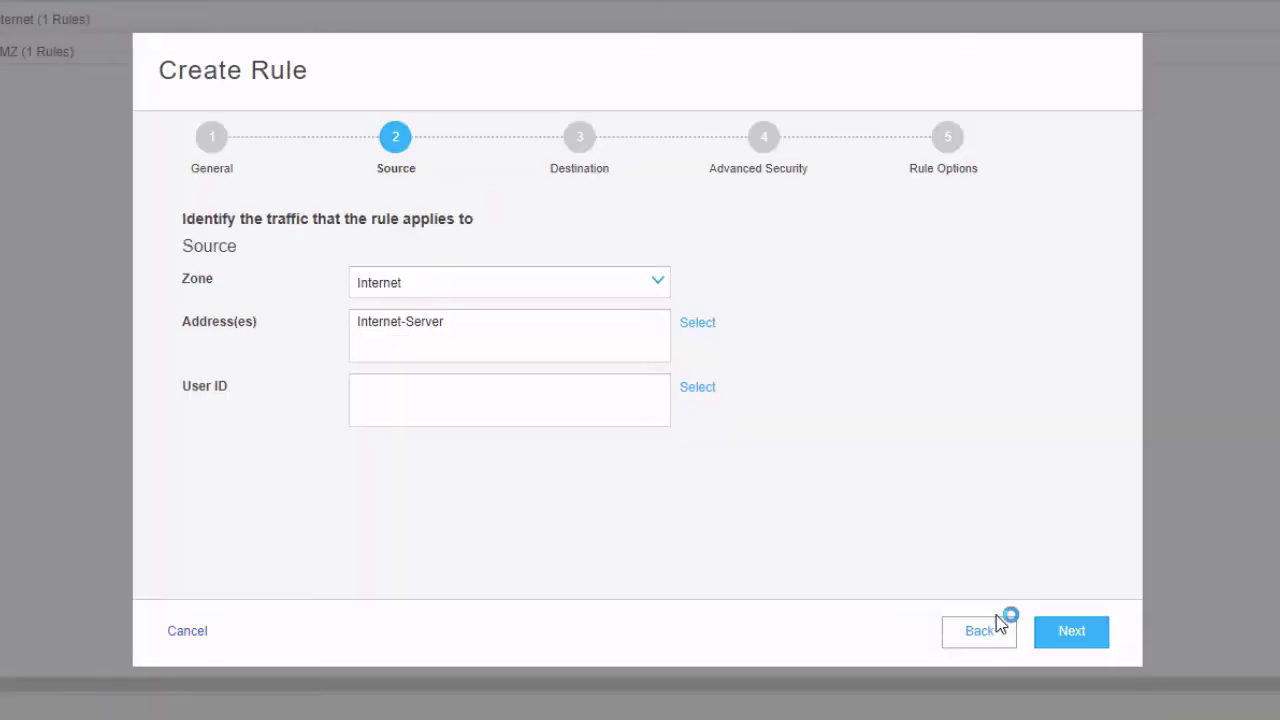
- Set the destination zone to DMZ and the destination address to DMZ-Server
{"action": "left_click", "coordinate": [492, 286]}
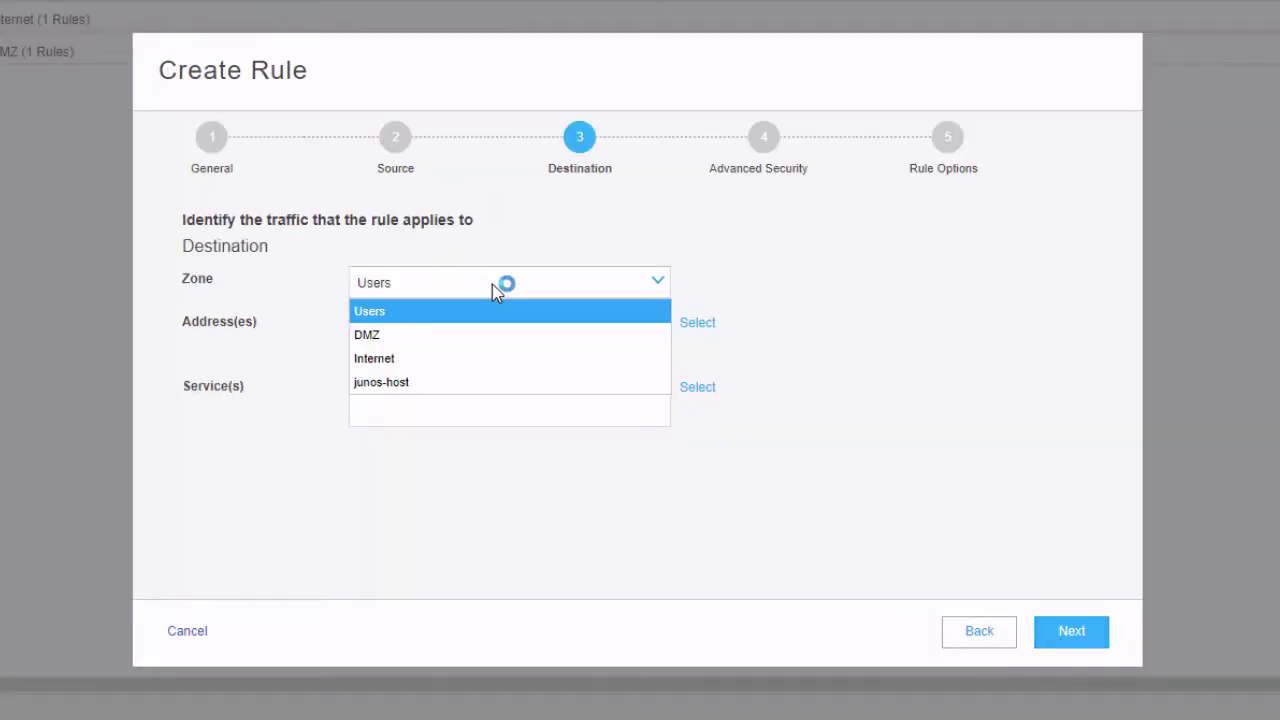
{"action": "left_click", "coordinate": [467, 337]}
{"action": "left_click", "coordinate": [685, 323]}
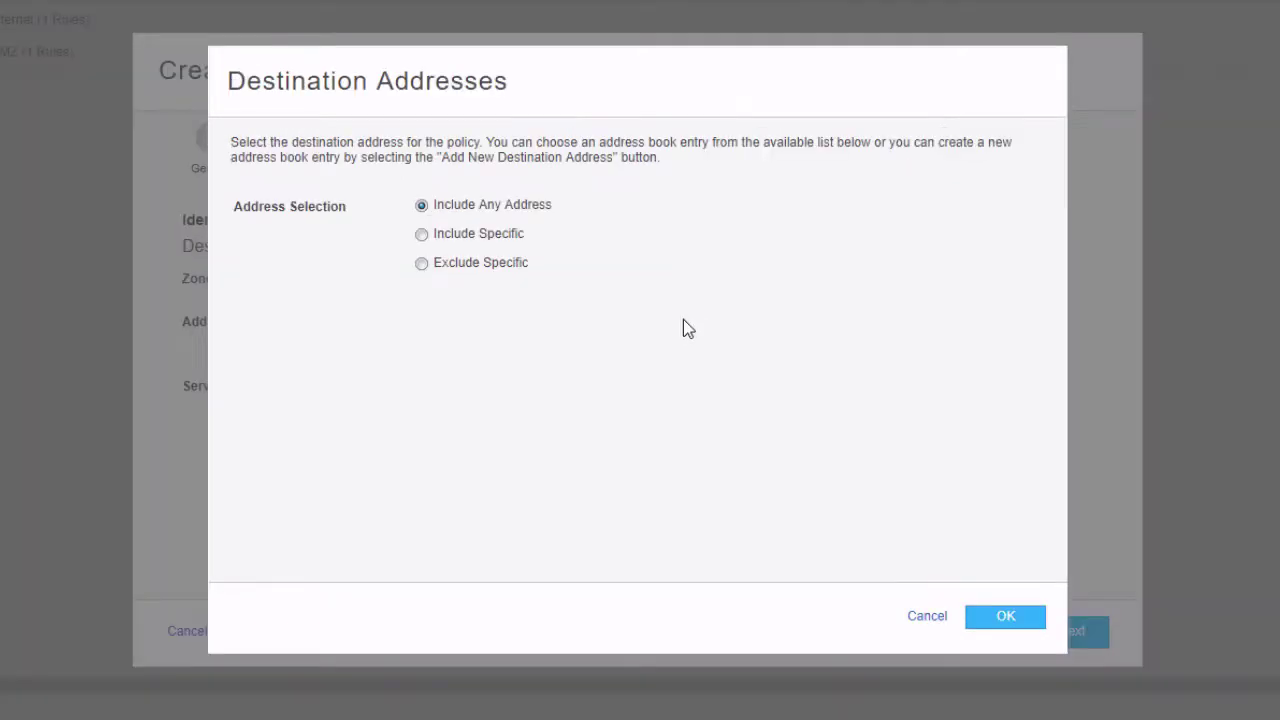
{"action": "left_click", "coordinate": [503, 238]}
{"action": "left_click", "coordinate": [486, 380]}
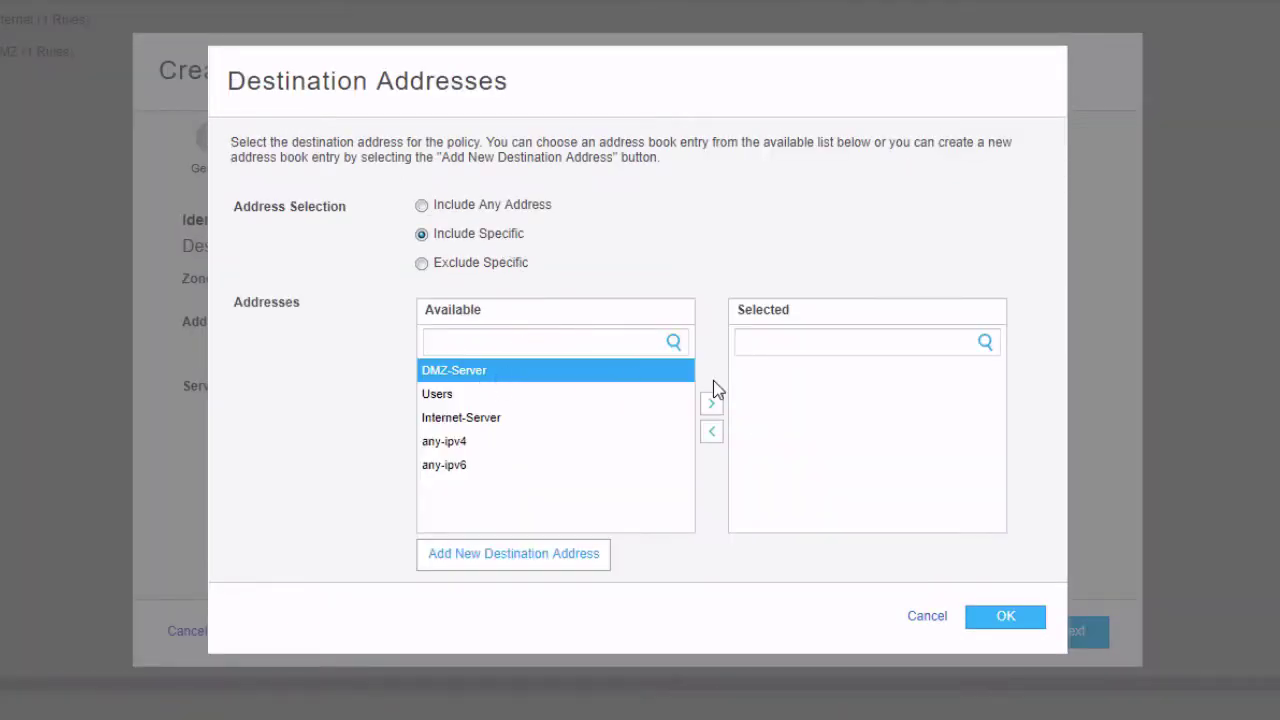
{"action": "left_click", "coordinate": [711, 404]}
{"action": "left_click", "coordinate": [1031, 617]}
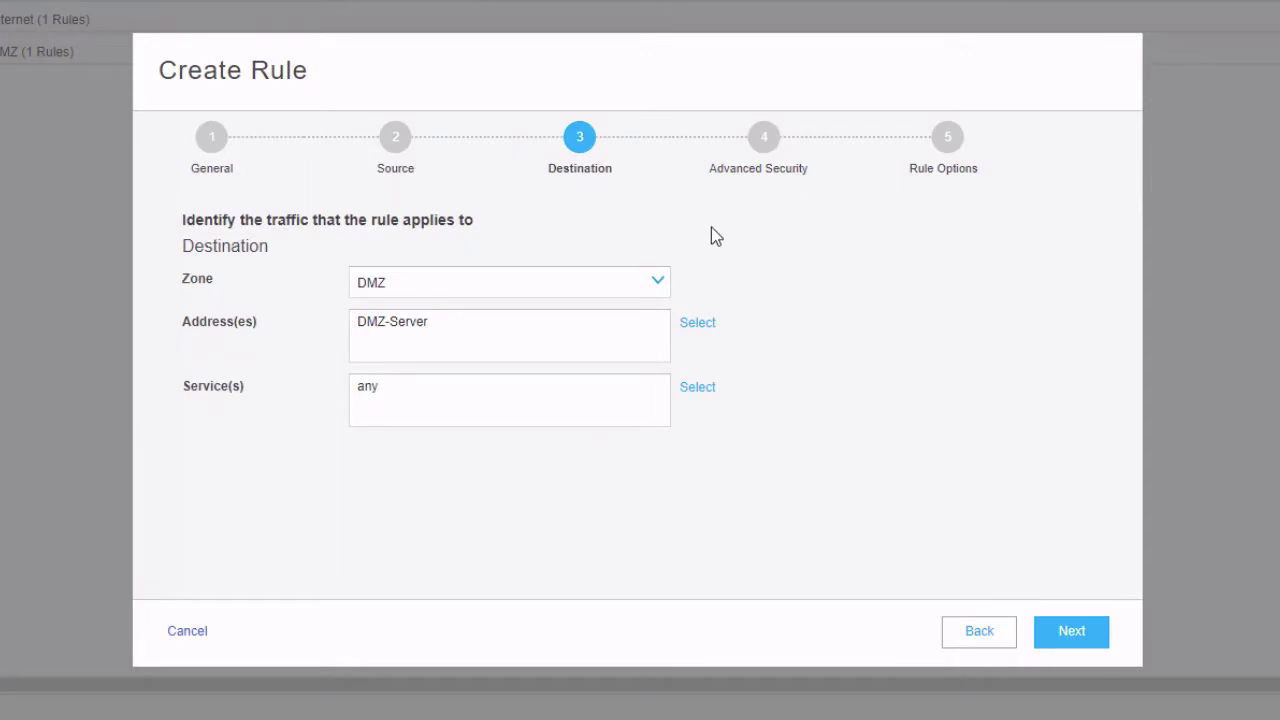
- Set the rule action to permit and finish the wizard to submit the rule
{"action": "left_click", "coordinate": [756, 148]}
{"action": "left_click", "coordinate": [650, 281]}
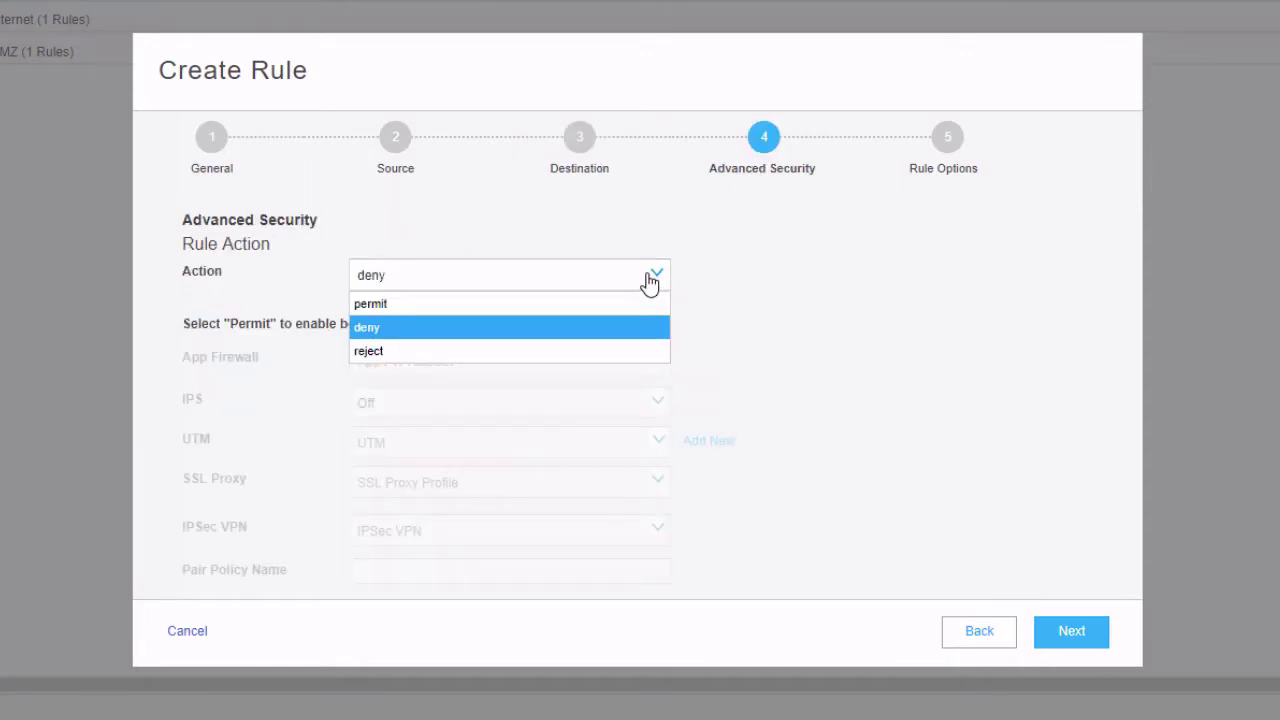
{"action": "left_click", "coordinate": [601, 318]}
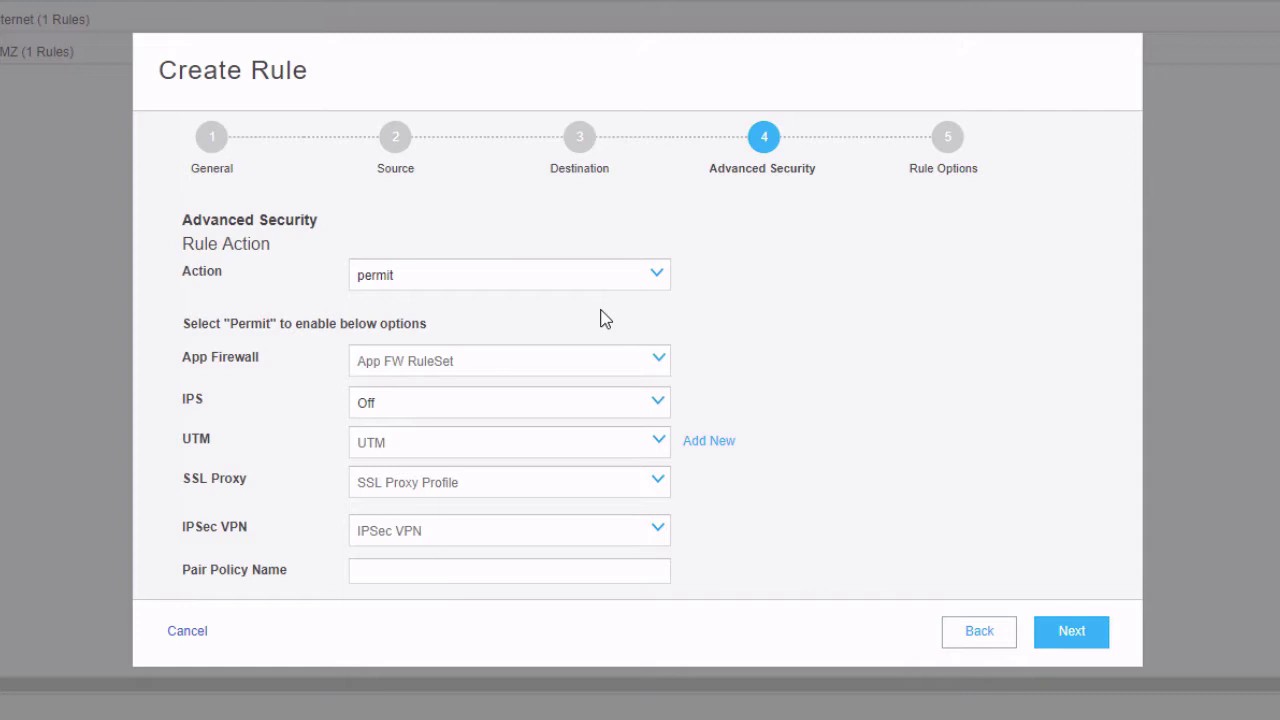
{"action": "left_click", "coordinate": [1087, 630]}
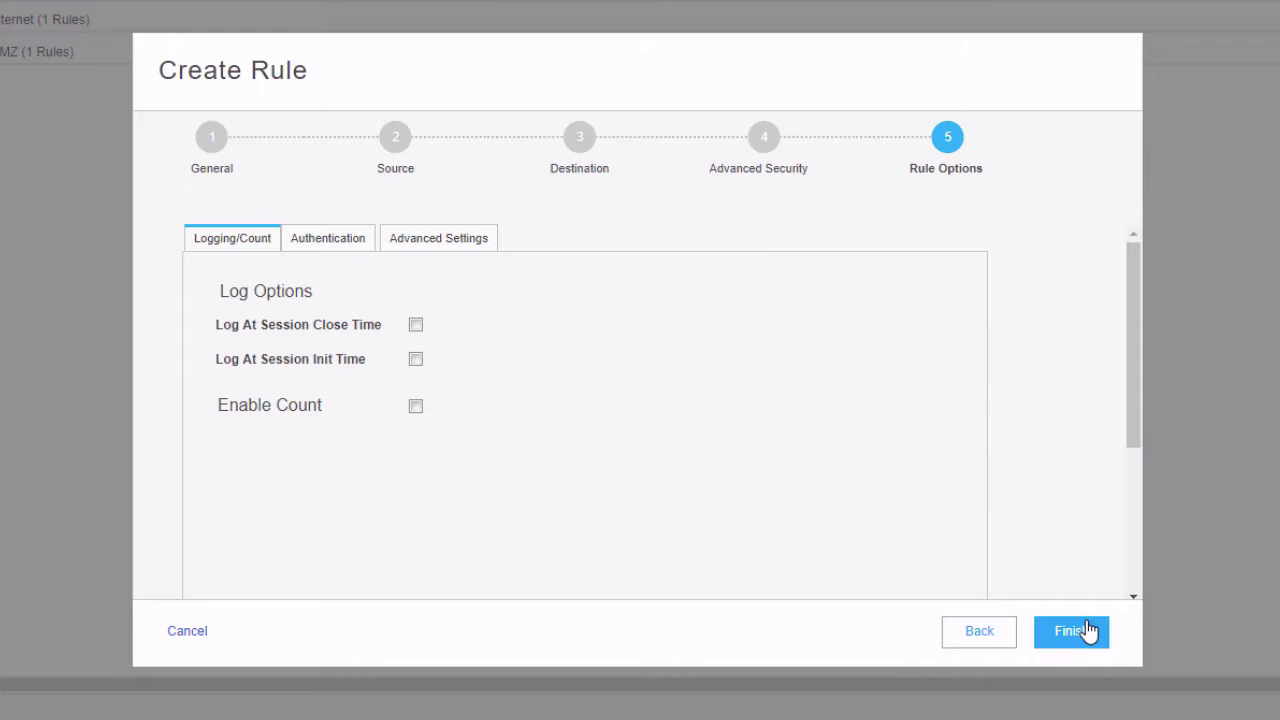
{"action": "left_click", "coordinate": [1087, 630]}
{"action": "left_click", "coordinate": [1087, 630]}
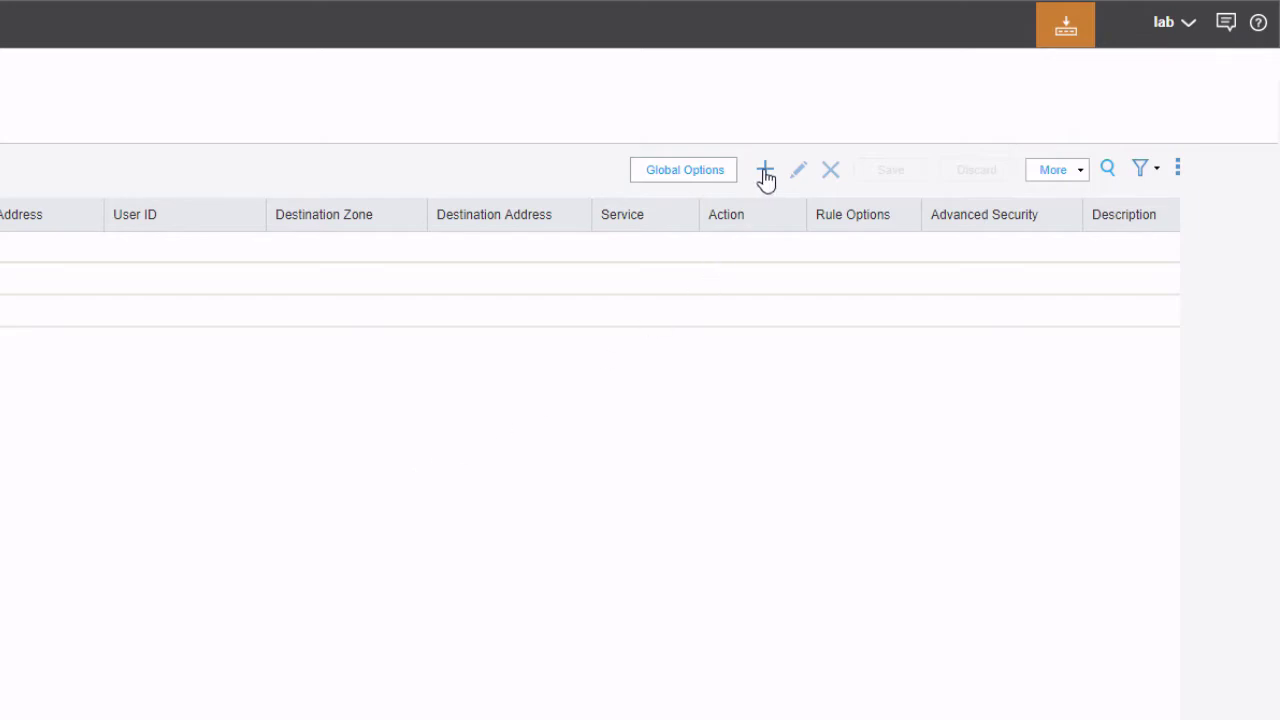
{"action": "left_click", "coordinate": [764, 172]}
{"action": "left_click", "coordinate": [533, 276]}
{"action": "type", "text": "I"}
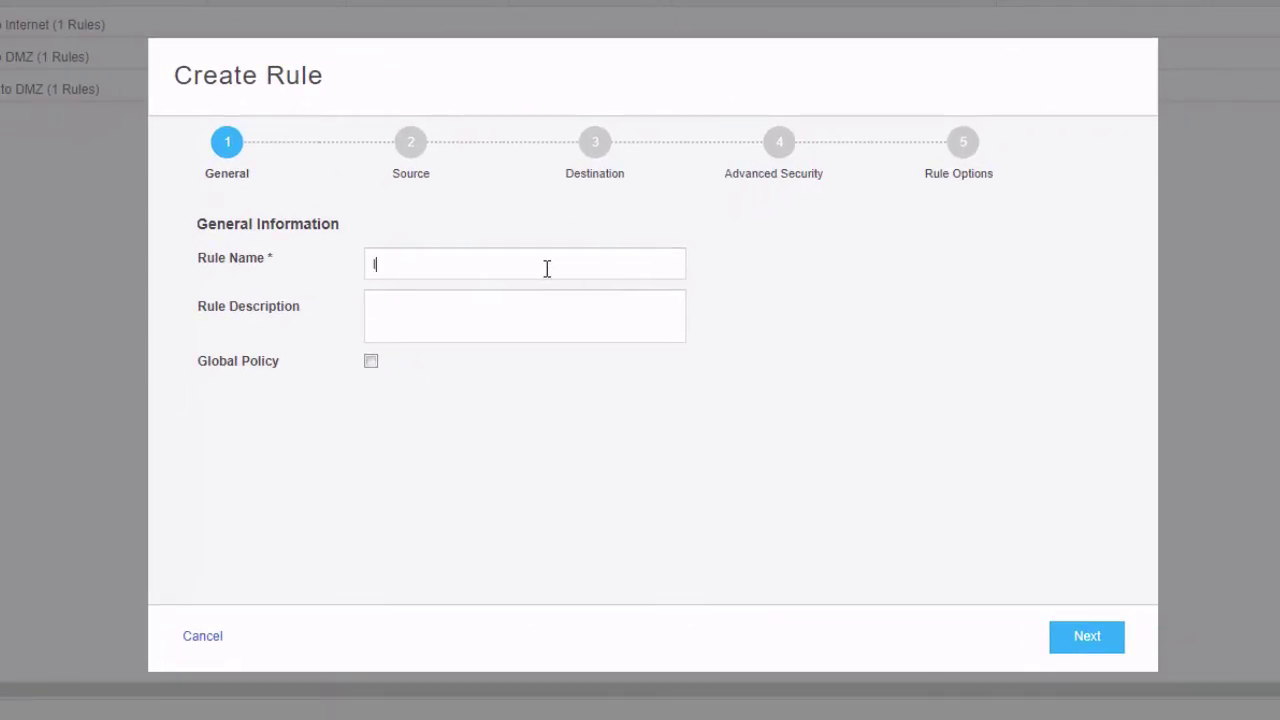
{"action": "type", "text": "net-Access"}
{"action": "left_click", "coordinate": [372, 363]}
{"action": "left_click", "coordinate": [419, 147]}
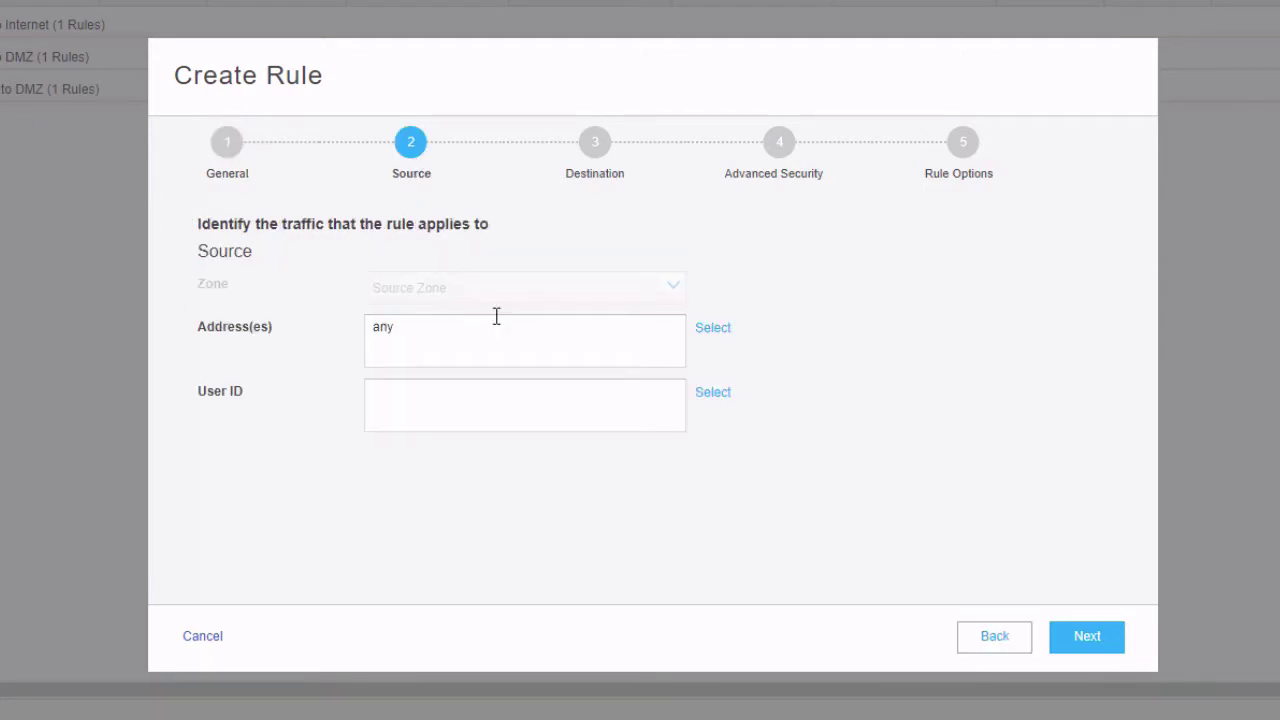
{"action": "left_click", "coordinate": [712, 333]}
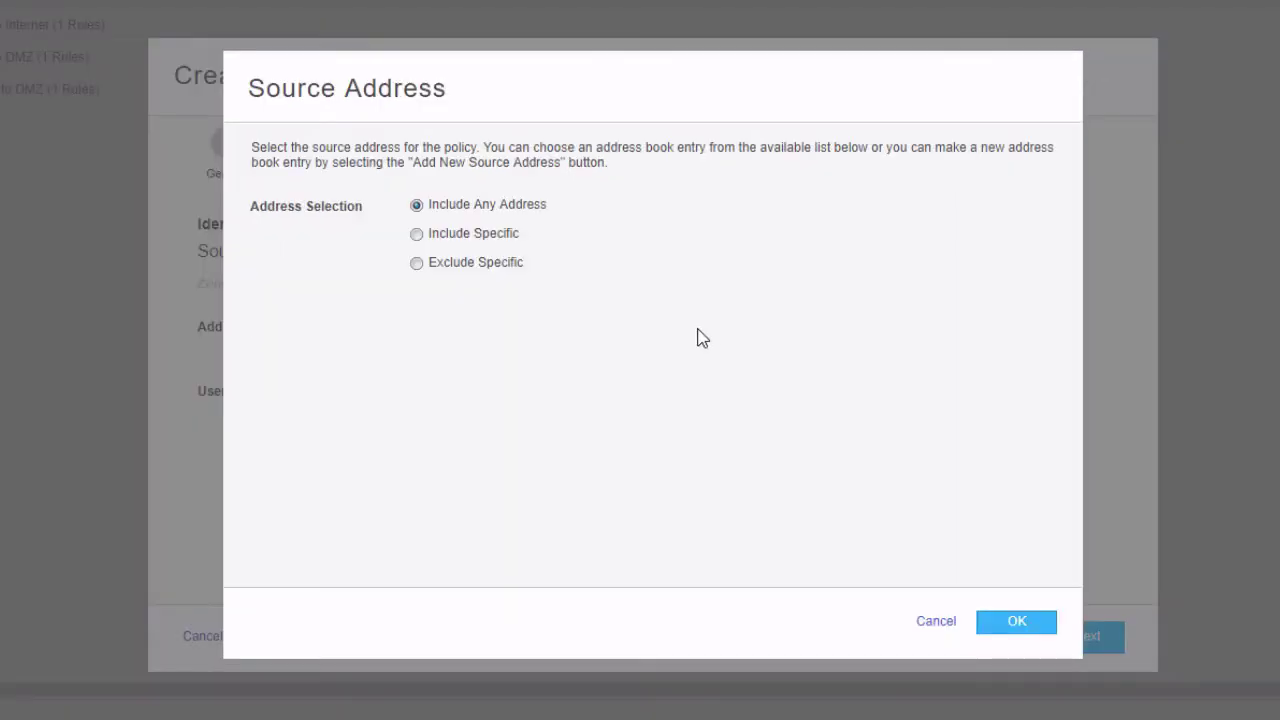
{"action": "left_click", "coordinate": [504, 238]}
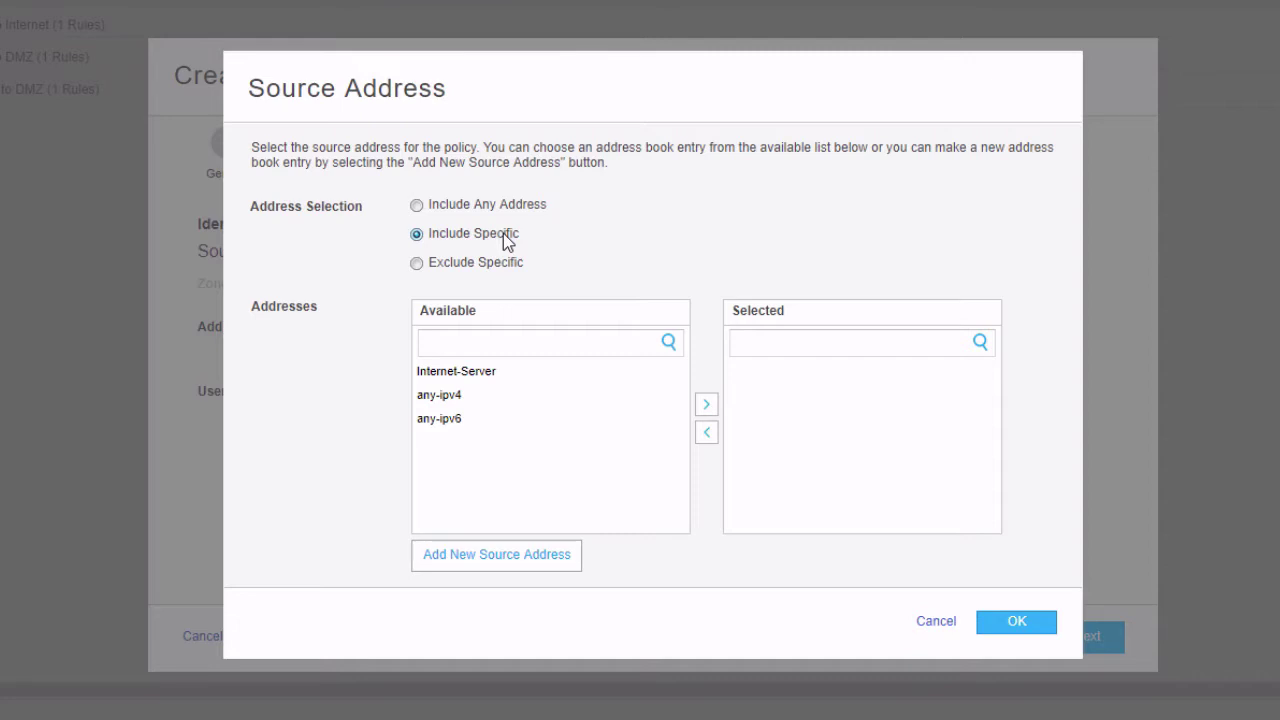
{"action": "left_click", "coordinate": [936, 624]}
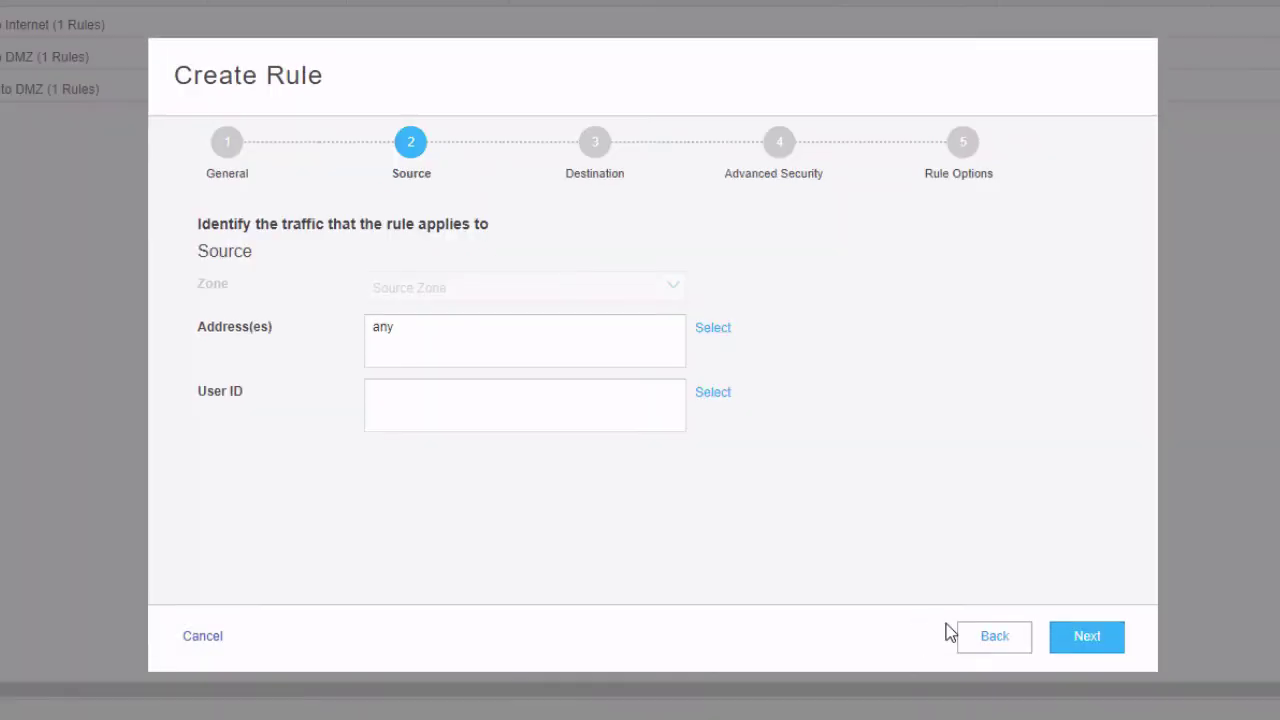
{"action": "left_click", "coordinate": [220, 635]}
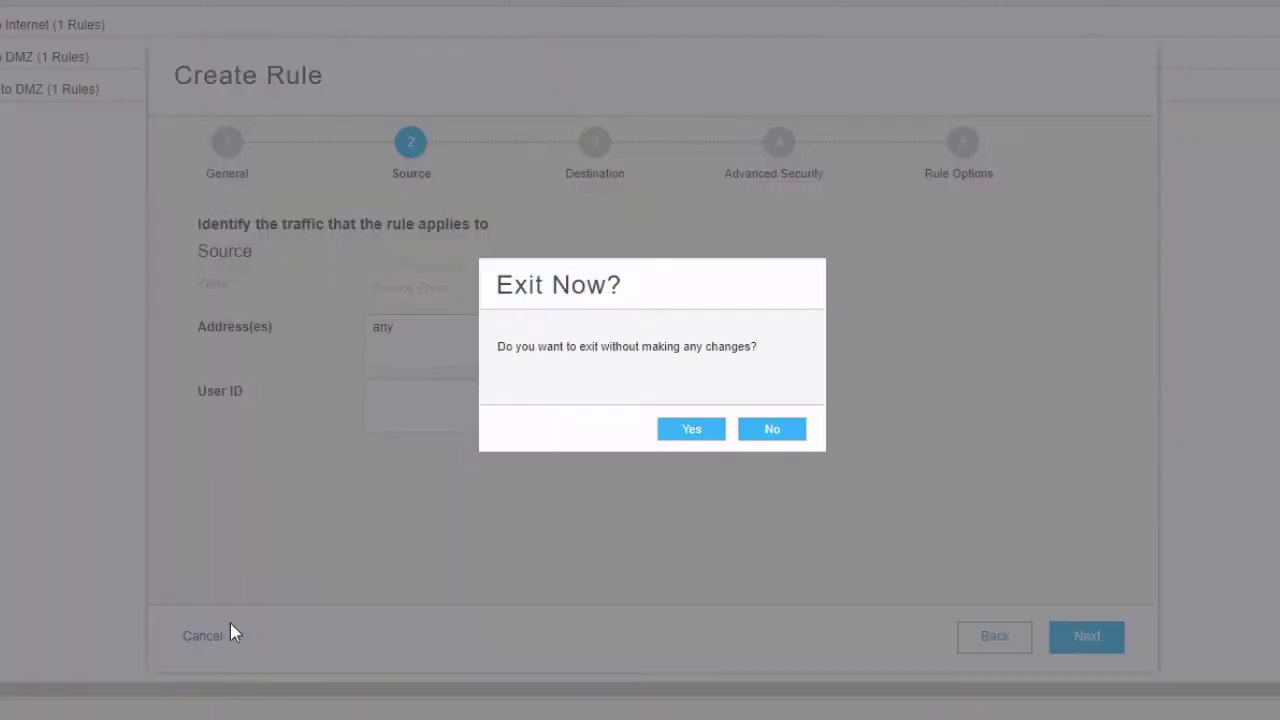
{"action": "left_click", "coordinate": [706, 432]}
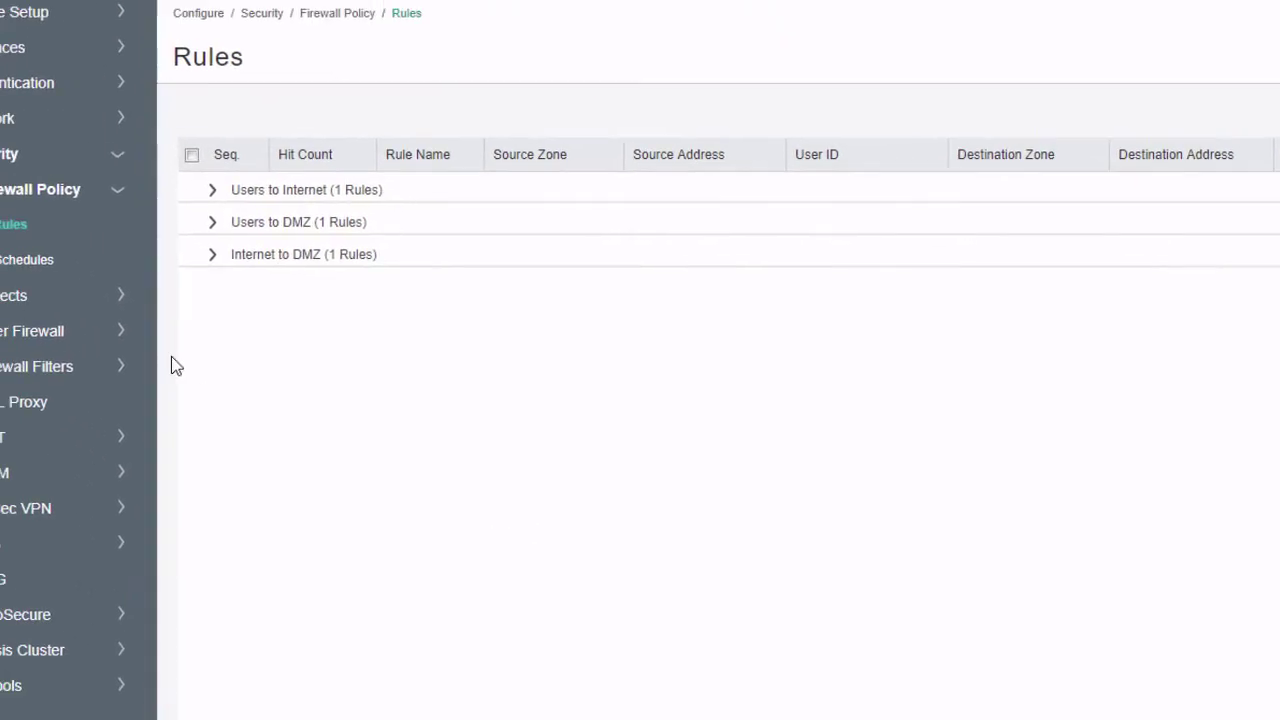
{"action": "left_click", "coordinate": [36, 300]}
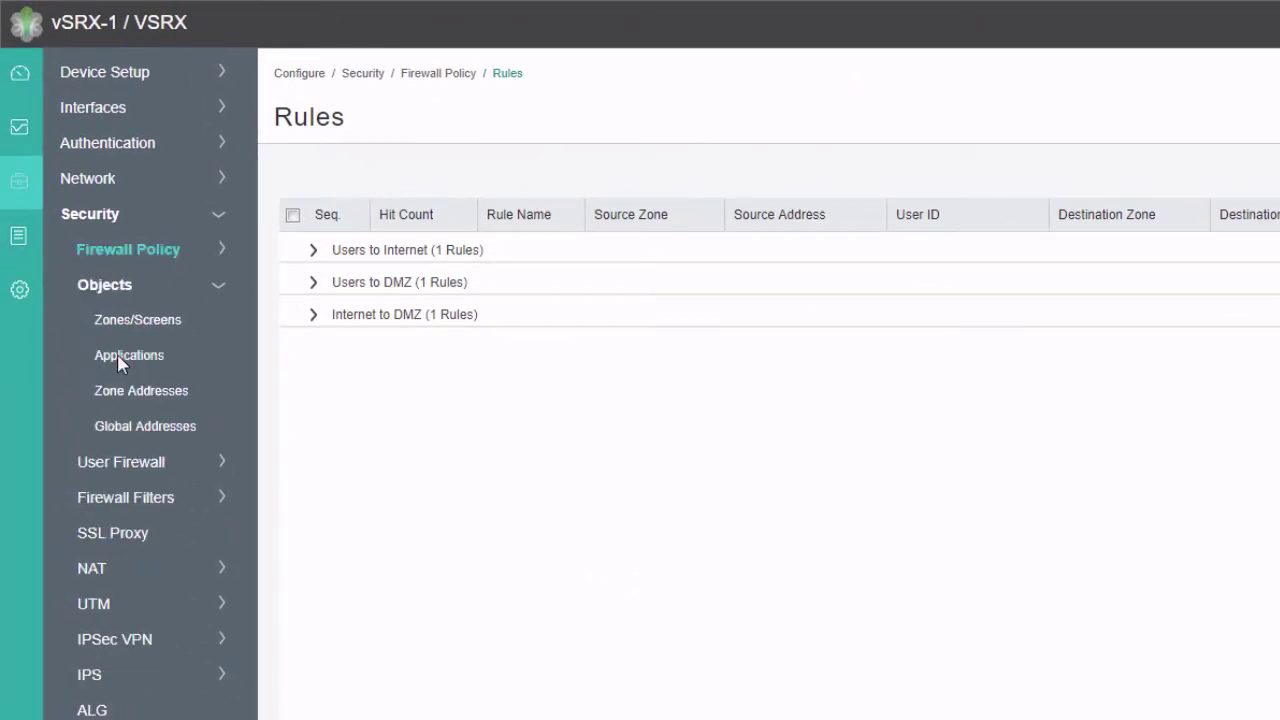
- Edit the global address book and add DMZ-Global at 10.5.5.100
{"action": "left_click", "coordinate": [140, 425]}
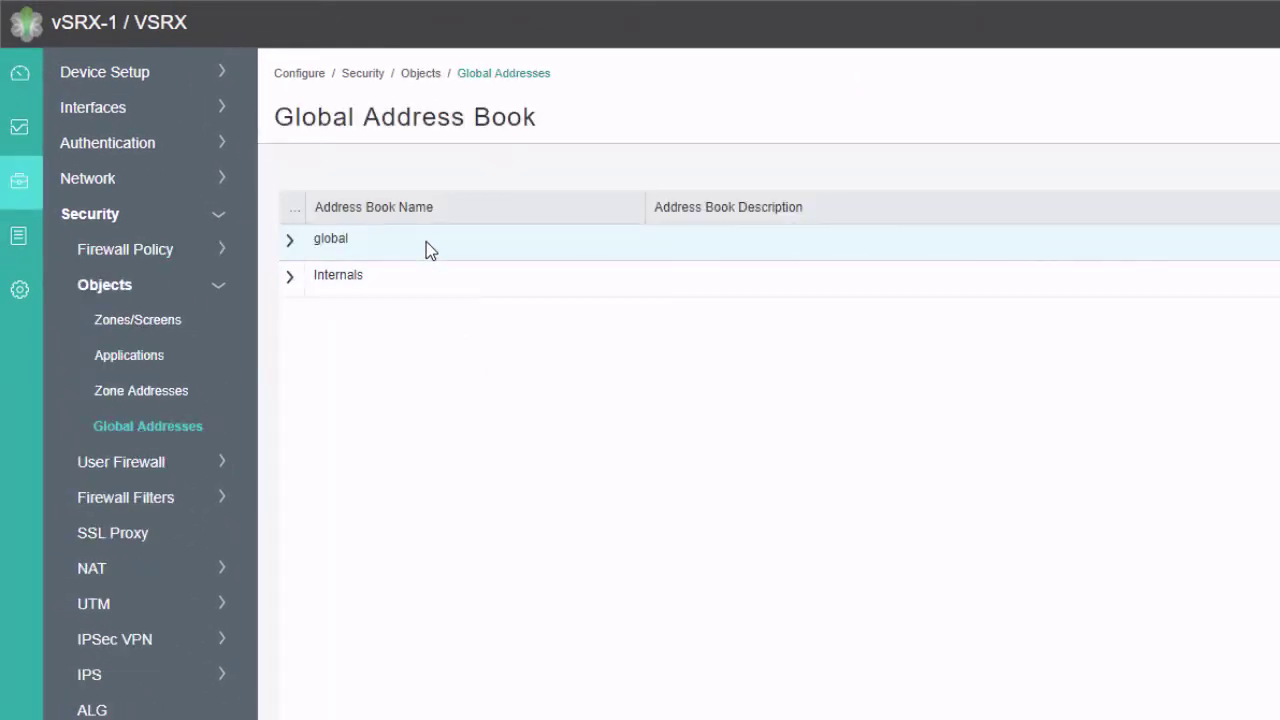
{"action": "left_click", "coordinate": [1098, 174]}
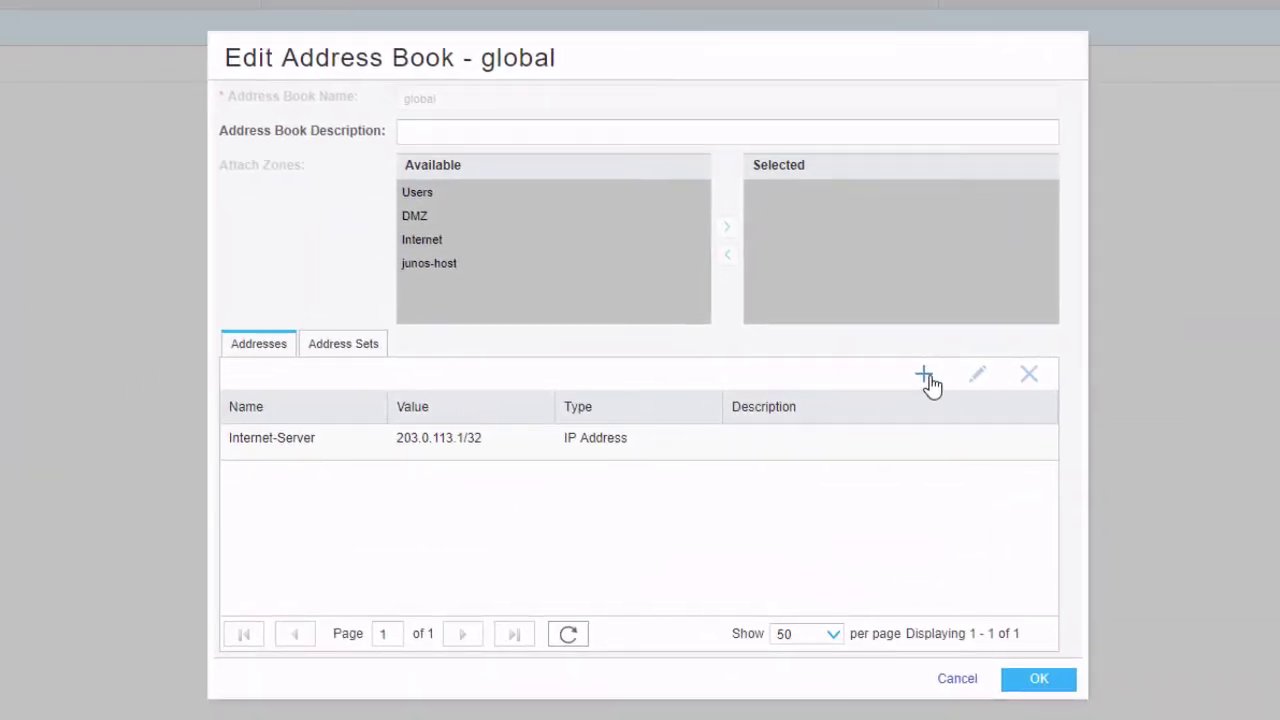
{"action": "left_click", "coordinate": [925, 377]}
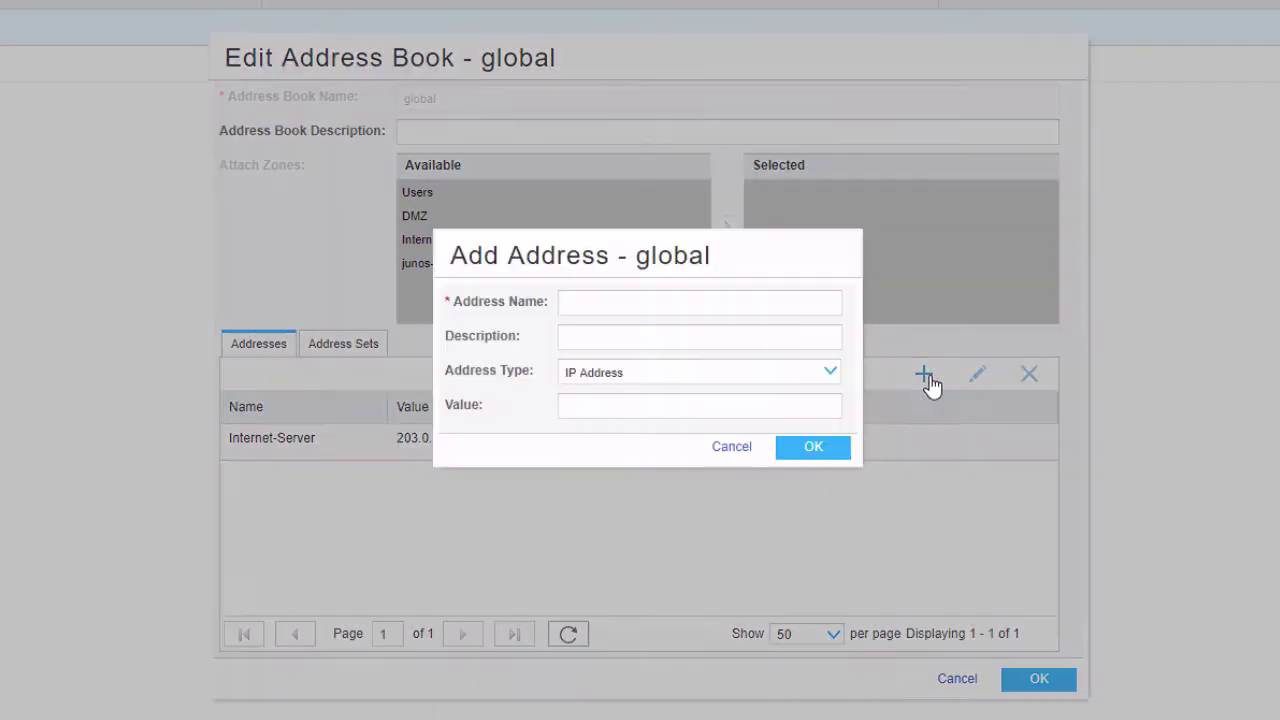
{"action": "left_click", "coordinate": [635, 304]}
{"action": "type", "text": "DMZ-Global"}
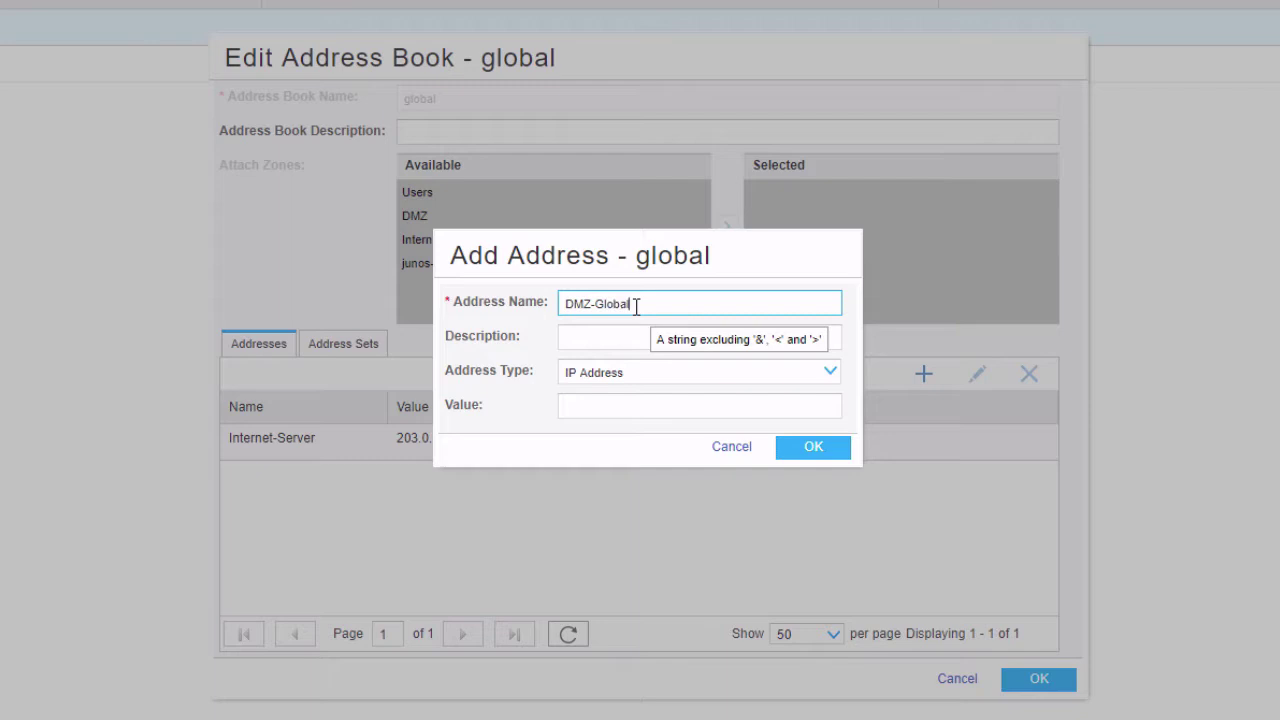
{"action": "left_click", "coordinate": [613, 404]}
{"action": "type", "text": "10.5.5."}
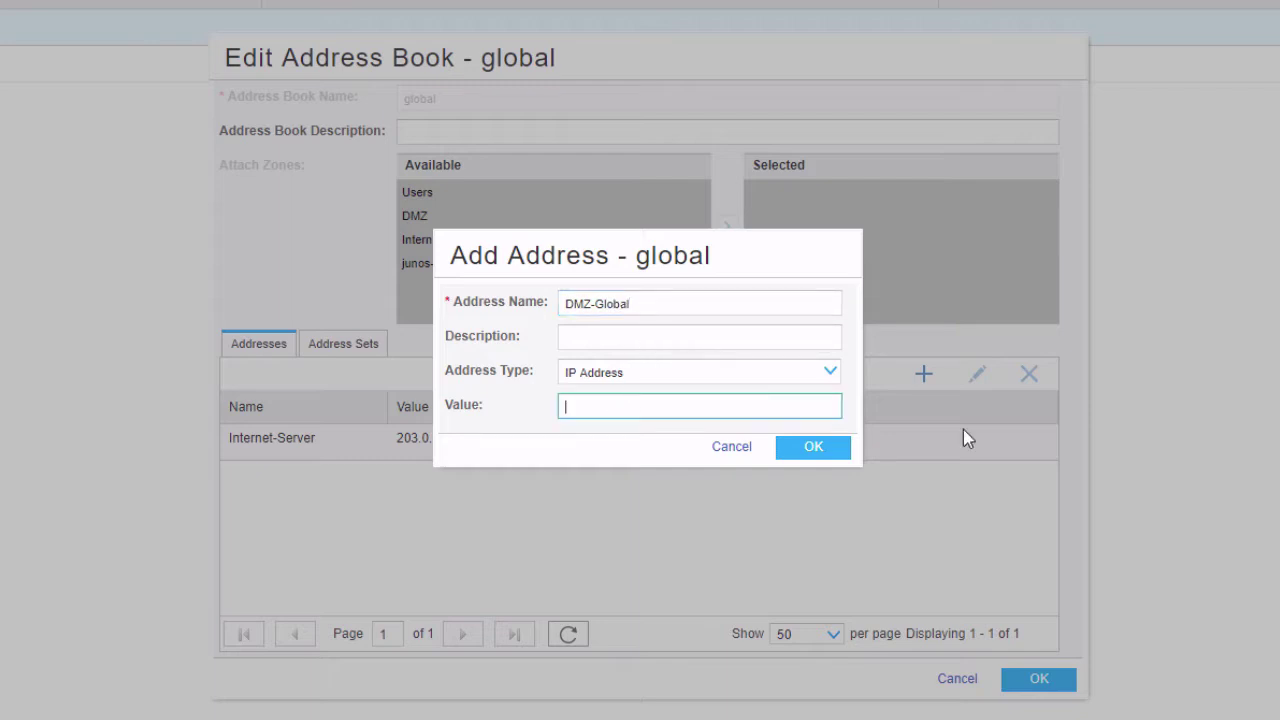
{"action": "type", "text": "100"}
{"action": "left_click", "coordinate": [833, 448]}
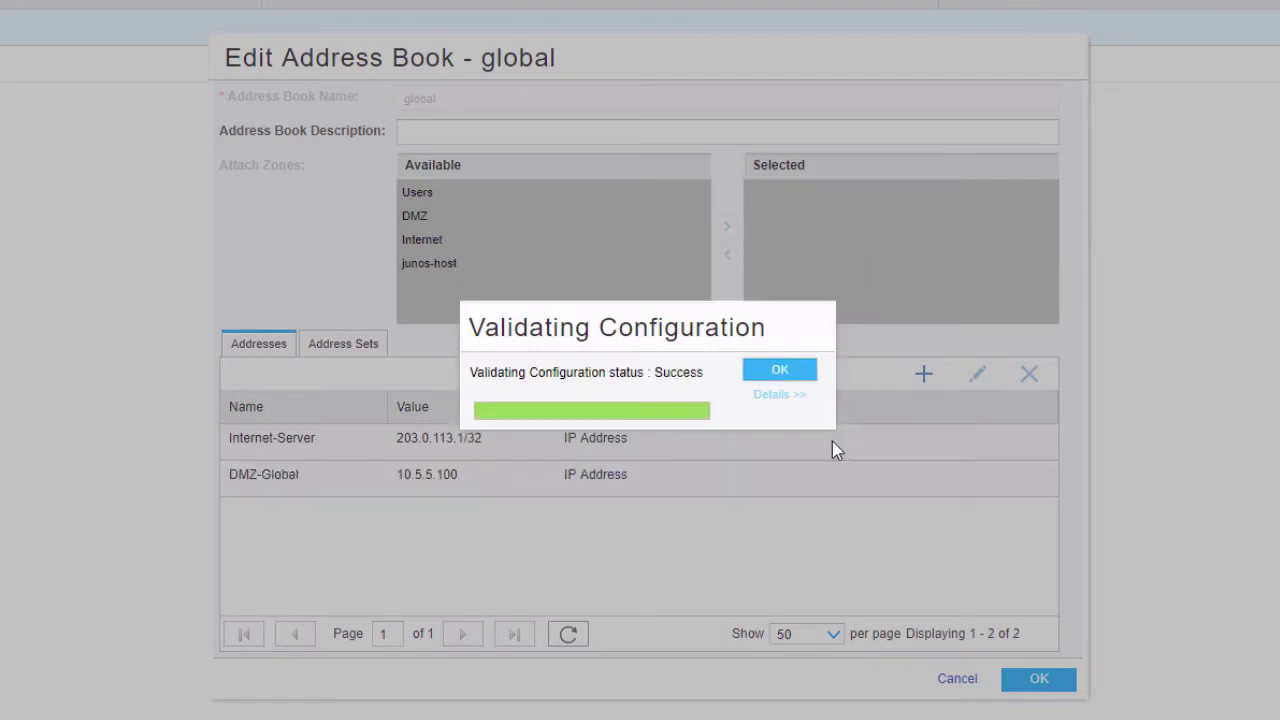
{"action": "left_click", "coordinate": [800, 371]}
- Add Users-Global for 10.1.1.0/24 and save the global address book
{"action": "left_click", "coordinate": [921, 376]}
{"action": "left_click", "coordinate": [647, 305]}
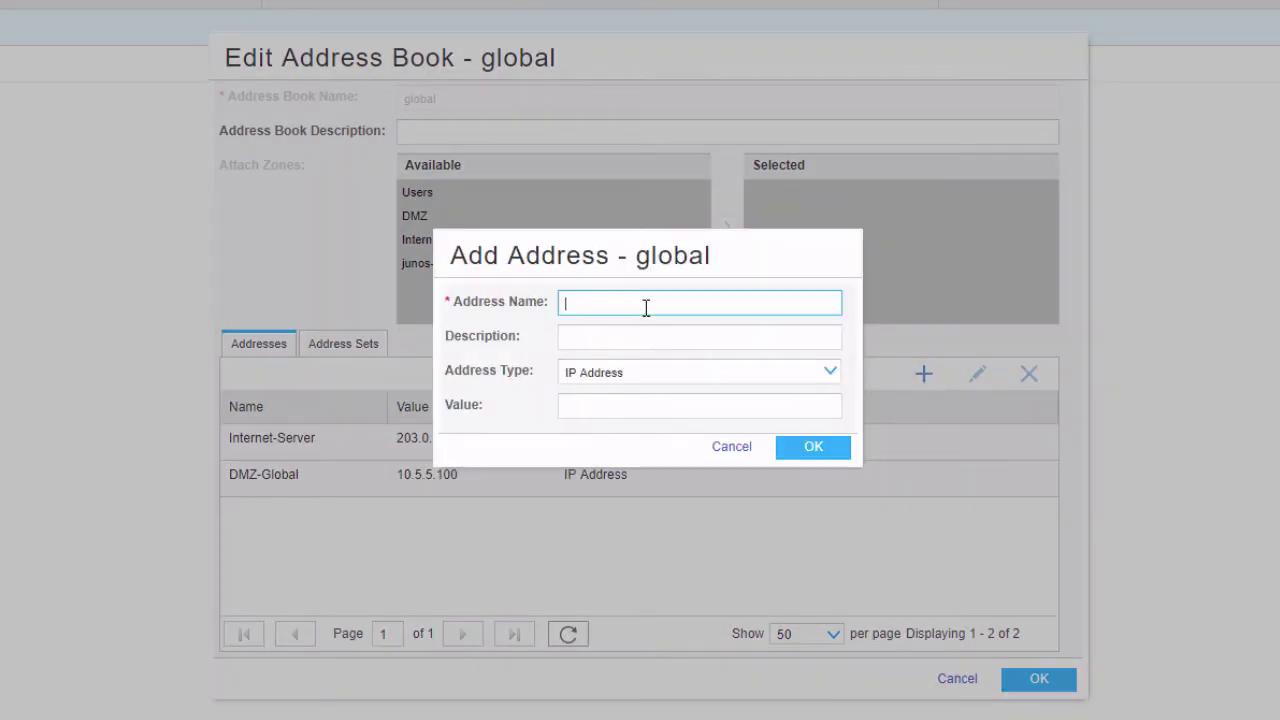
{"action": "type", "text": "Users-Global"}
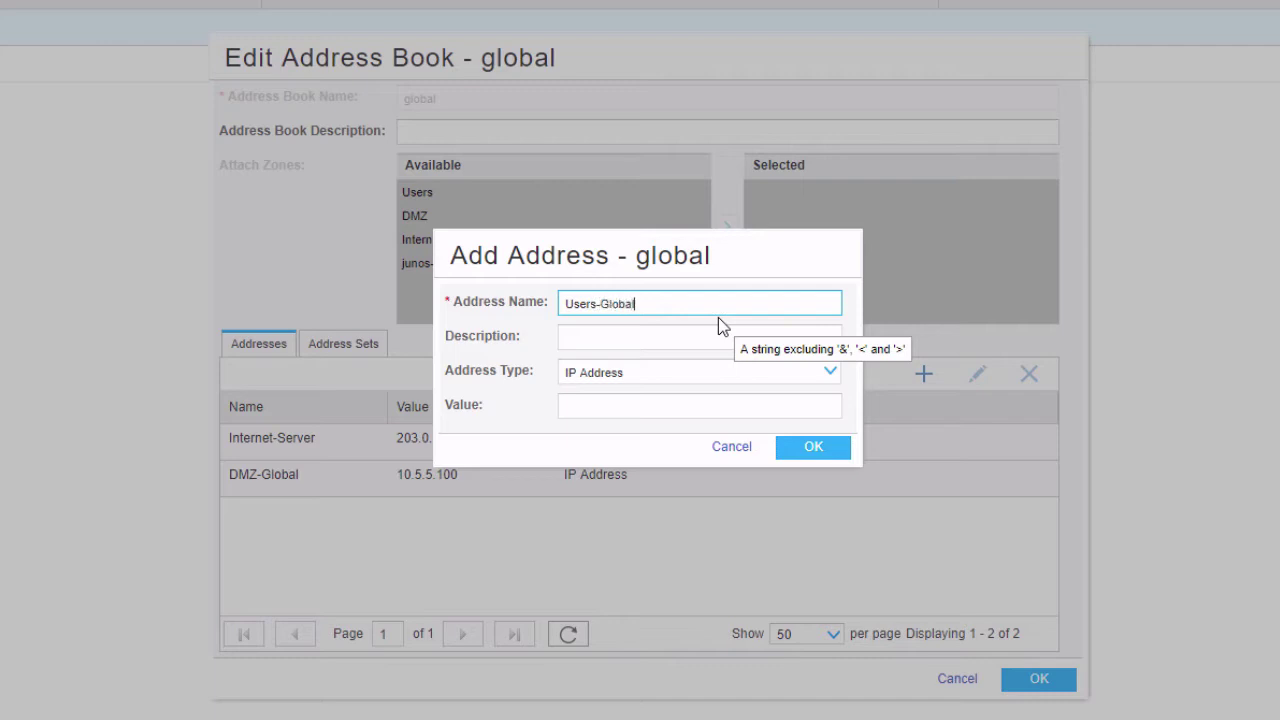
{"action": "left_click", "coordinate": [680, 414]}
{"action": "type", "text": "10.1.1.0/24"}
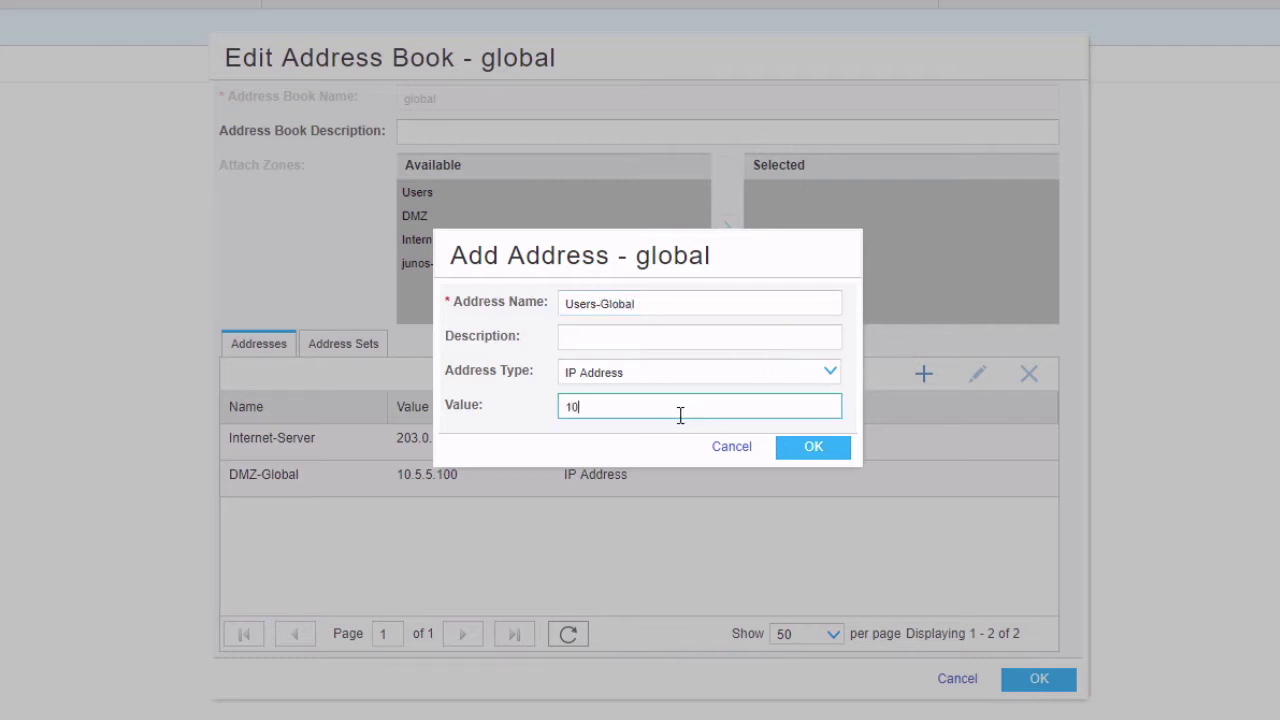
{"action": "left_click", "coordinate": [816, 446]}
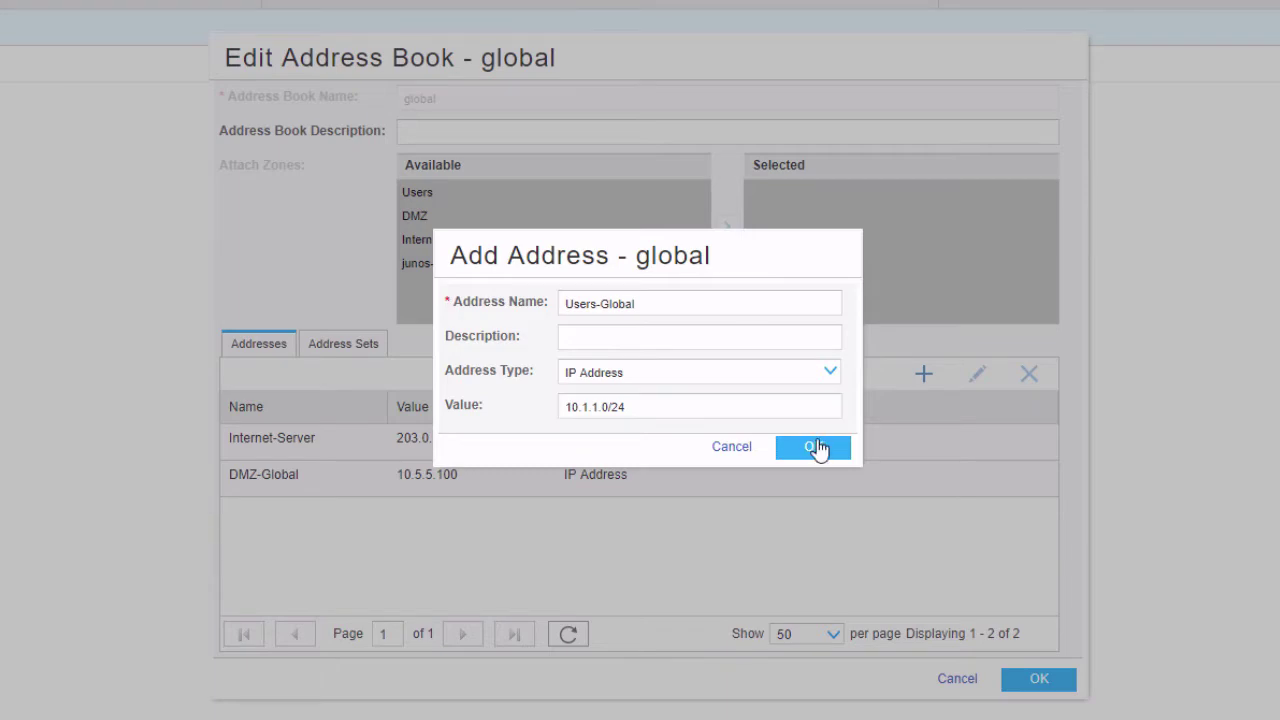
{"action": "left_click", "coordinate": [800, 372]}
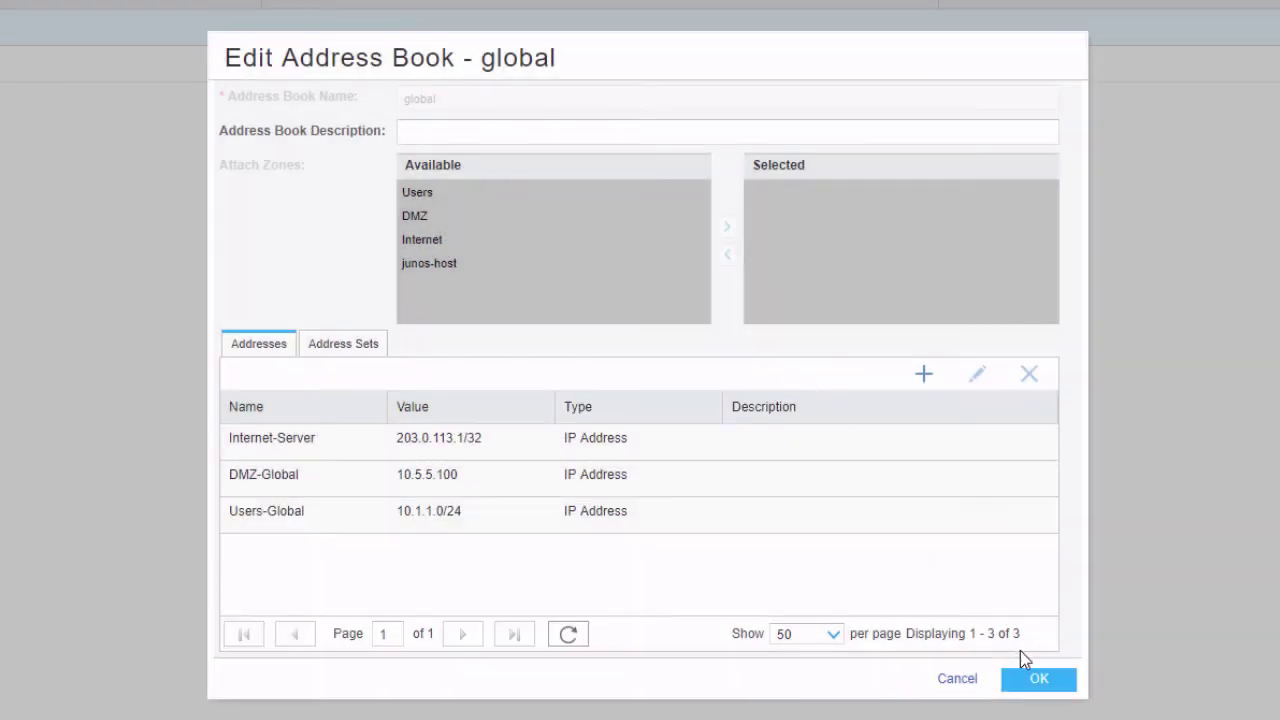
{"action": "left_click", "coordinate": [1030, 678]}
{"action": "left_click", "coordinate": [800, 370]}
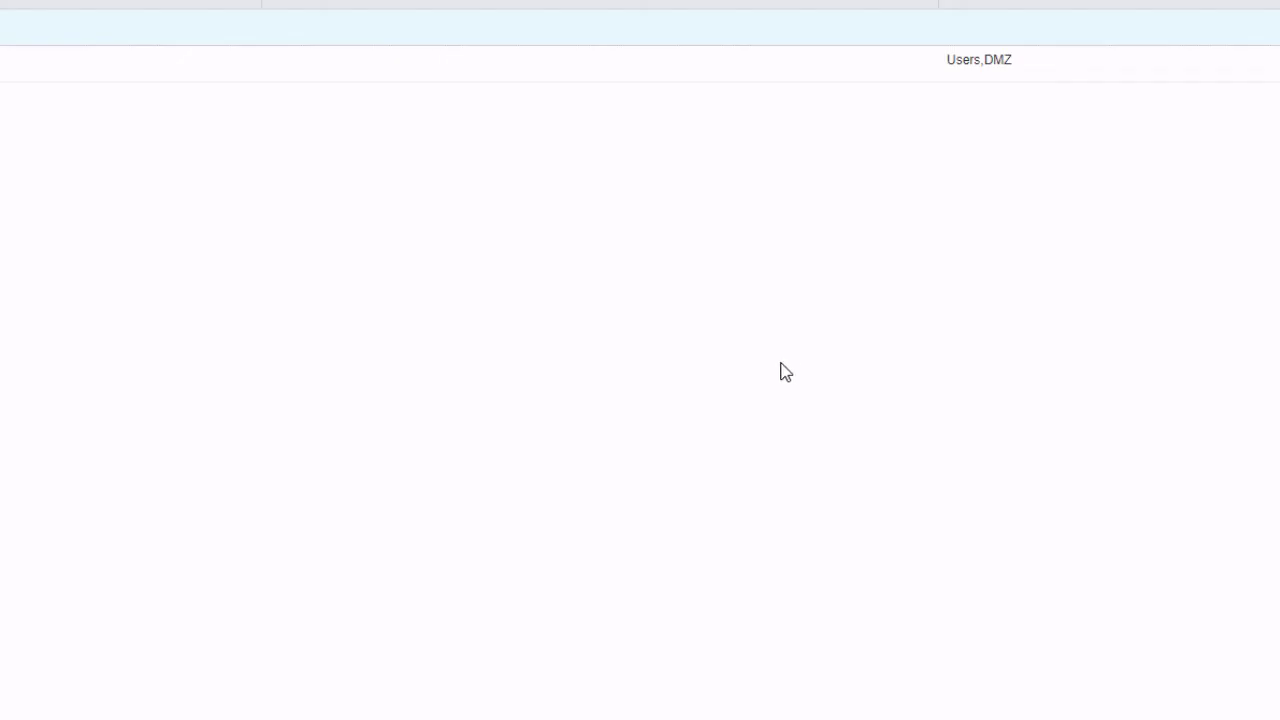
{"action": "left_click", "coordinate": [45, 203]}
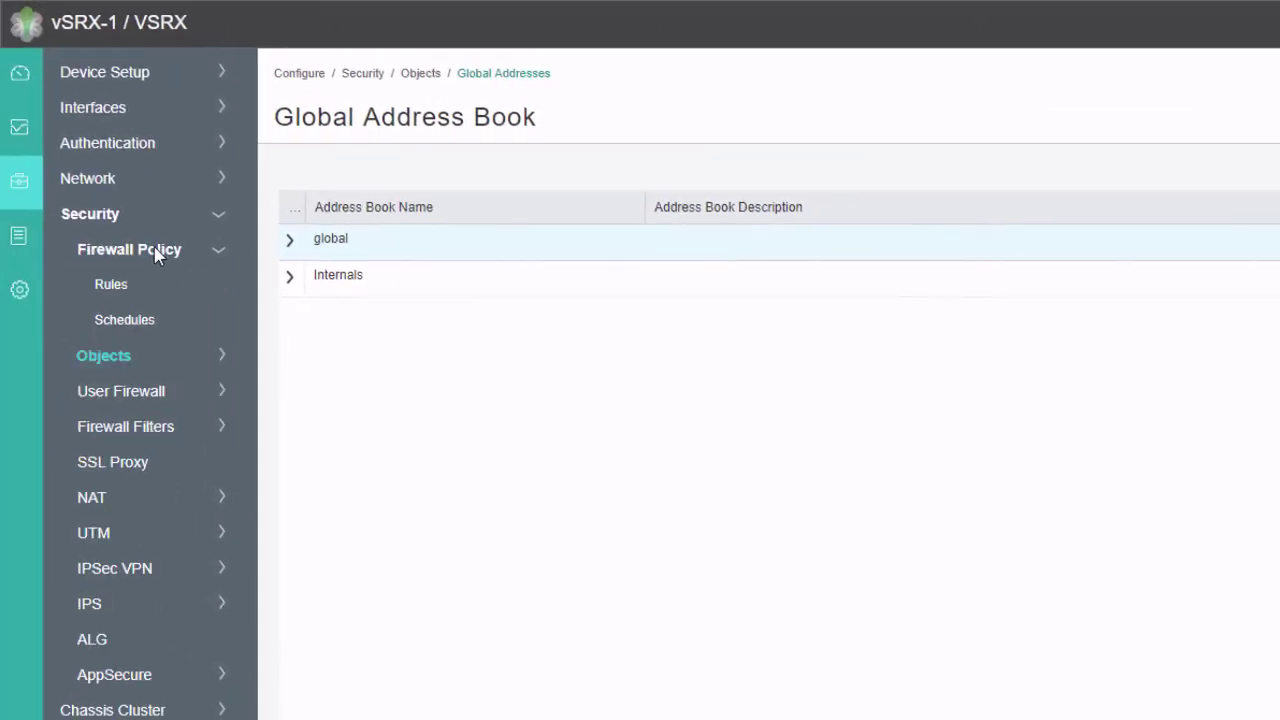
- Start a global policy rule named Inet-access with sources DMZ-Global and Users-Global
{"action": "left_click", "coordinate": [112, 285]}
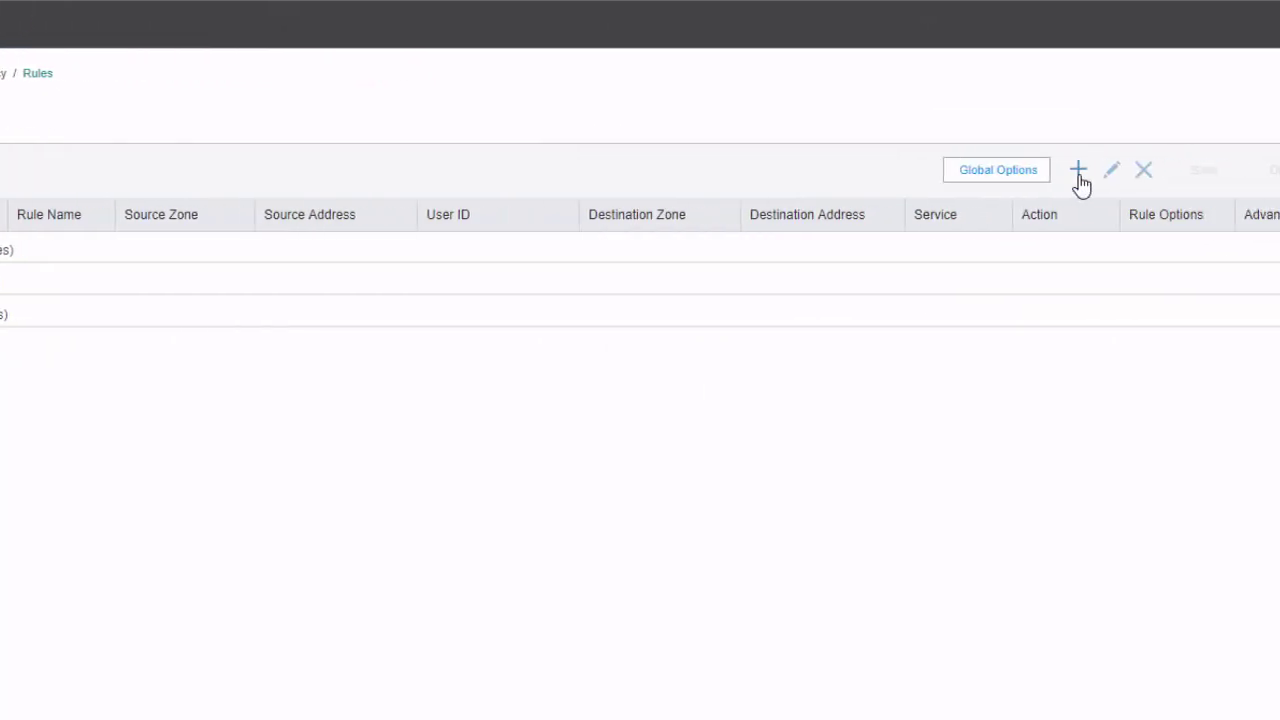
{"action": "left_click", "coordinate": [765, 172]}
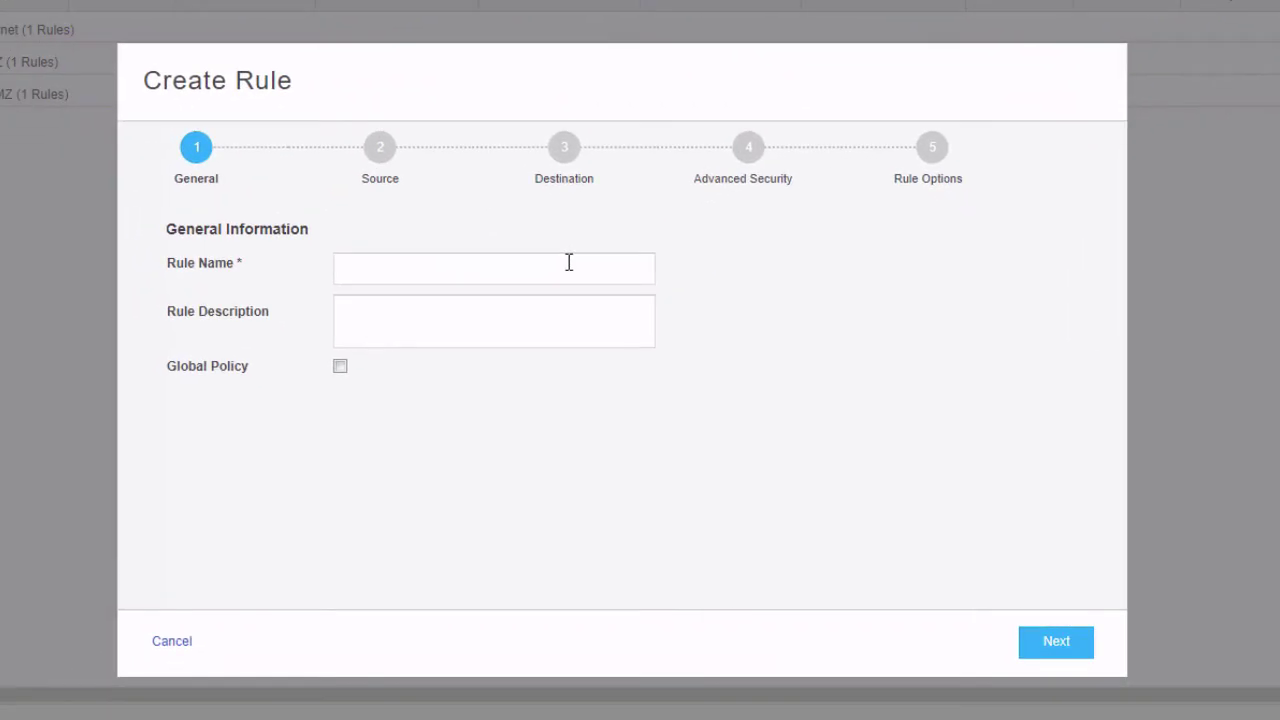
{"action": "type", "text": "Inet-access"}
{"action": "left_click", "coordinate": [342, 367]}
{"action": "left_click", "coordinate": [384, 166]}
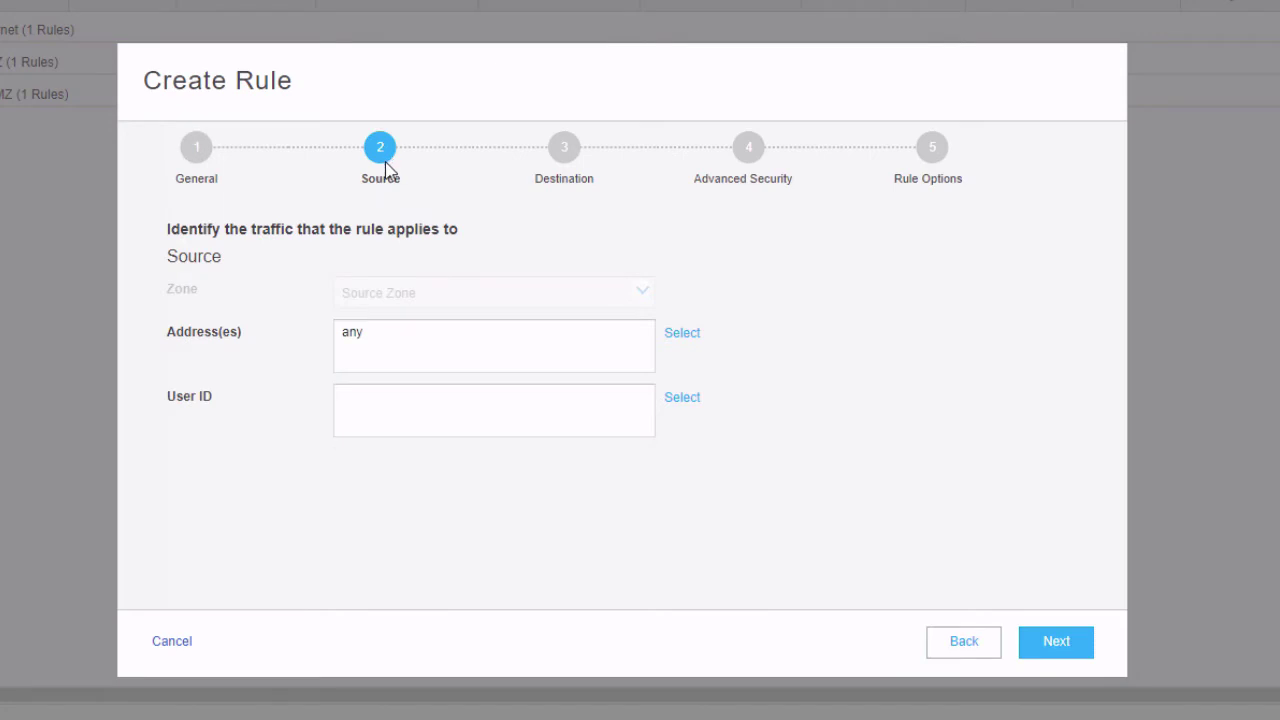
{"action": "left_click", "coordinate": [685, 335]}
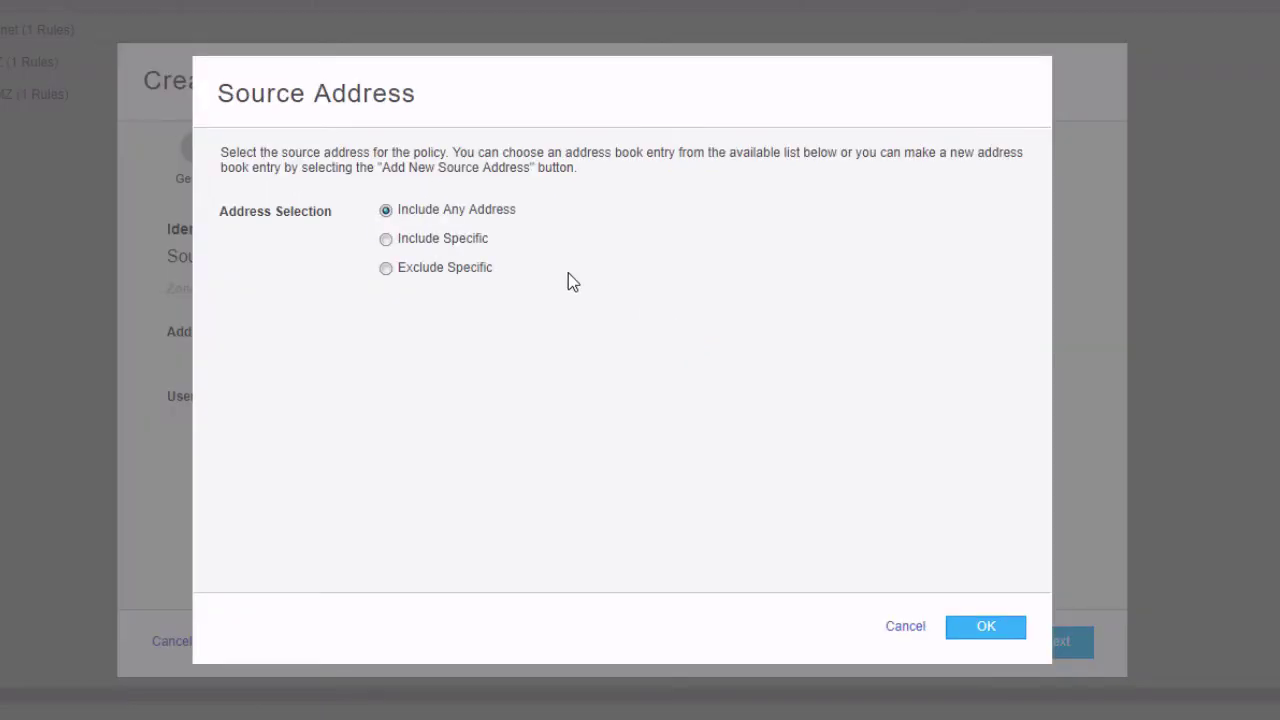
{"action": "left_click", "coordinate": [483, 242]}
{"action": "left_click", "coordinate": [446, 402]}
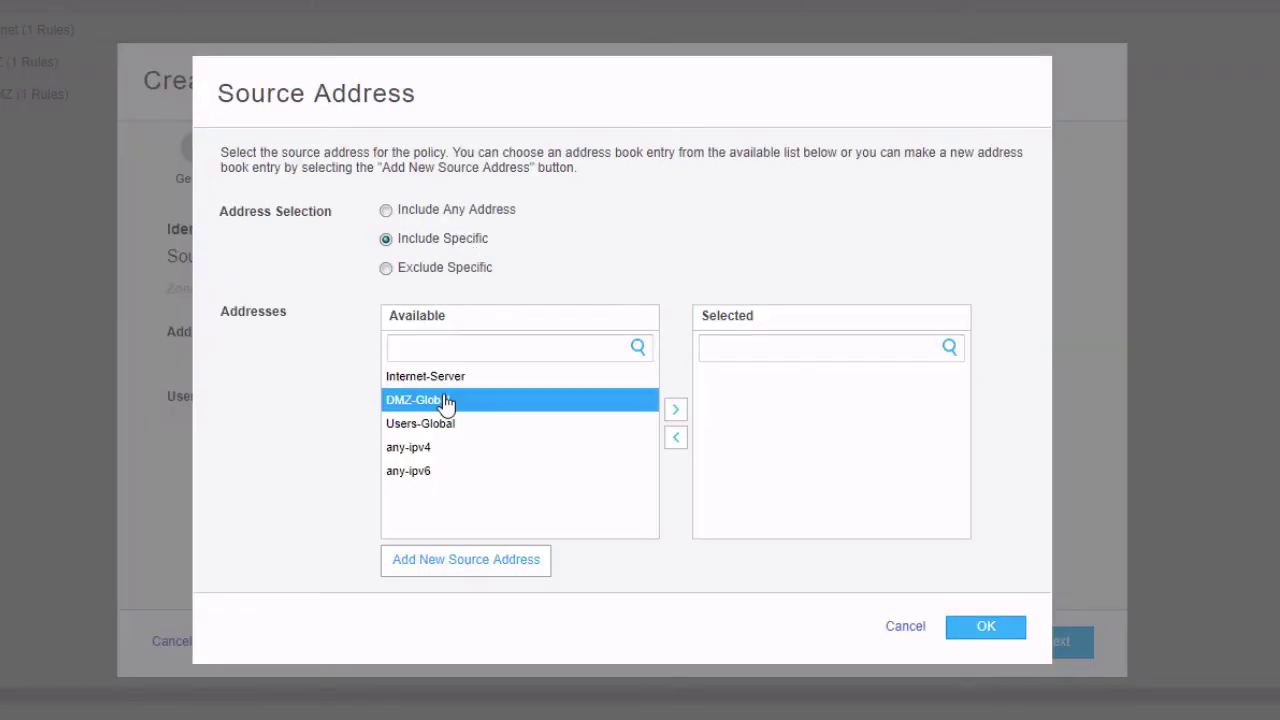
{"action": "left_click", "coordinate": [447, 426], "text": "ctrl"}
{"action": "left_click", "coordinate": [676, 410]}
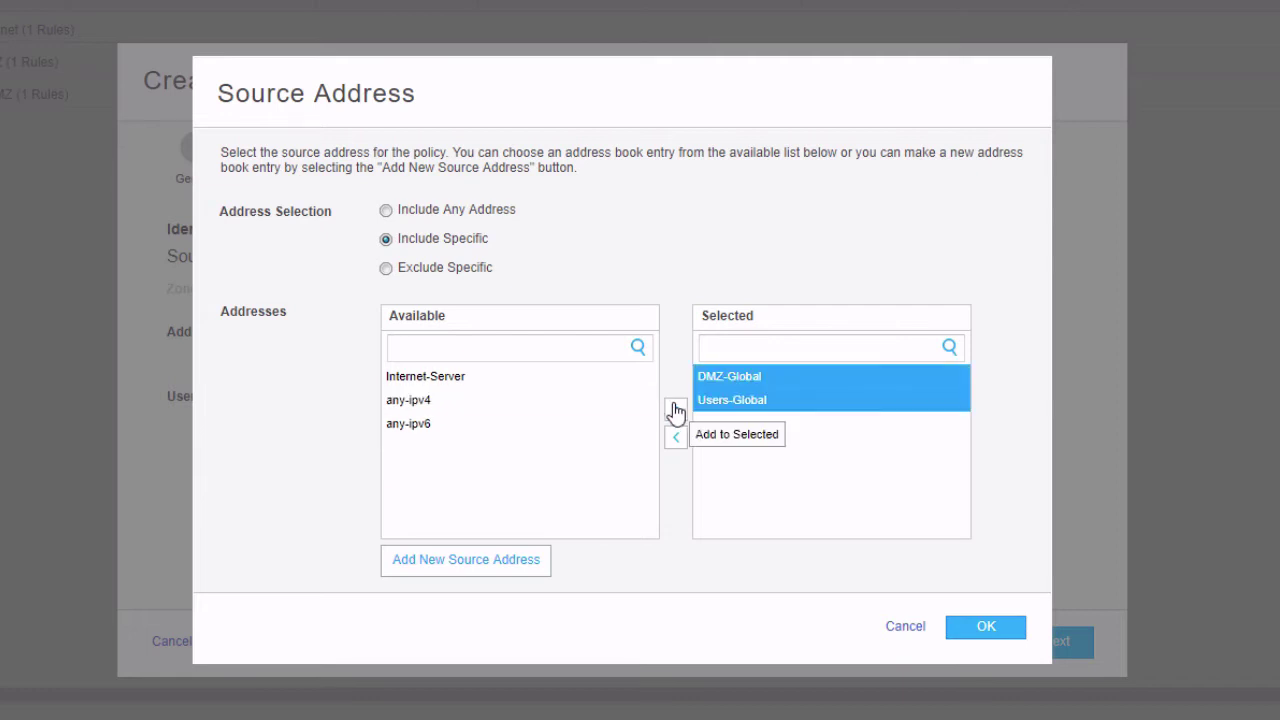
{"action": "left_click", "coordinate": [995, 627]}
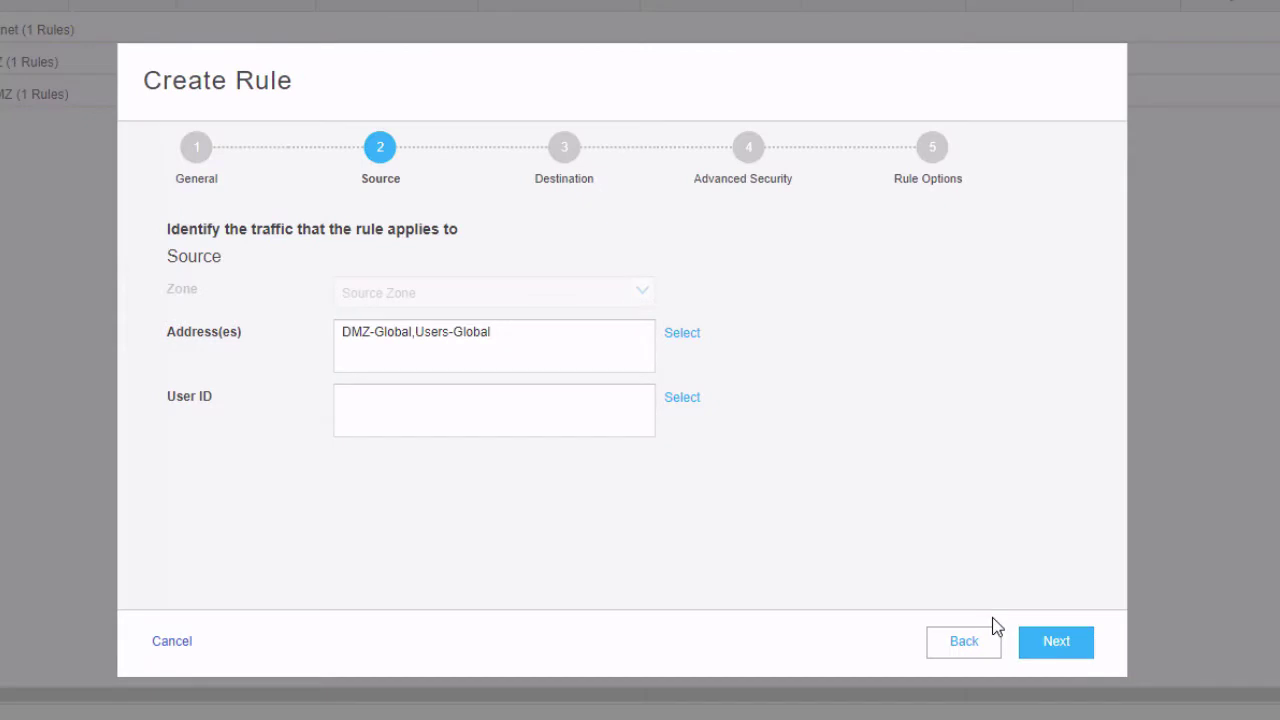
- Keep any destination, set the action to permit, and submit the Inet-access rule
{"action": "left_click", "coordinate": [1030, 643]}
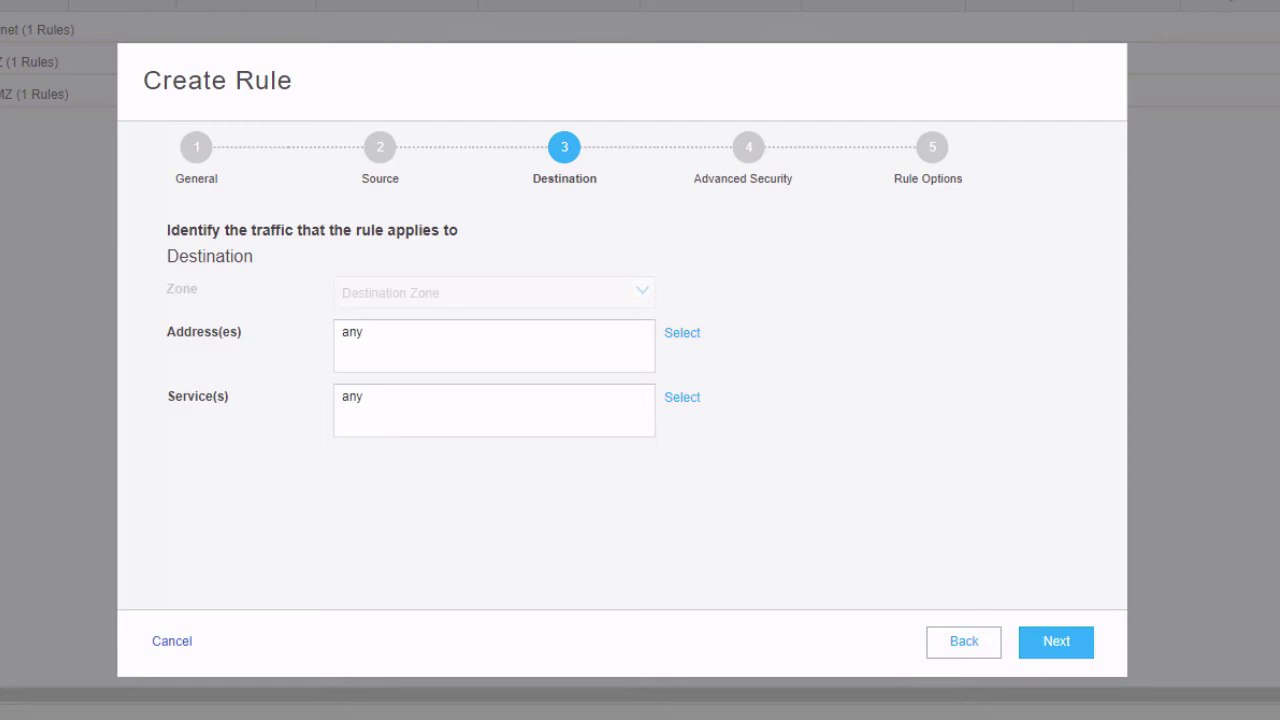
{"action": "left_click", "coordinate": [1057, 641]}
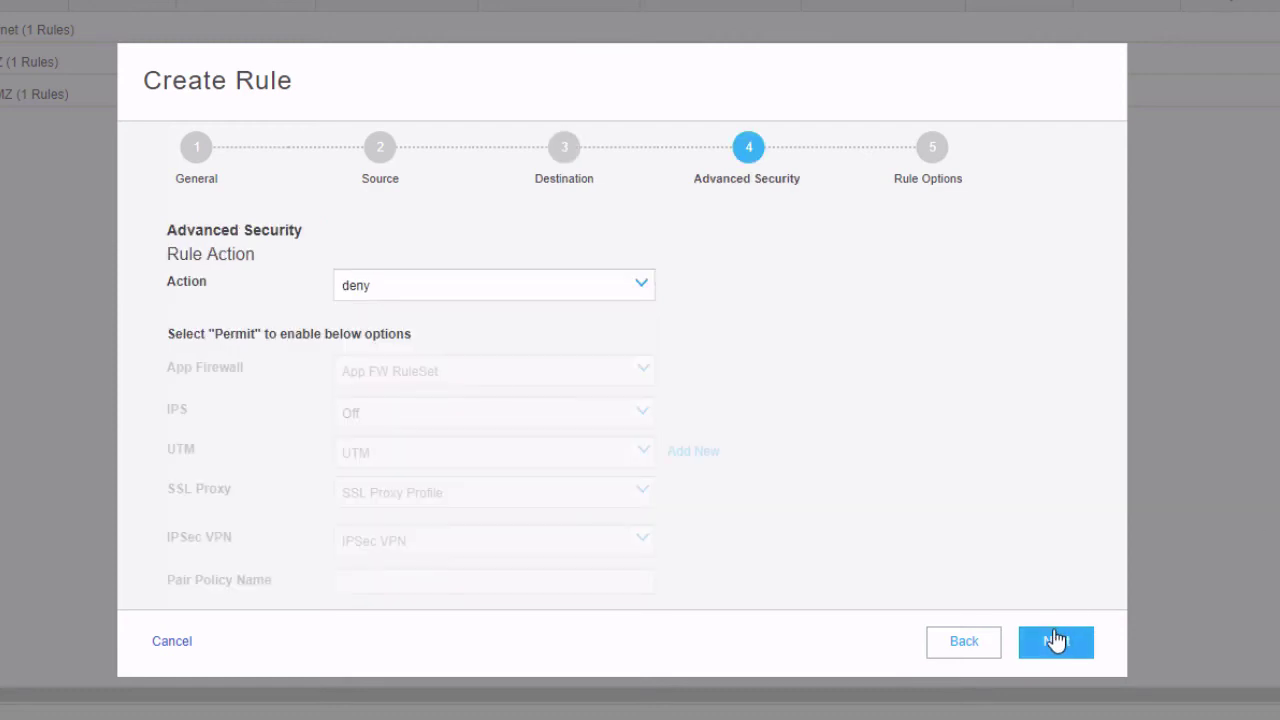
{"action": "left_click", "coordinate": [386, 286]}
{"action": "left_click", "coordinate": [378, 314]}
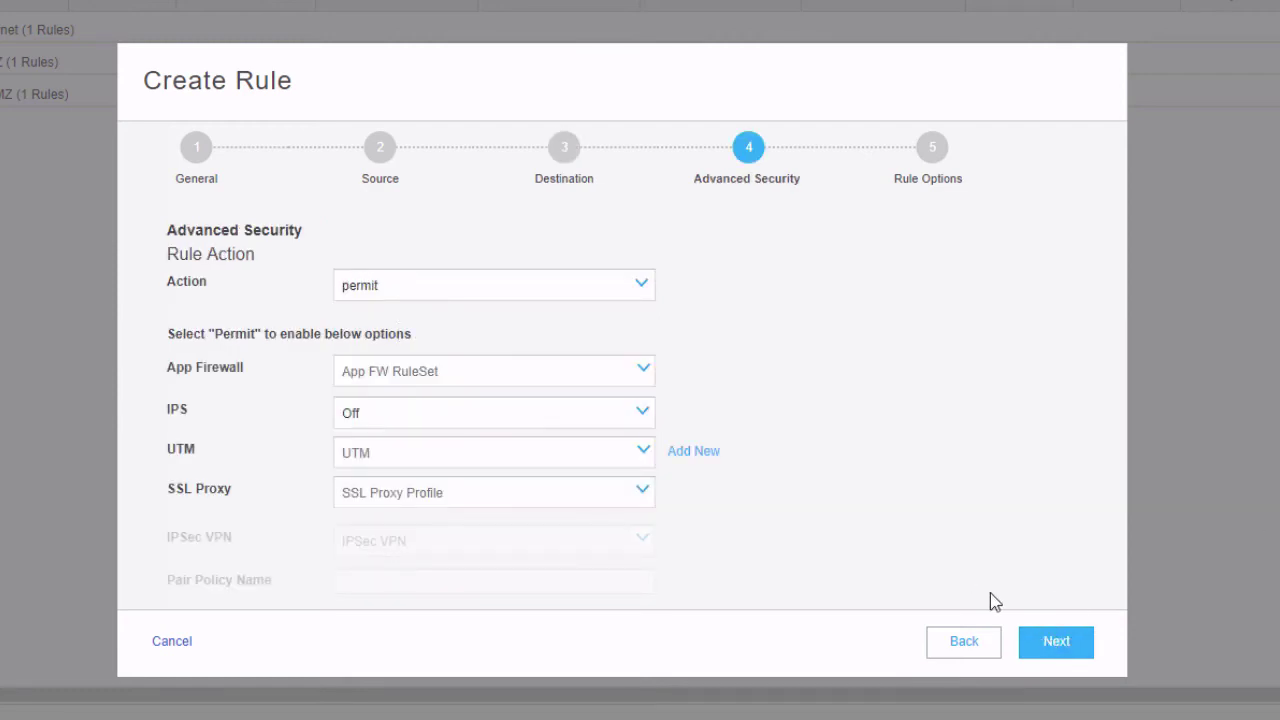
{"action": "left_click", "coordinate": [1056, 641]}
{"action": "left_click", "coordinate": [1058, 645]}
{"action": "left_click", "coordinate": [1055, 641]}
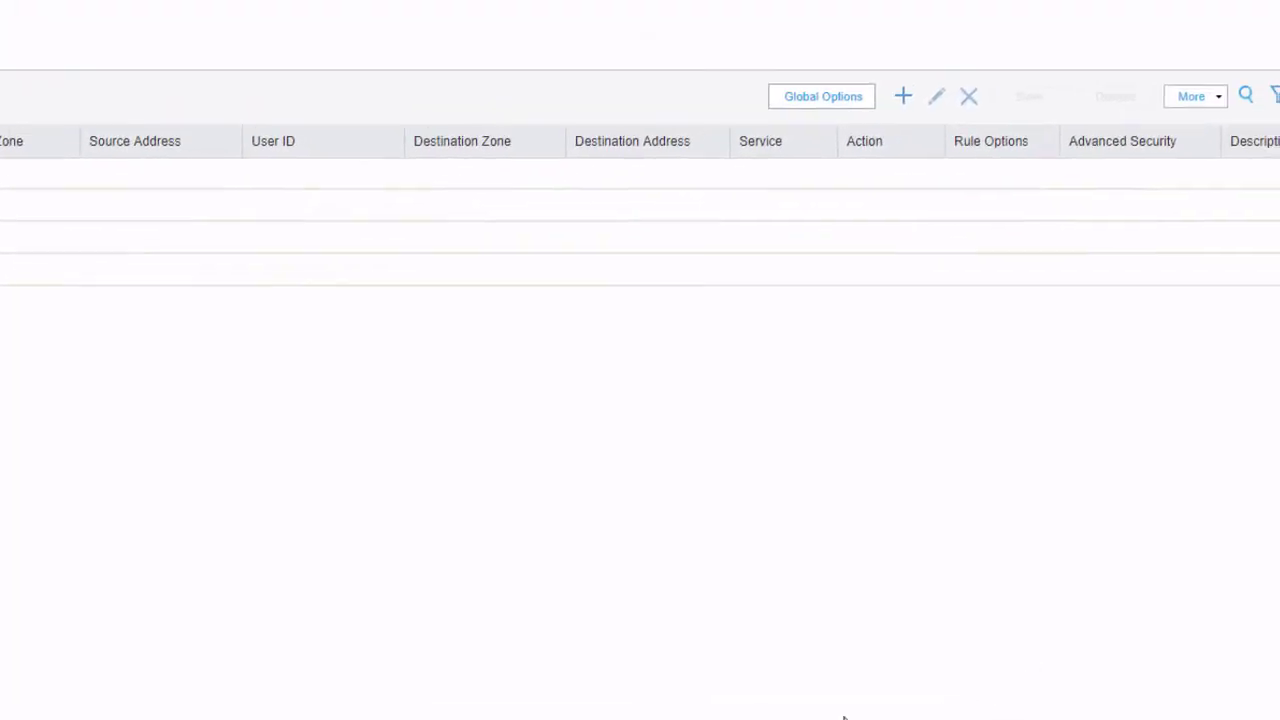
- Commit the pending configuration to the vSRX with Deliver and close the success report
{"action": "left_click", "coordinate": [1106, 45]}
{"action": "left_click", "coordinate": [1106, 63]}
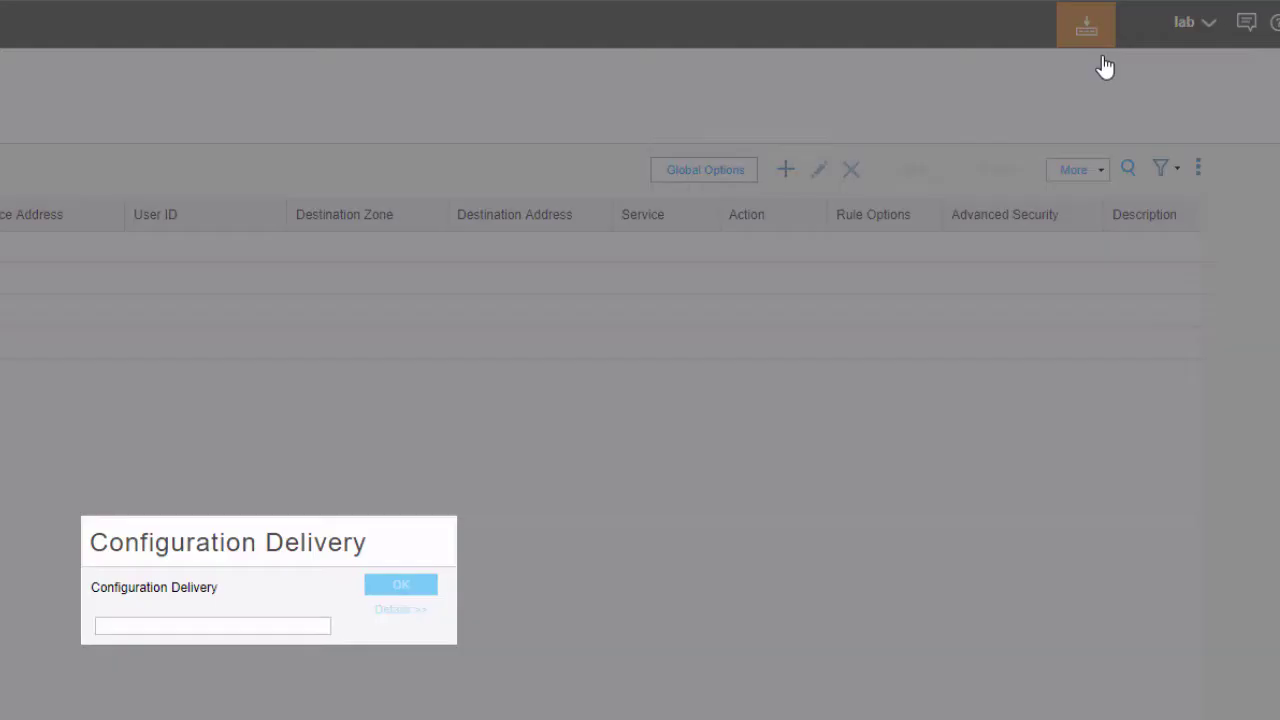
{"action": "left_click", "coordinate": [401, 584]}
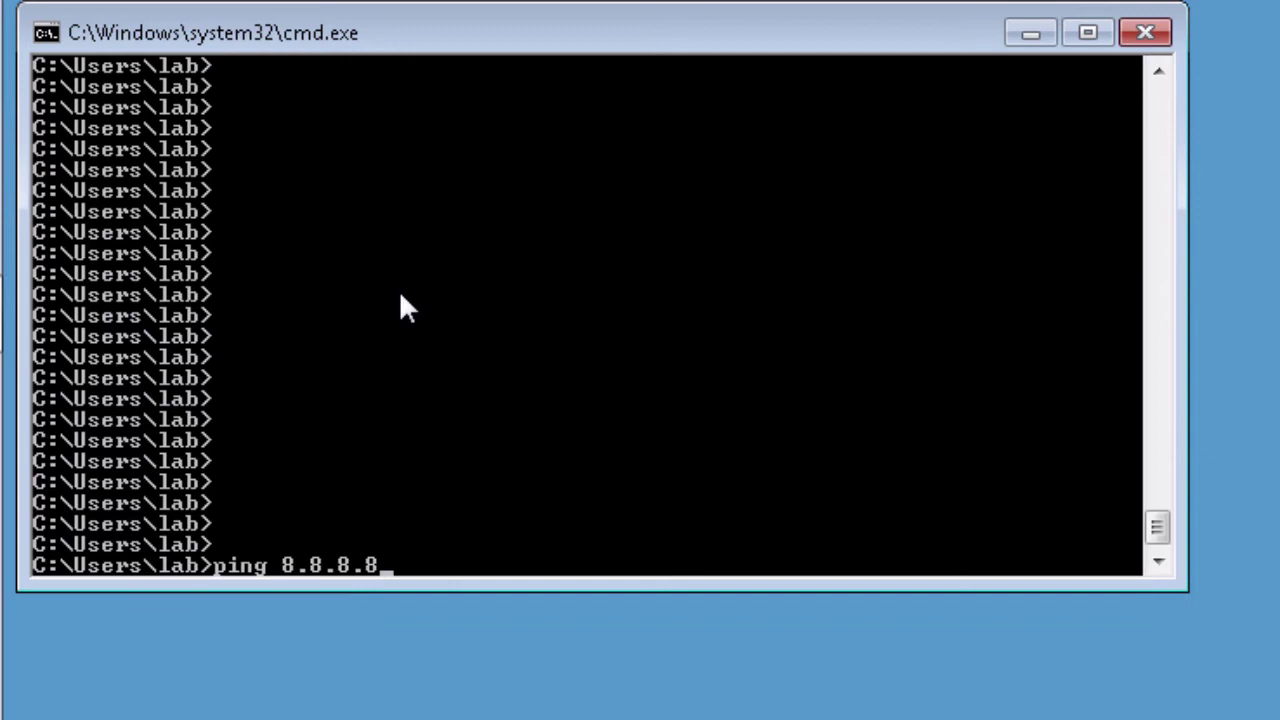
- Ping 8.8.8.8, then 203.0.113.1 (stopped with Ctrl+C), then 10.5.5.100 from the user host
{"action": "key", "text": "Return"}
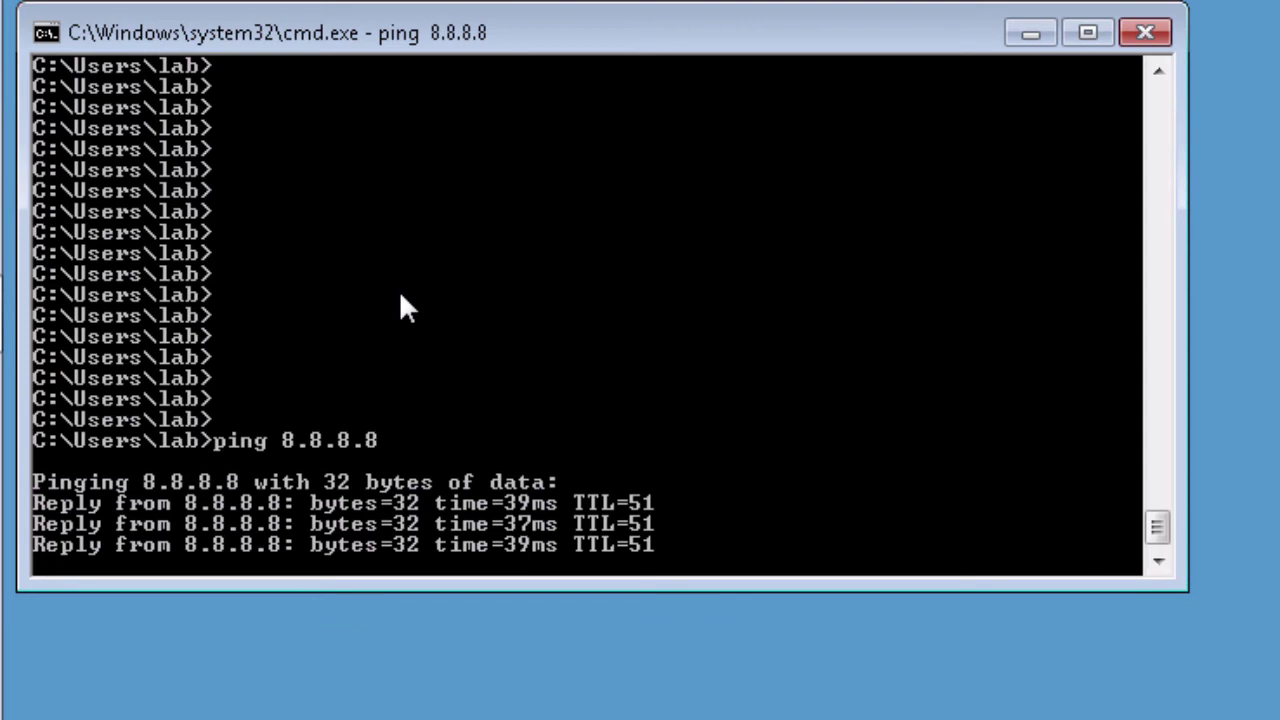
{"action": "key", "text": "Up"}
{"action": "key", "text": "Up"}
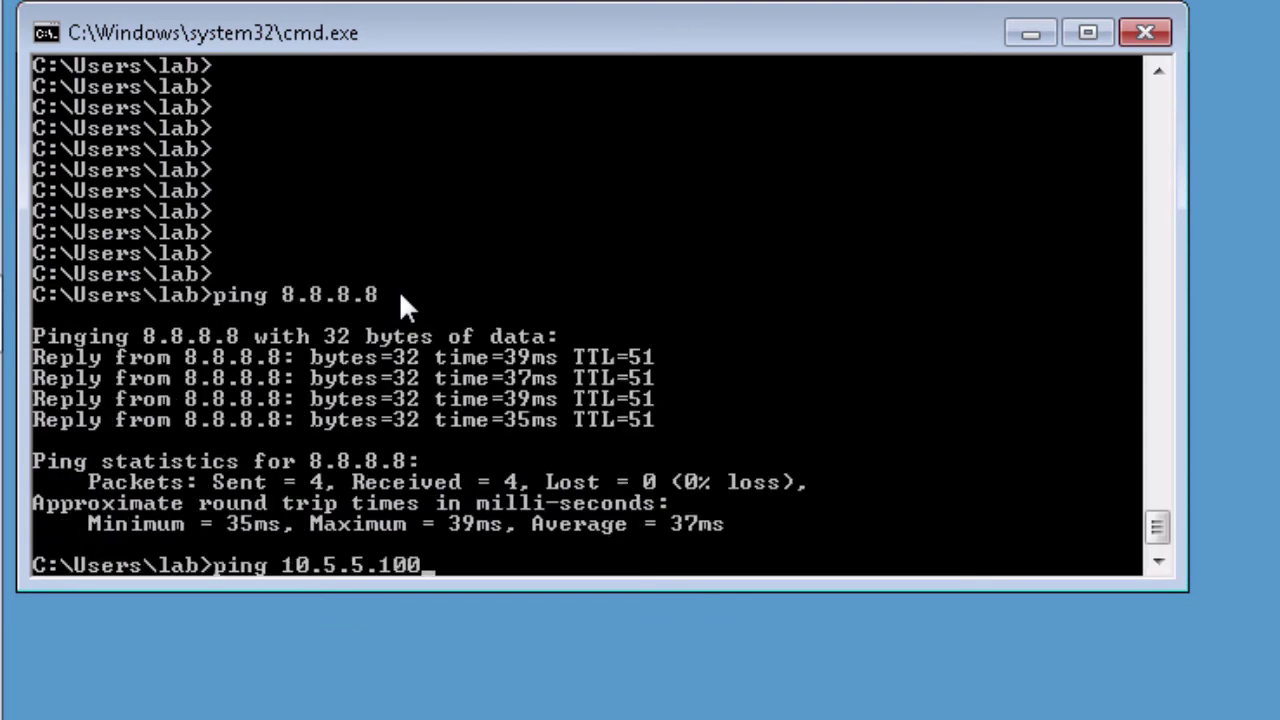
{"action": "key", "text": "Up"}
{"action": "key", "text": "Return"}
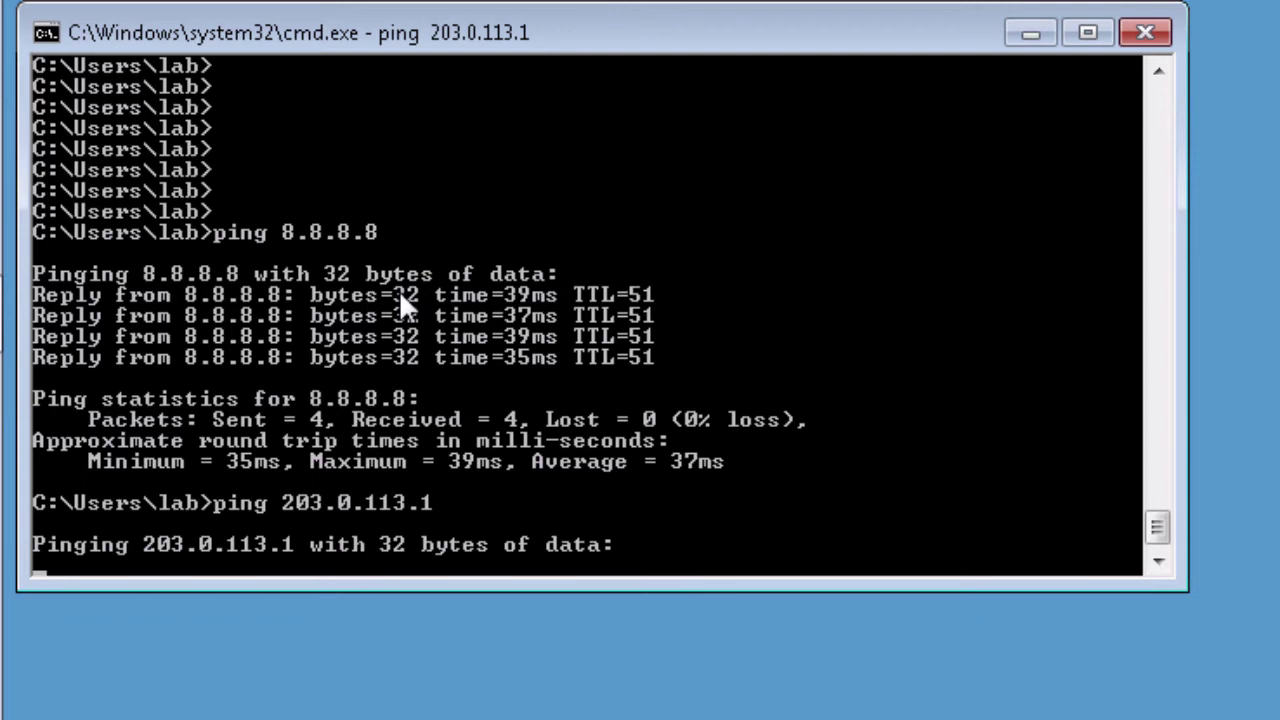
{"action": "key", "text": "ctrl+c"}
{"action": "key", "text": "ctrl+x"}
{"action": "key", "text": "BackSpace"}
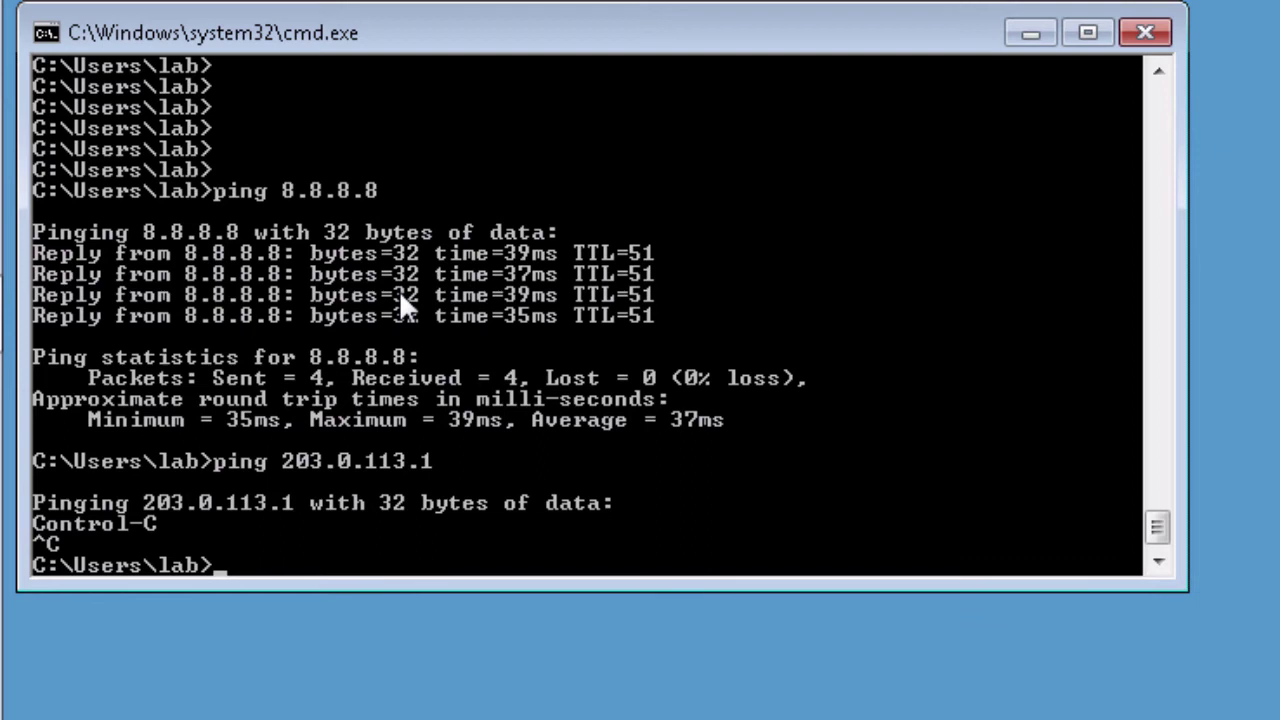
{"action": "key", "text": "Up"}
{"action": "key", "text": "Up"}
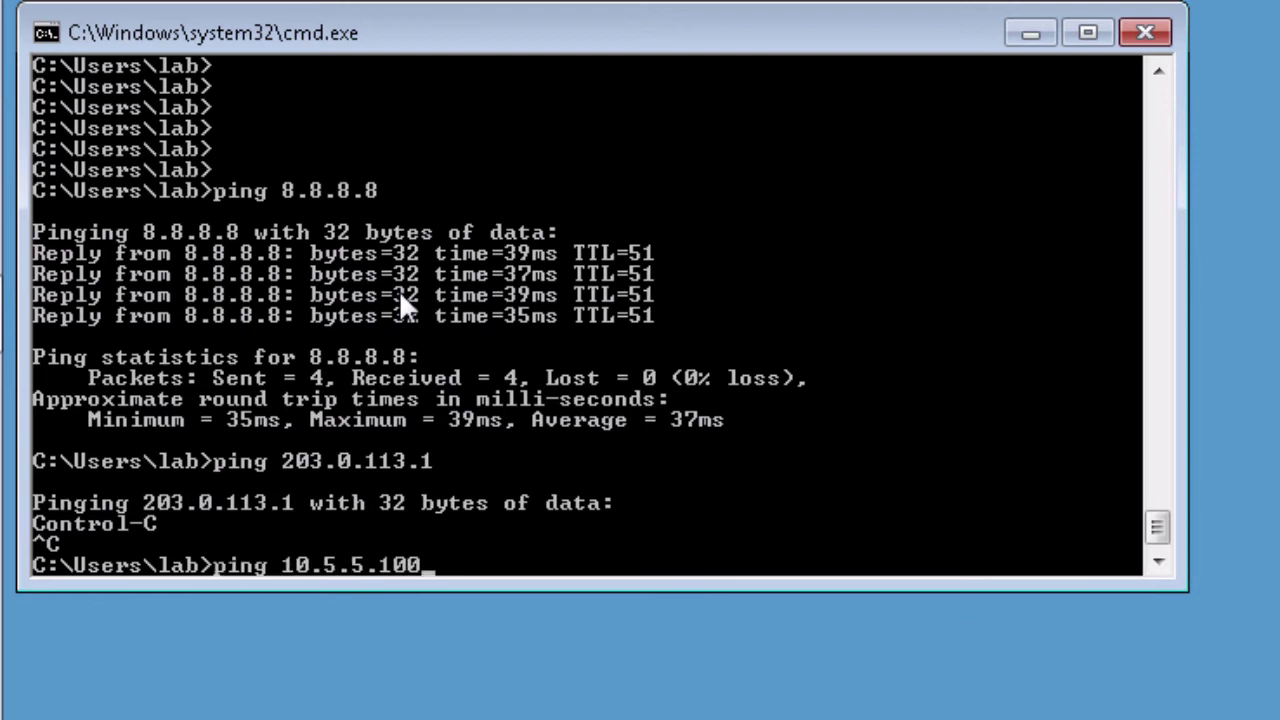
{"action": "key", "text": "Return"}
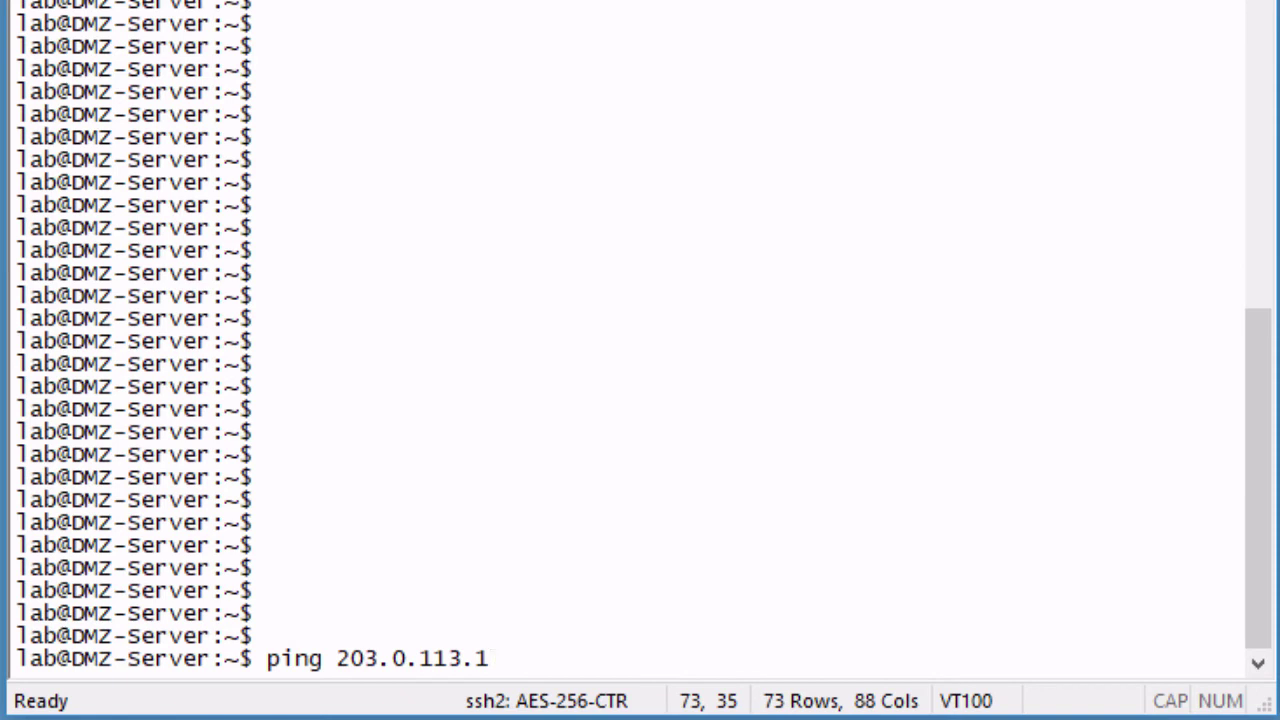
- From DMZ-Server, ping 203.0.113.1 and 8.8.8.8, stopping each after replies
{"action": "key", "text": "Return"}
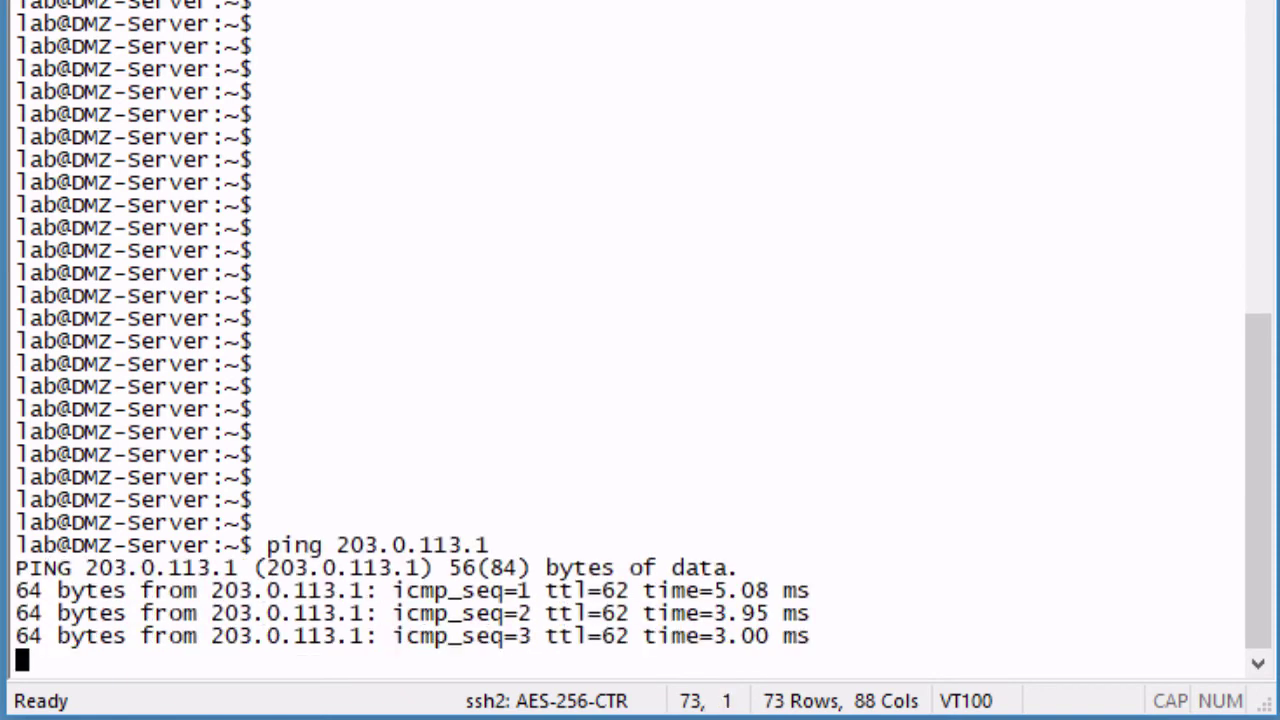
{"action": "key", "text": "ctrl+c"}
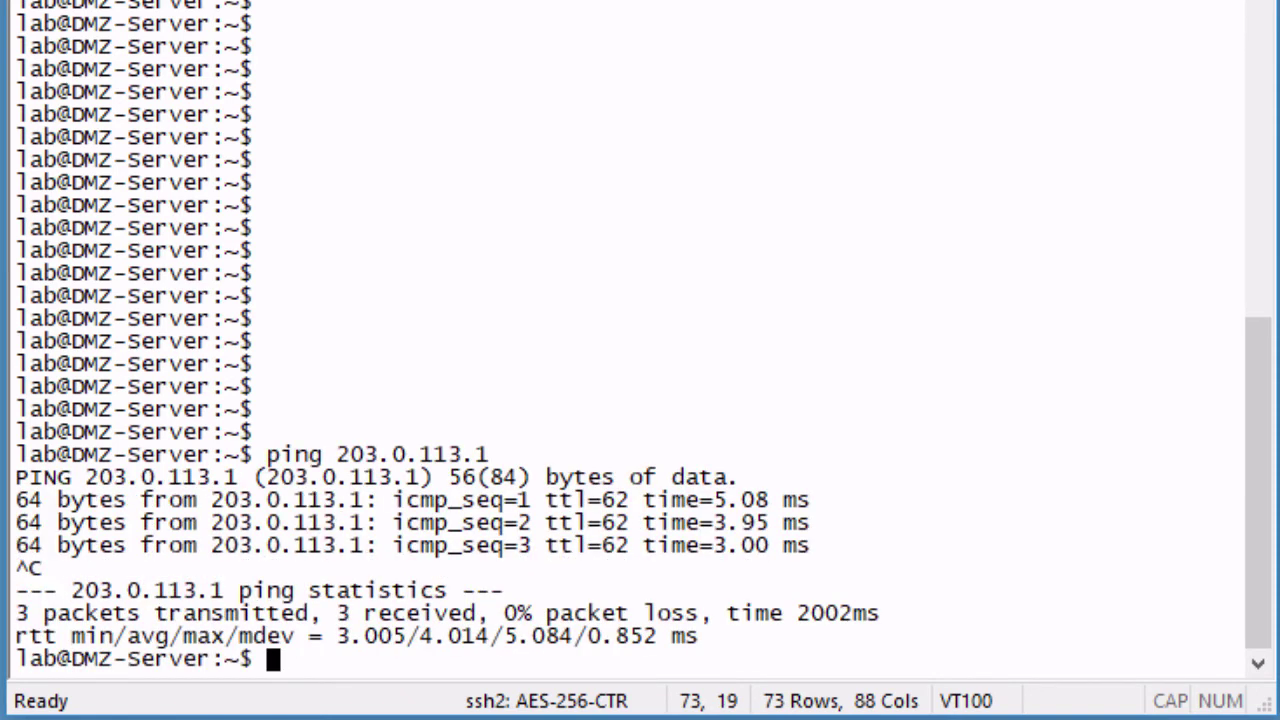
{"action": "type", "text": "ping 8.8.8.8"}
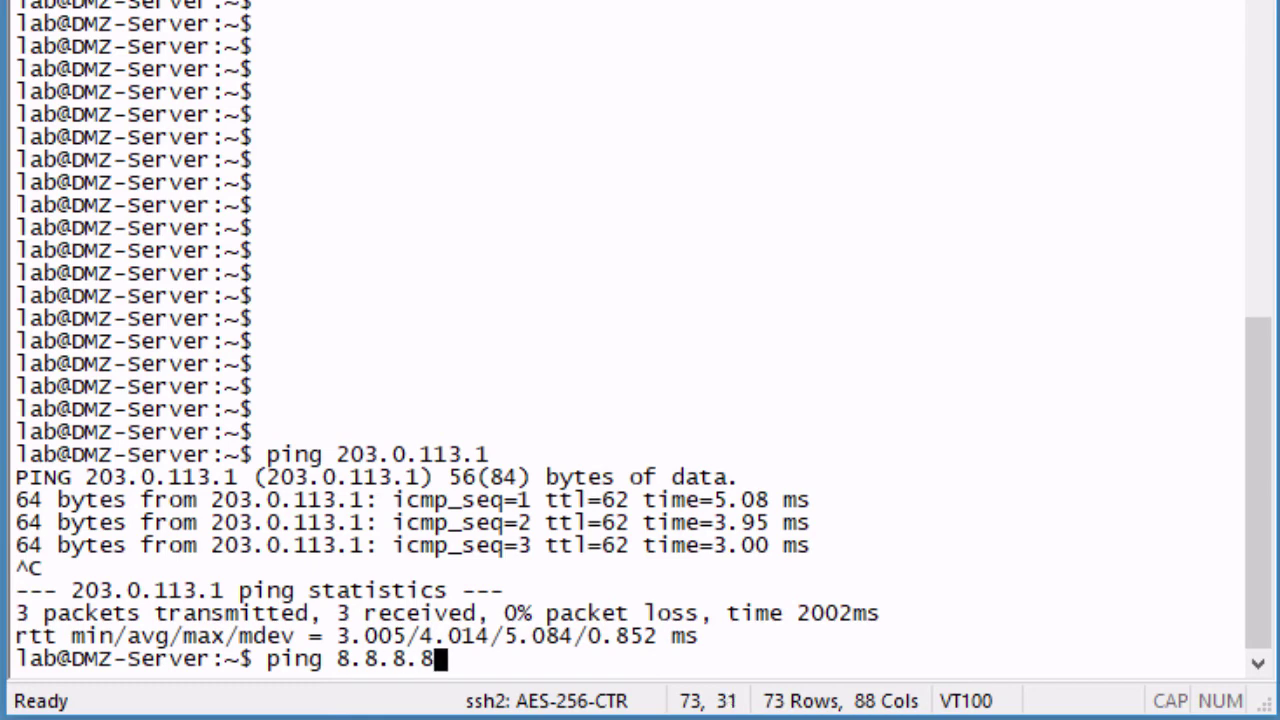
{"action": "key", "text": "Return"}
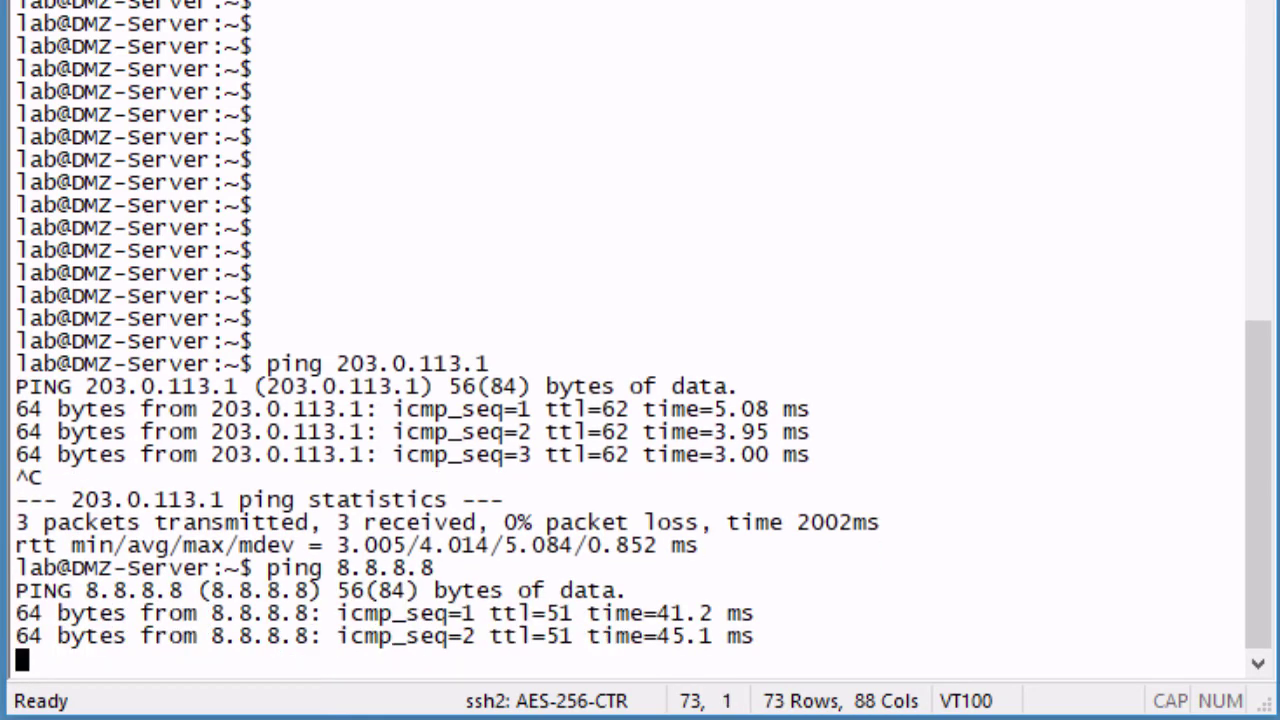
{"action": "key", "text": "ctrl+c"}
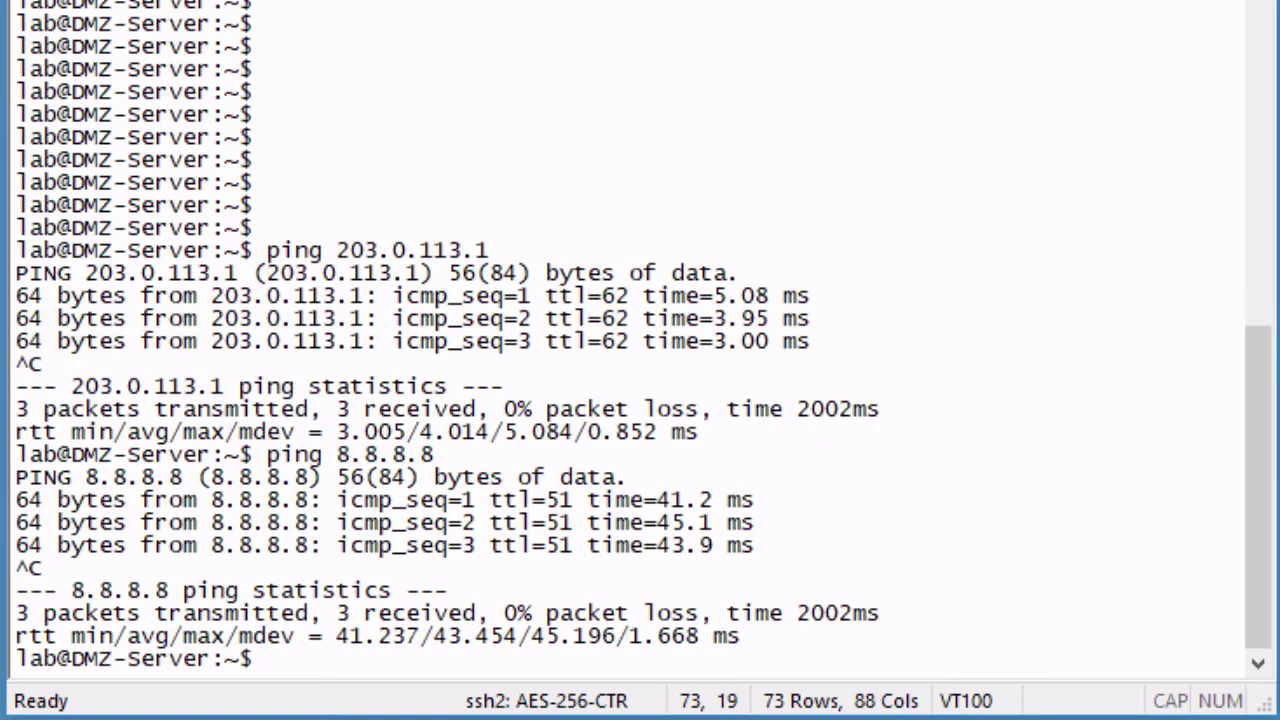
- On the Internet-Server session, download the web page with wget 10.11.11.1
{"action": "key", "text": "ctrl+Tab"}
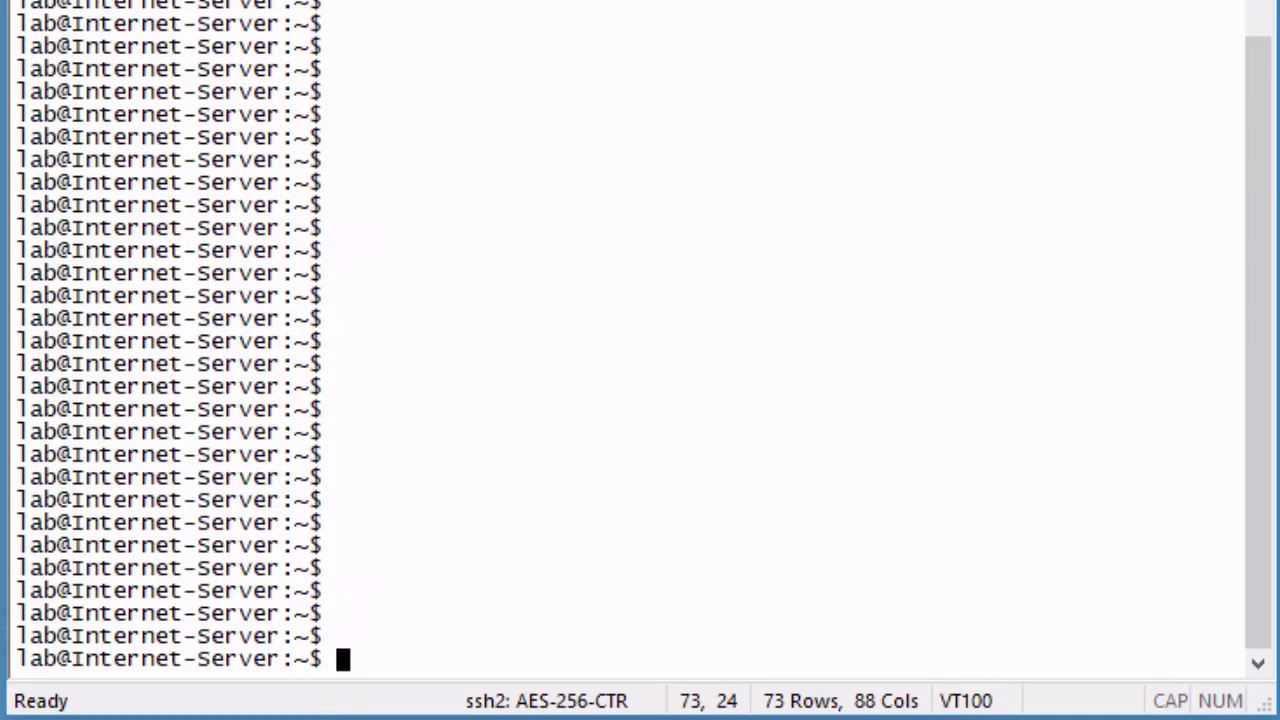
{"action": "type", "text": "wget 10.11.11.1"}
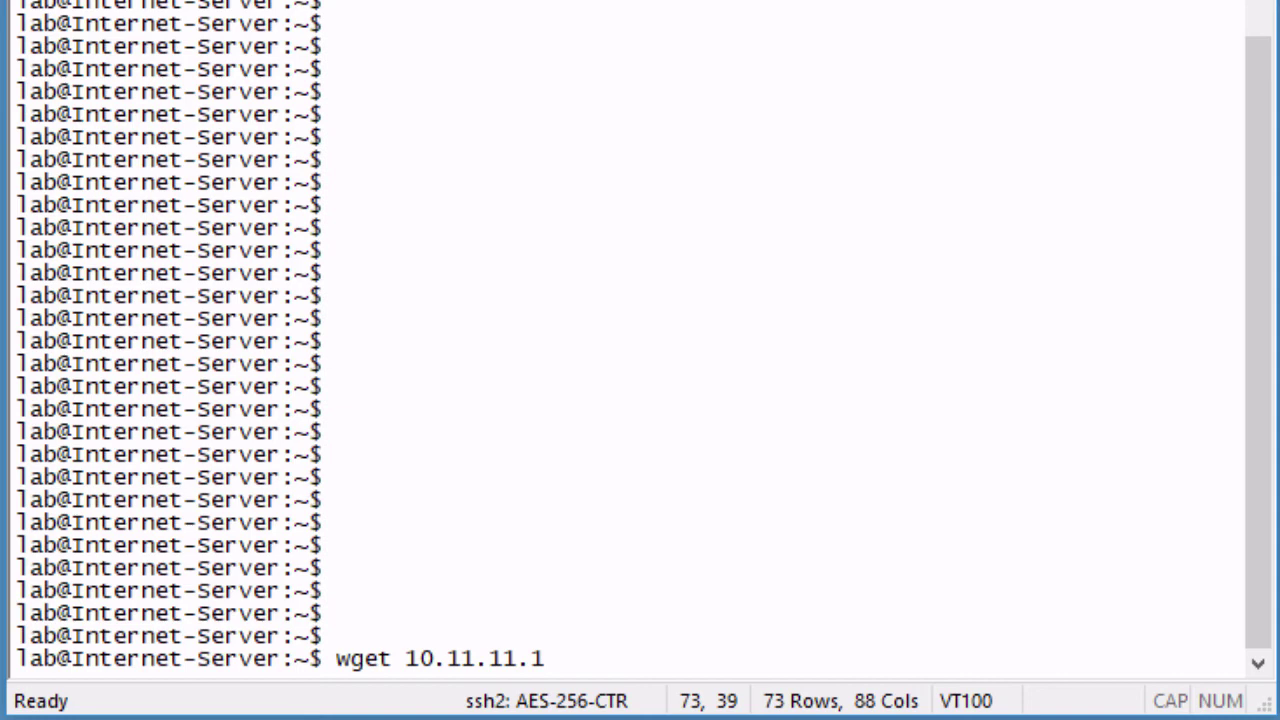
{"action": "key", "text": "Return"}
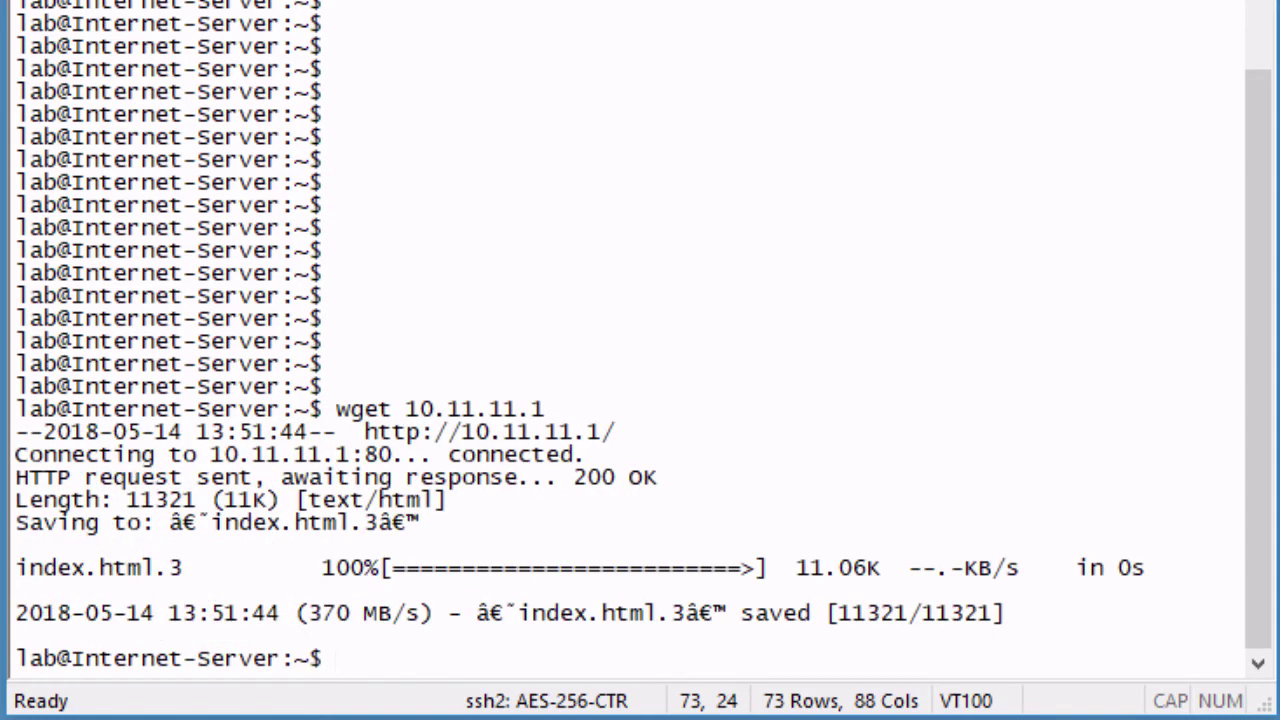